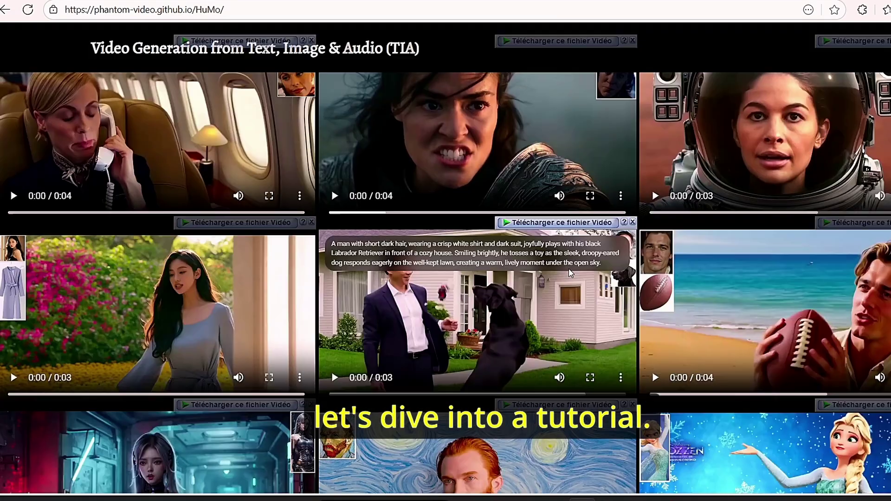
Examine the HuMo demo videos and the Hugging Face model page's latest news, key features and to-do list
scroll(456, 270, "up", 2)
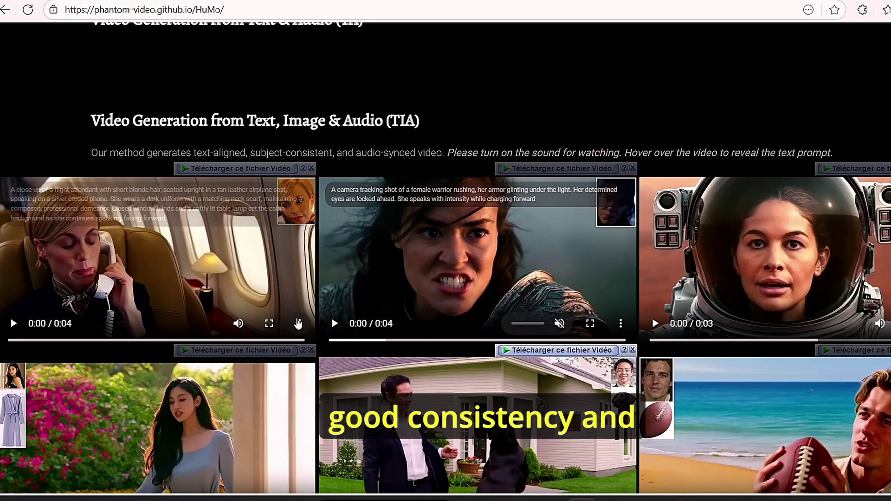
left_click(335, 323)
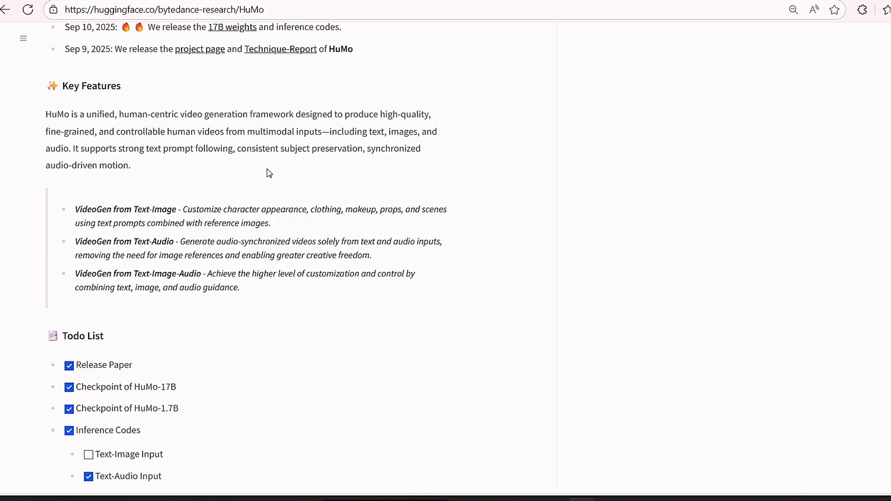
scroll(268, 173, "up", 2)
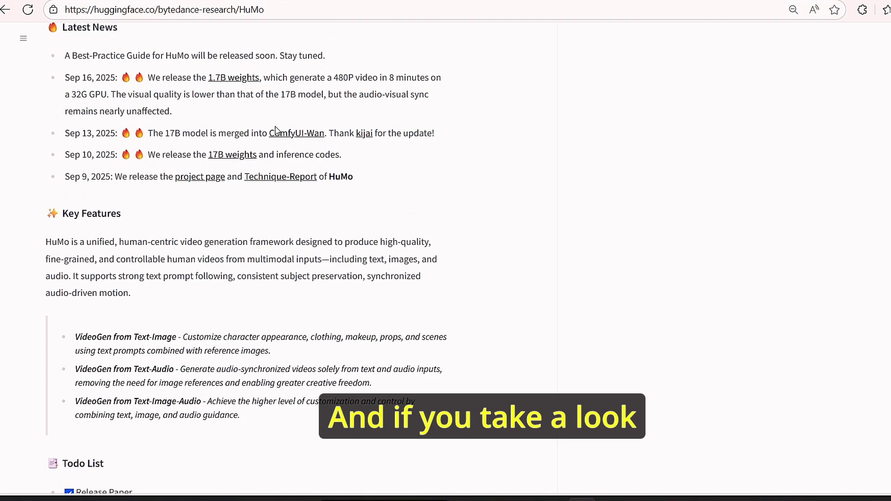
scroll(206, 201, "down", 2)
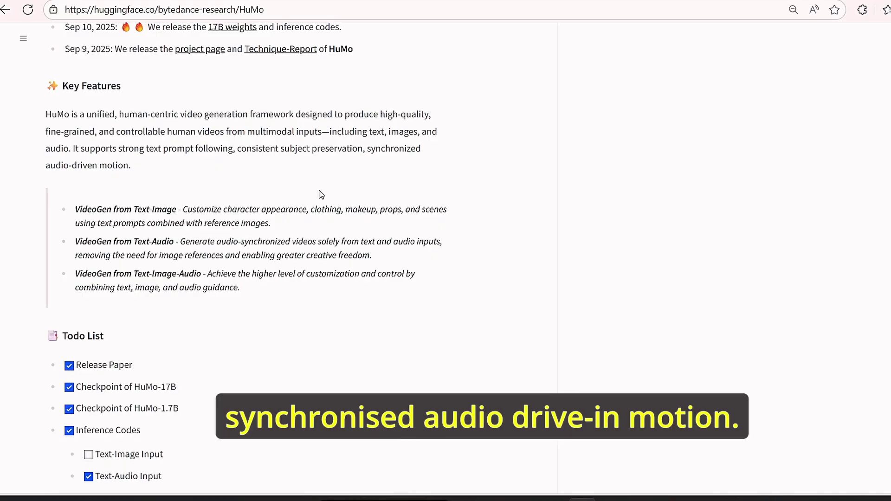
scroll(320, 191, "down", 2)
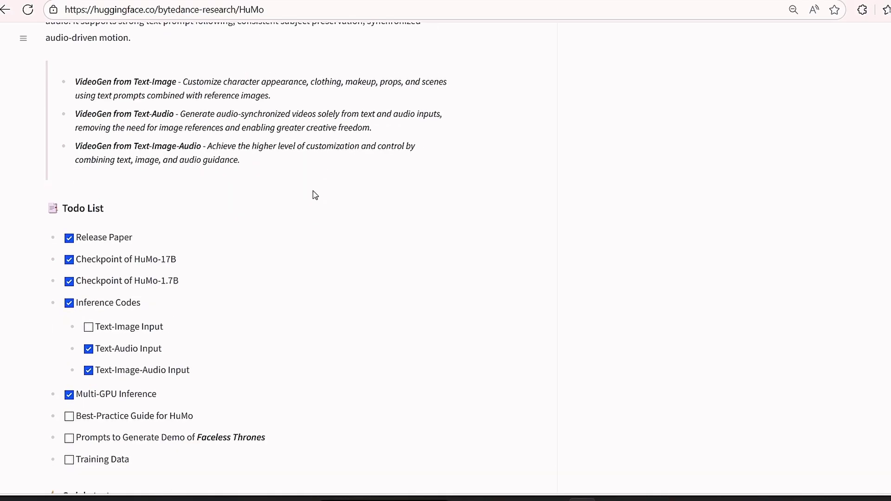
scroll(312, 191, "up", 2)
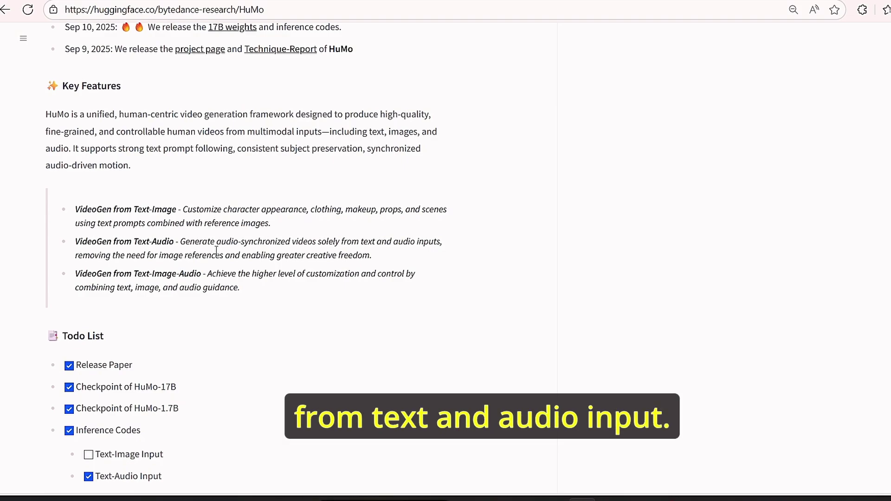
scroll(219, 251, "down", 3)
scroll(159, 205, "up", 2)
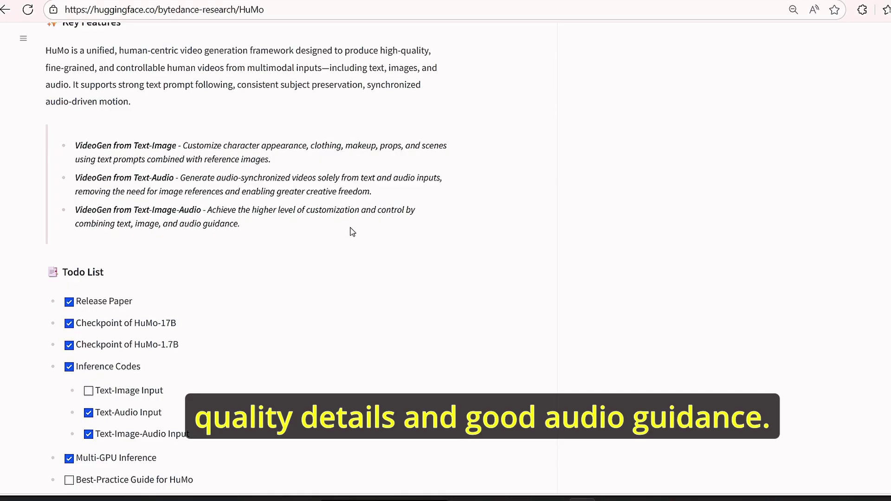
scroll(352, 232, "up", 5)
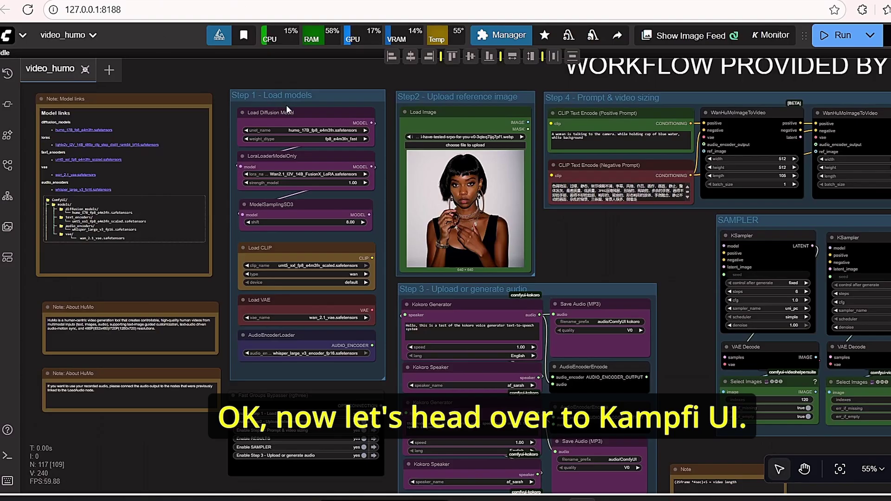
Open the ComfyUI Manager from the video_humo workflow
scroll(250, 79, "down", 3)
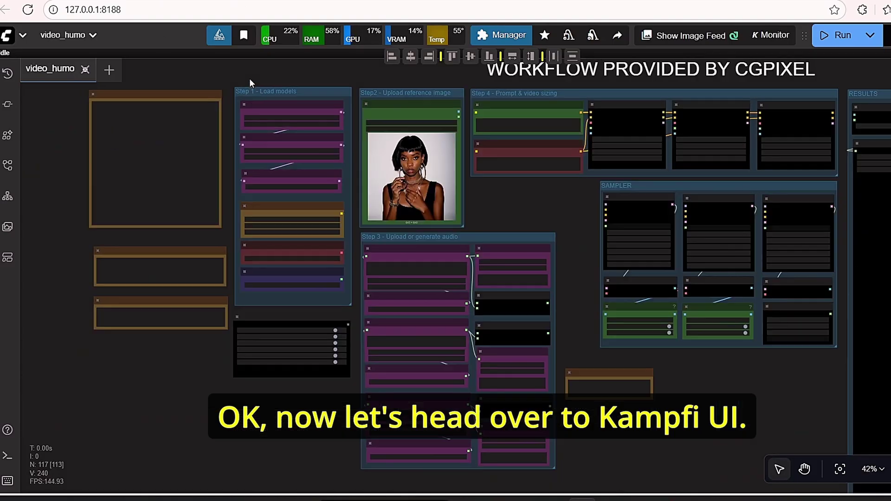
scroll(249, 78, "up", 2)
left_click_drag(356, 65, 403, 141)
left_click_drag(564, 140, 394, 156)
scroll(510, 99, "up", 4)
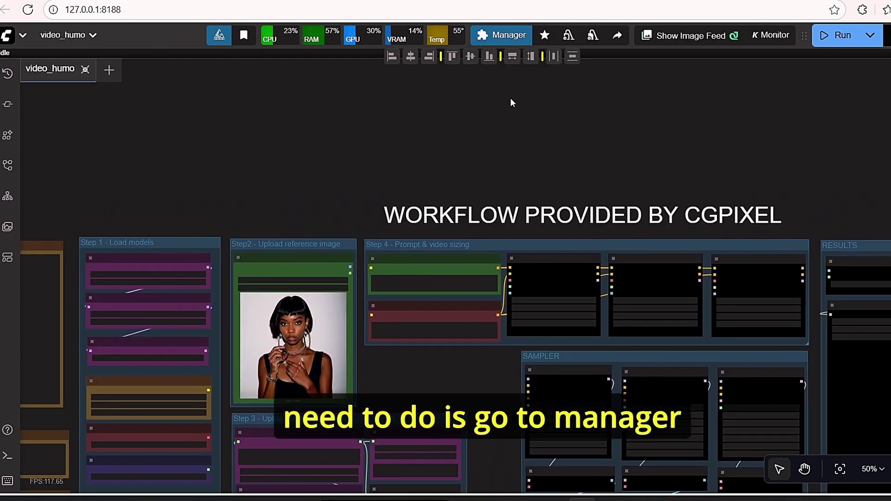
left_click(502, 35)
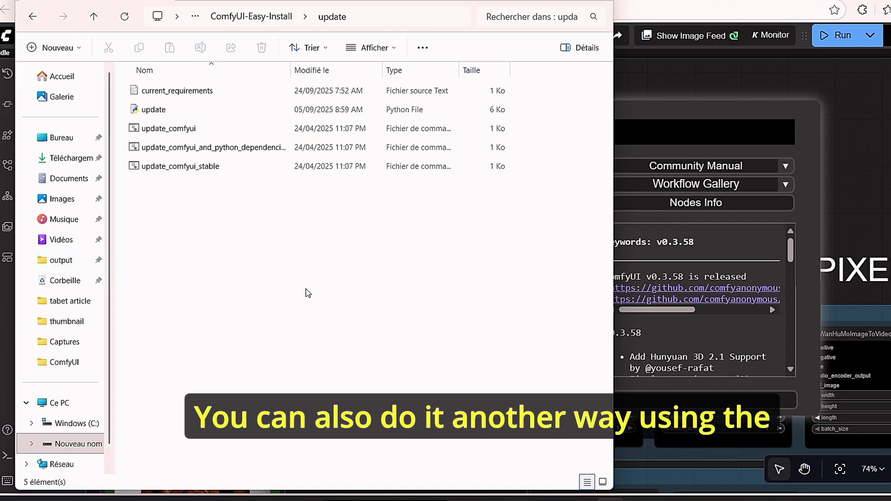
In the file explorer, open the update folder inside ComfyUI-Easy-Install and select the update_comfyui script
left_click(307, 128)
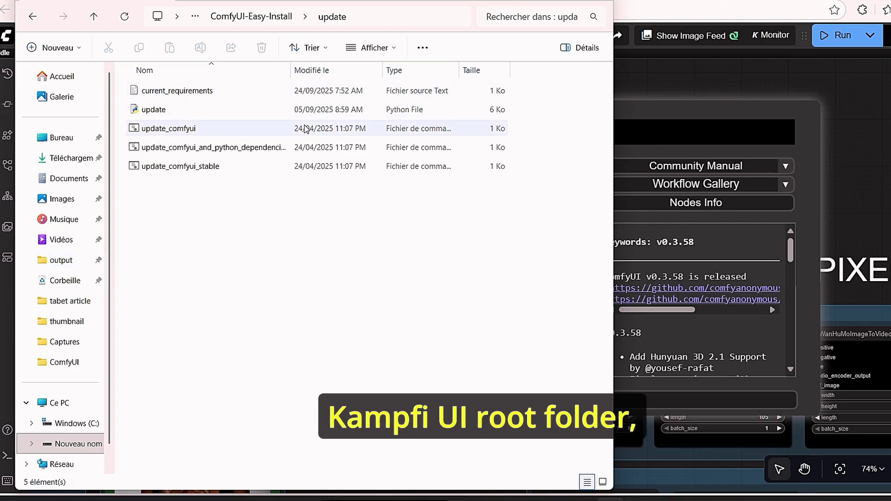
left_click(268, 19)
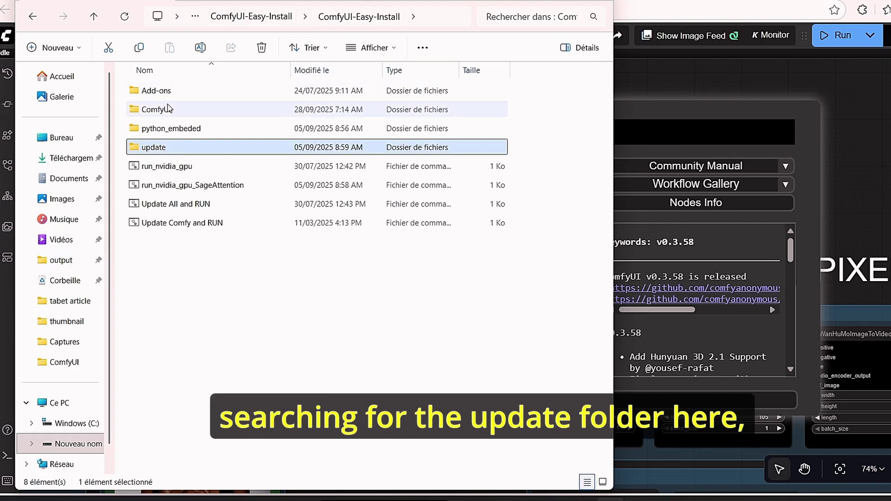
double_click(158, 149)
left_click(189, 131)
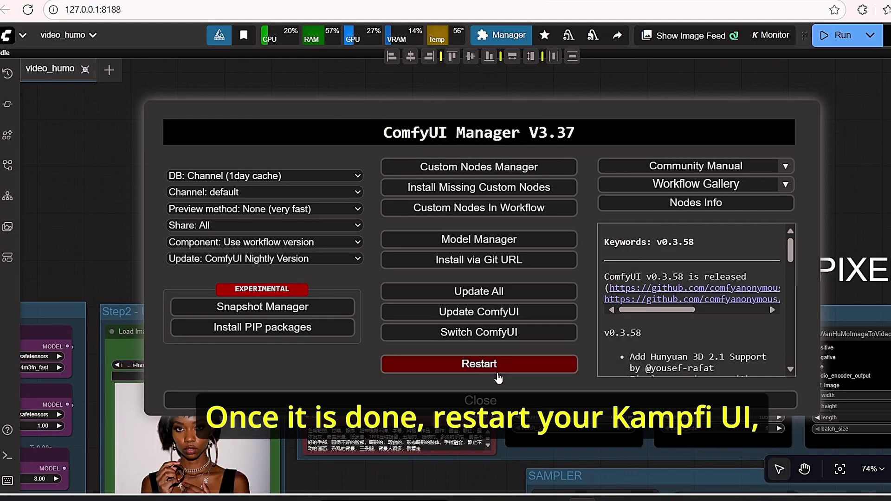
Leave the manager and load the HuMo Video Generation workflow from the Video template category
left_click(492, 364)
left_click(7, 35)
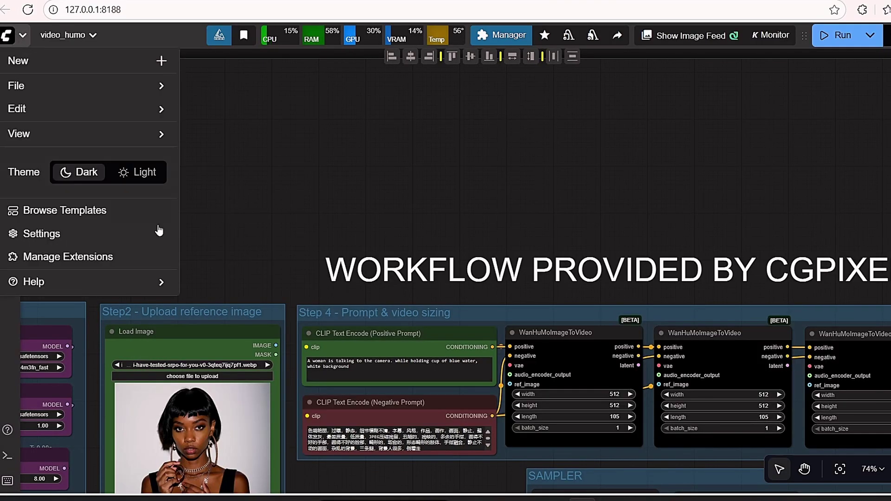
left_click(104, 212)
left_click(128, 274)
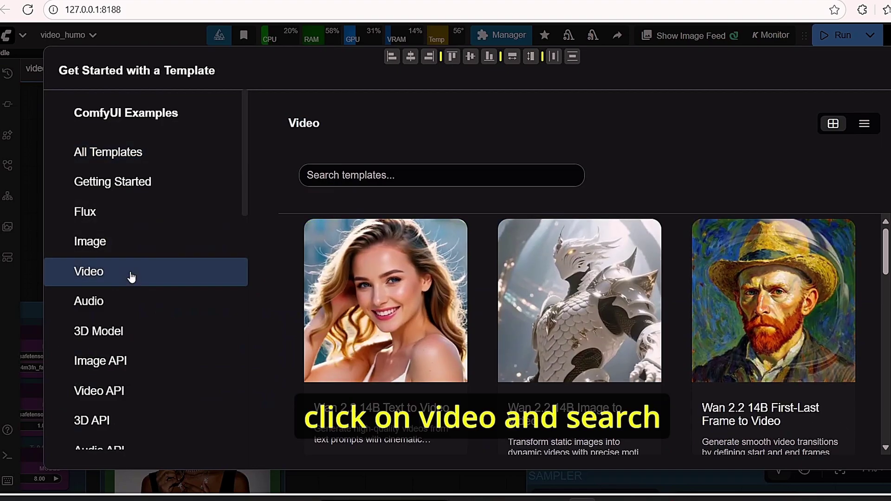
scroll(539, 267, "down", 5)
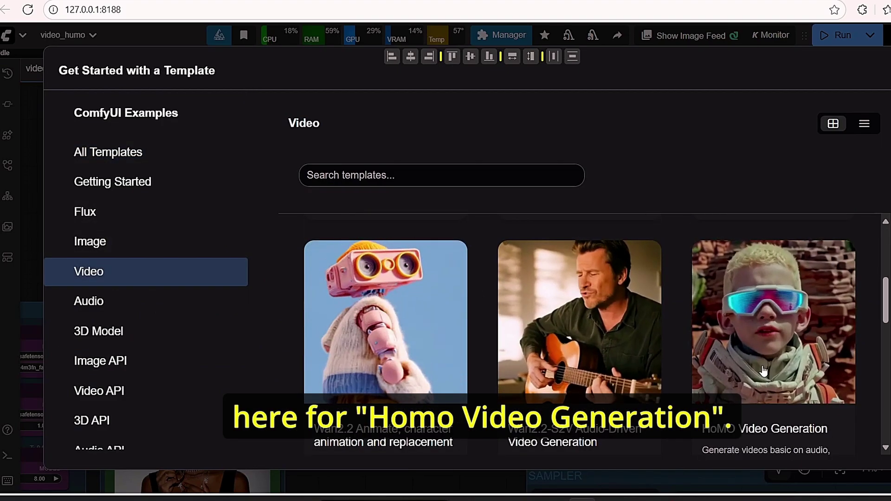
left_click(768, 357)
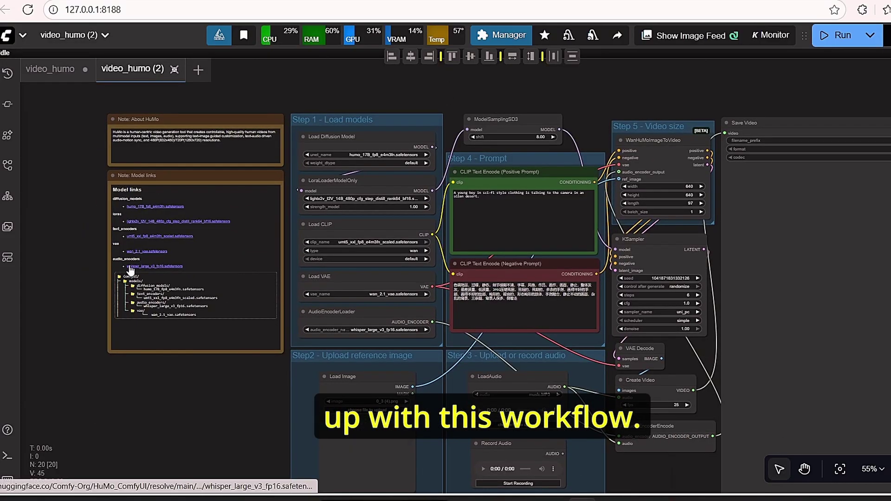
Examine the Model links note for the diffusion model, LoRA, text encoder and VAE files the workflow requires
scroll(97, 269, "up", 4)
left_click_drag(96, 269, 144, 328)
scroll(144, 327, "up", 4)
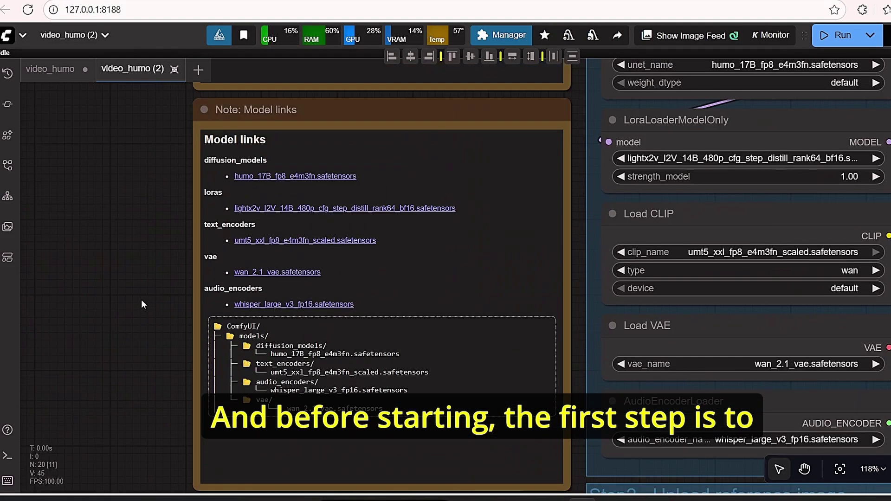
scroll(178, 294, "up", 2)
mouse_move(148, 272)
left_mouse_down()
mouse_move(177, 294)
mouse_move(146, 273)
left_mouse_up()
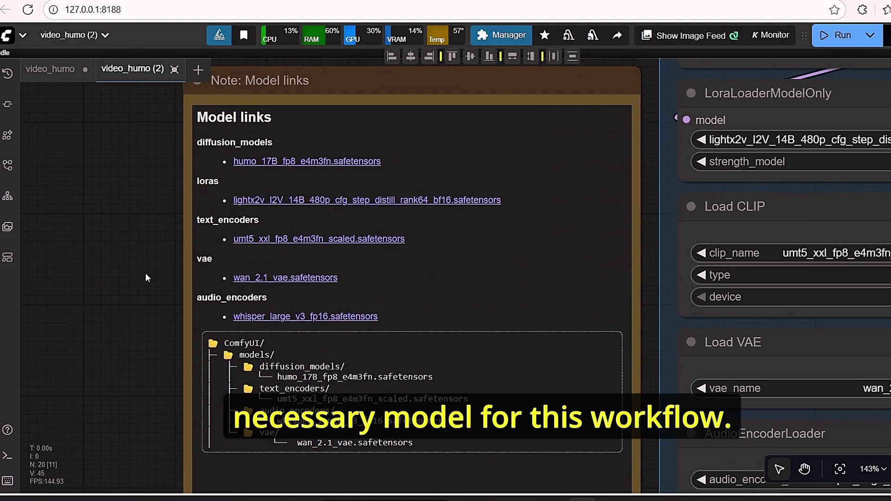
left_click_drag(143, 227, 137, 241)
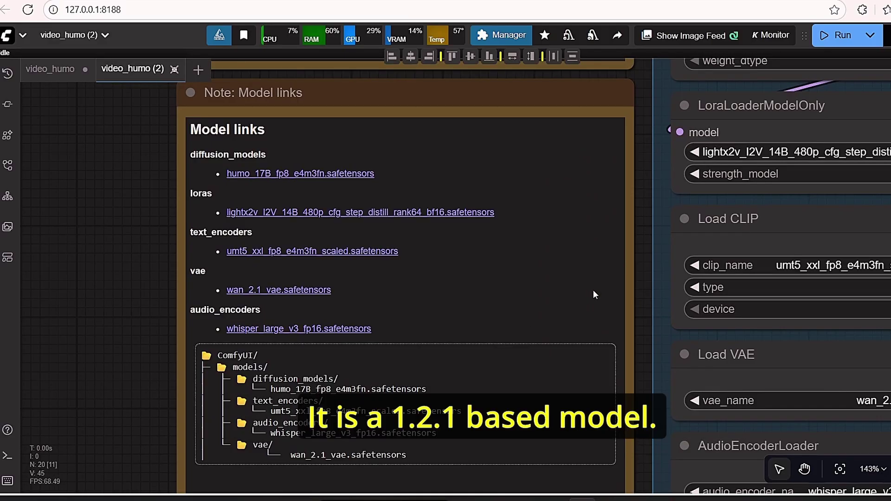
scroll(149, 292, "up", 5)
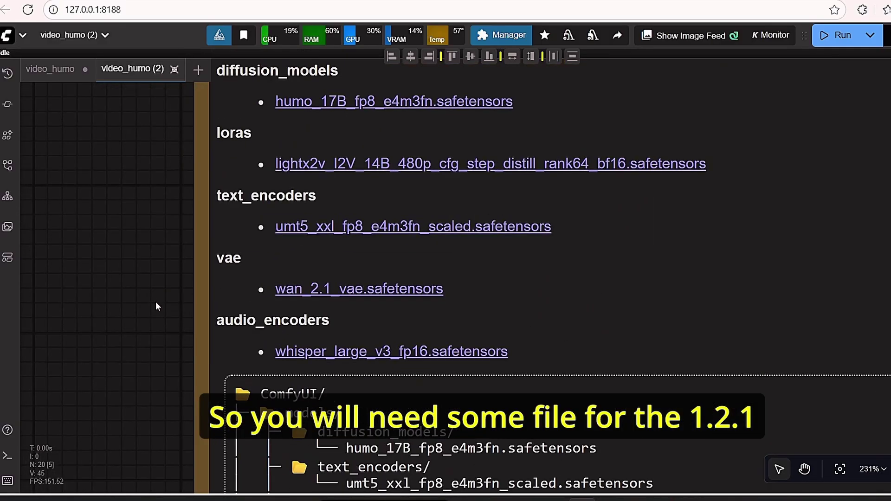
left_click_drag(155, 301, 147, 301)
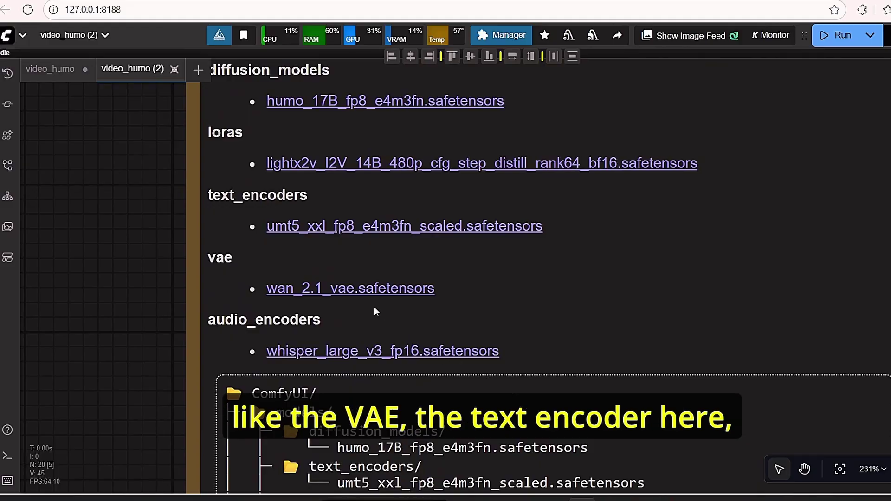
left_click_drag(70, 221, 70, 275)
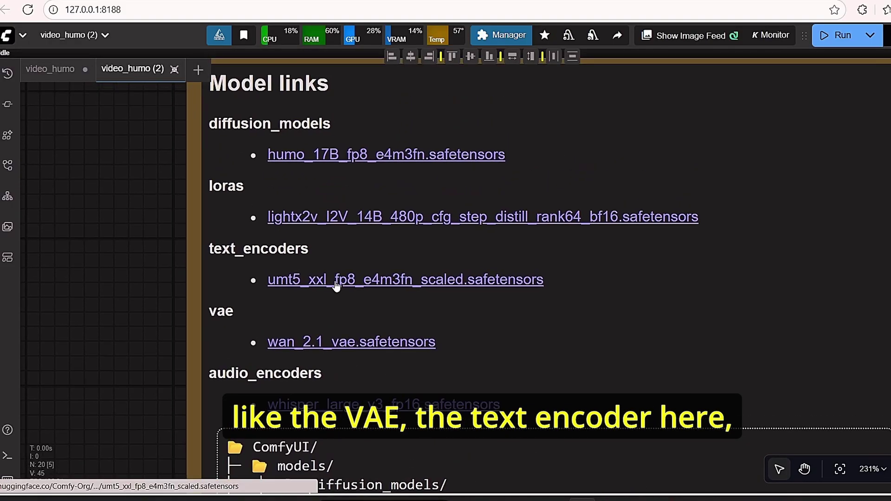
left_click_drag(188, 260, 192, 310)
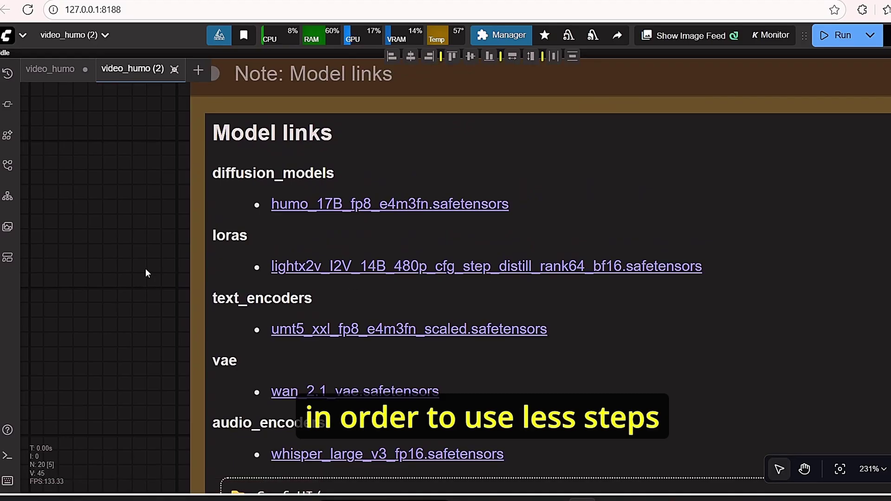
left_click_drag(146, 272, 142, 298)
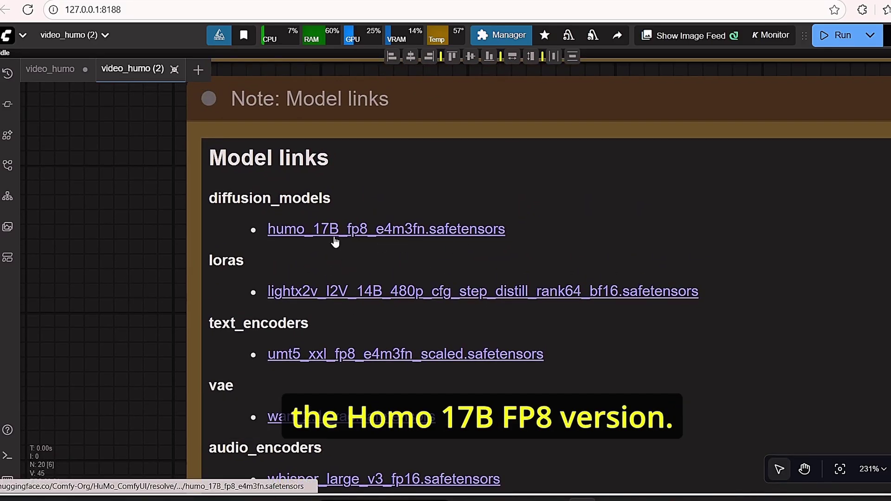
Check the audio encoder link and the folder tree that shows where each model file belongs
scroll(334, 243, "down", 6)
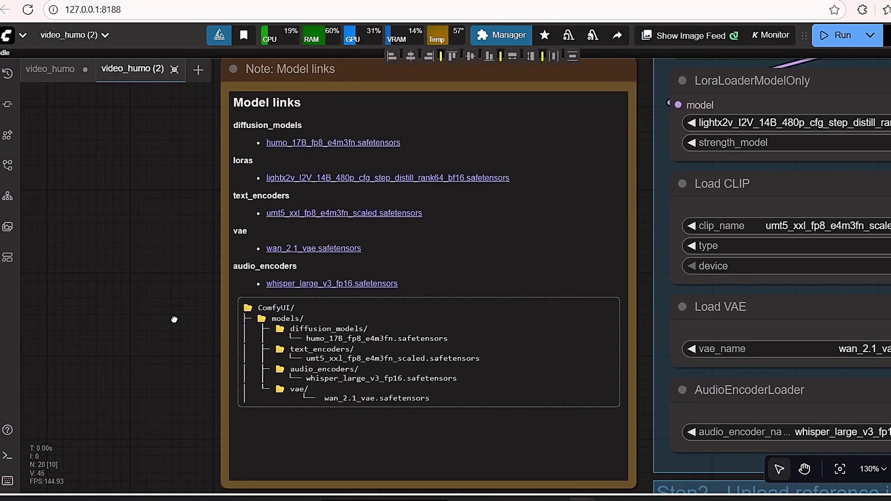
scroll(332, 318, "up", 4)
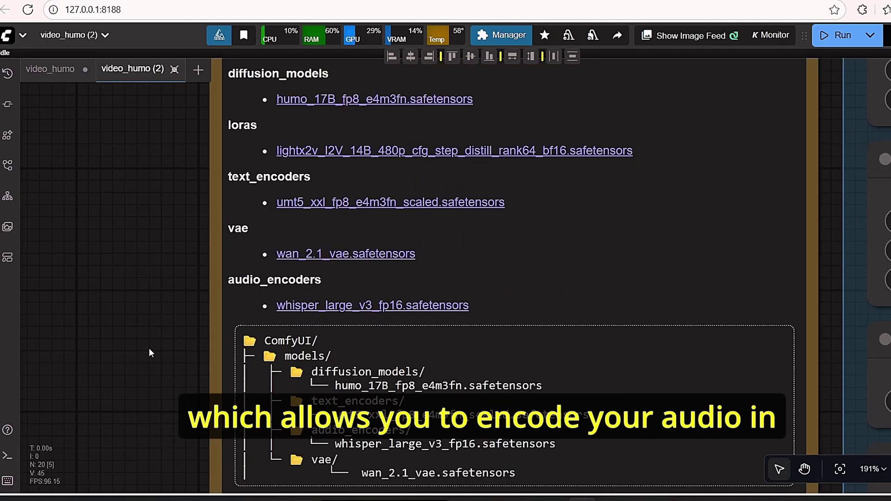
scroll(154, 372, "down", 2)
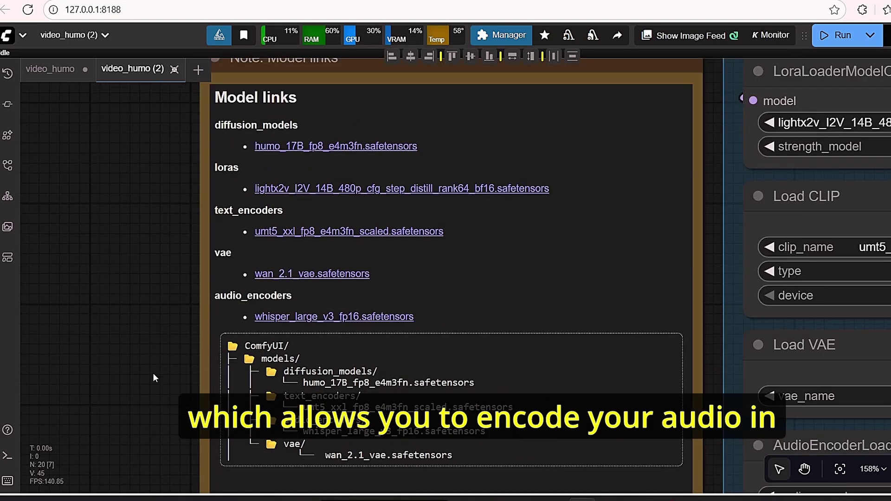
scroll(168, 322, "down", 1)
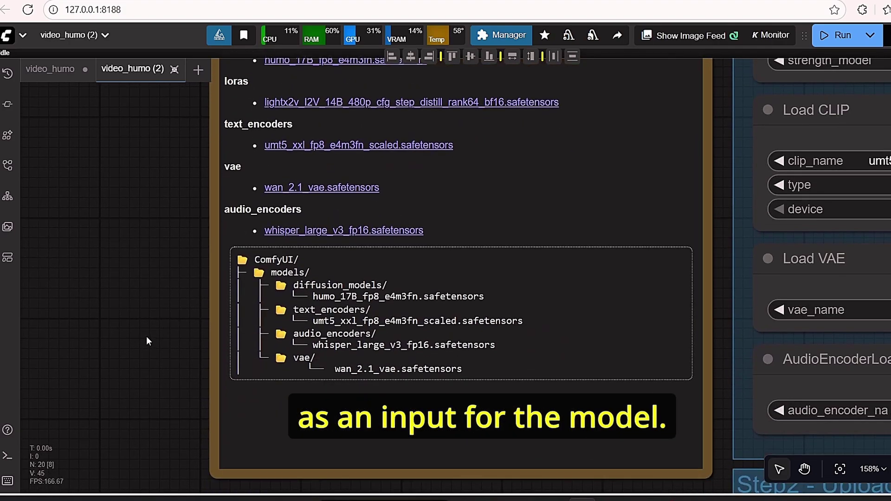
scroll(146, 336, "down", 1)
scroll(146, 336, "up", 1)
left_click_drag(155, 267, 141, 378)
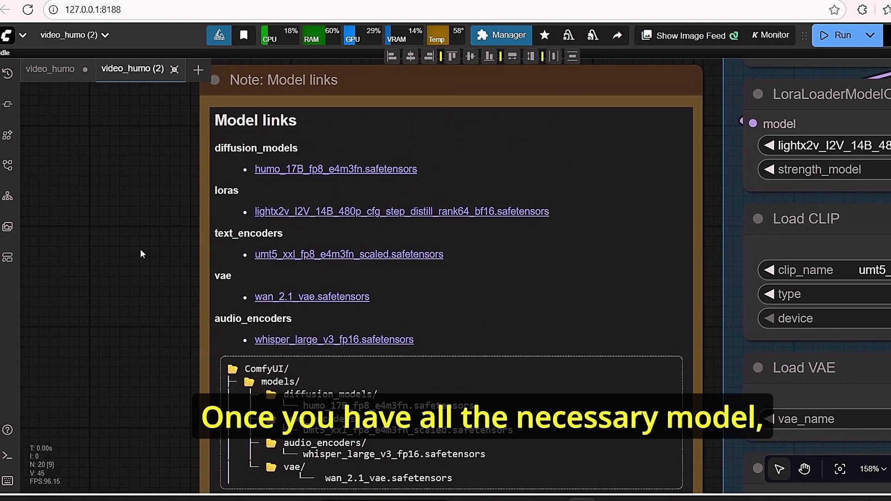
left_click_drag(140, 249, 140, 276)
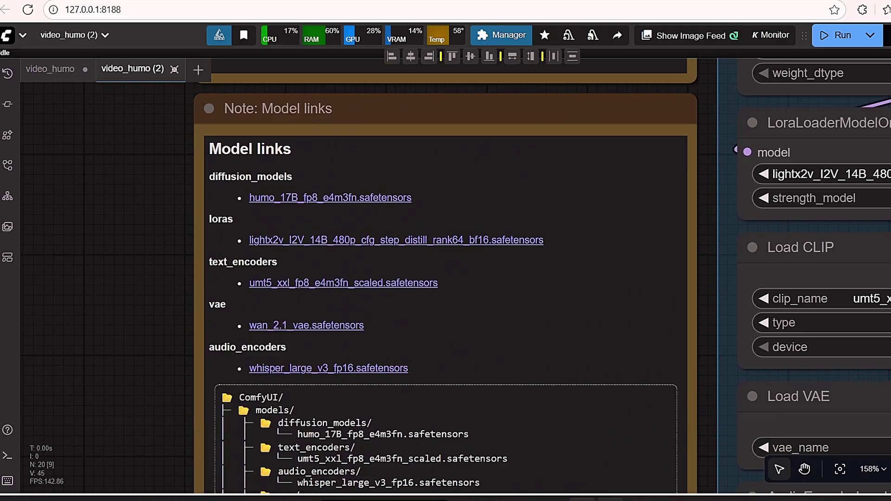
Switch to the file explorer, open the models folder inside ComfyUI-Easy-Install's ComfyUI folder and select audio_encoders
left_click(610, 500)
left_click(282, 21)
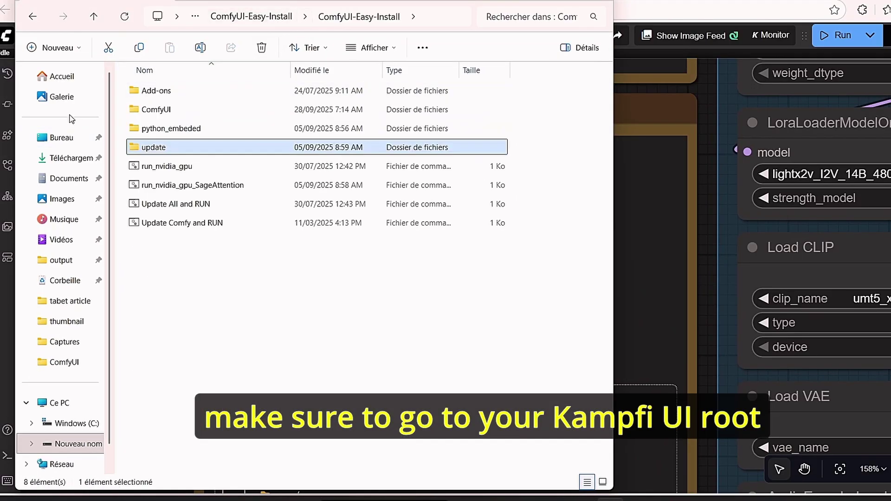
double_click(152, 113)
double_click(167, 394)
double_click(168, 394)
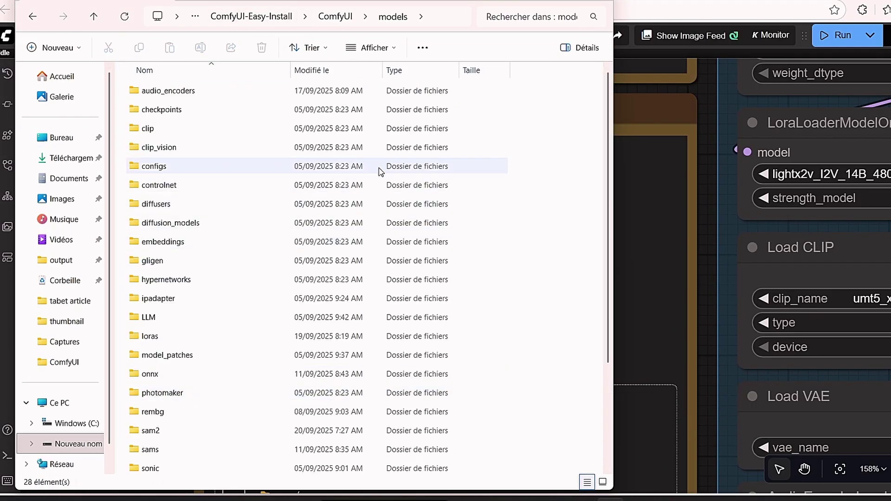
left_click(357, 95)
left_click_drag(431, 1, 856, 68)
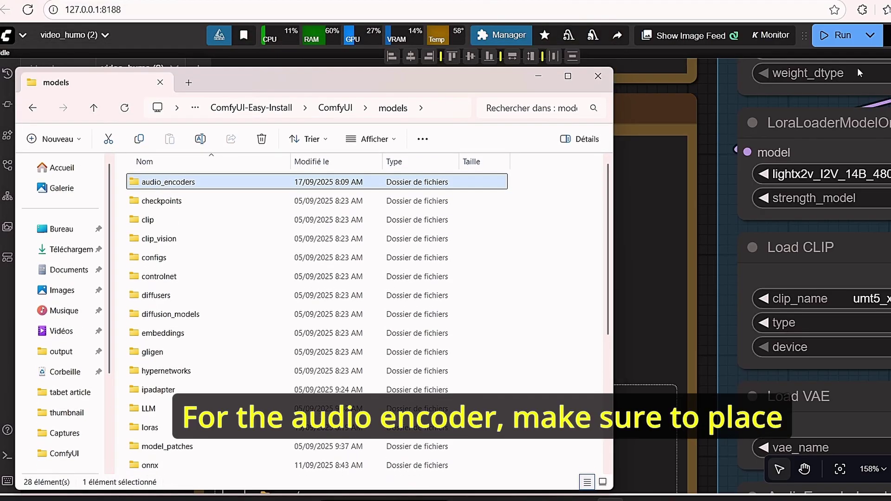
Locate the diffusion_models, loras and clip folders beside the Model links note and return to the workflow
left_click_drag(389, 80, 803, 63)
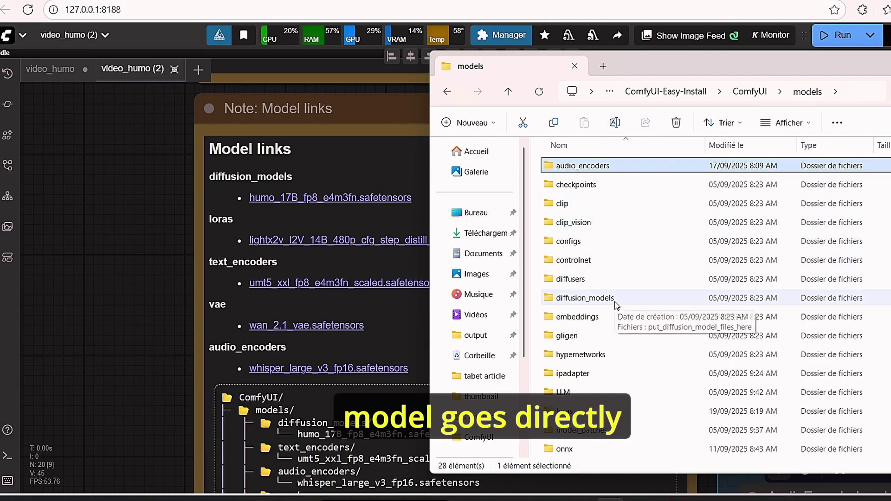
left_click(601, 300)
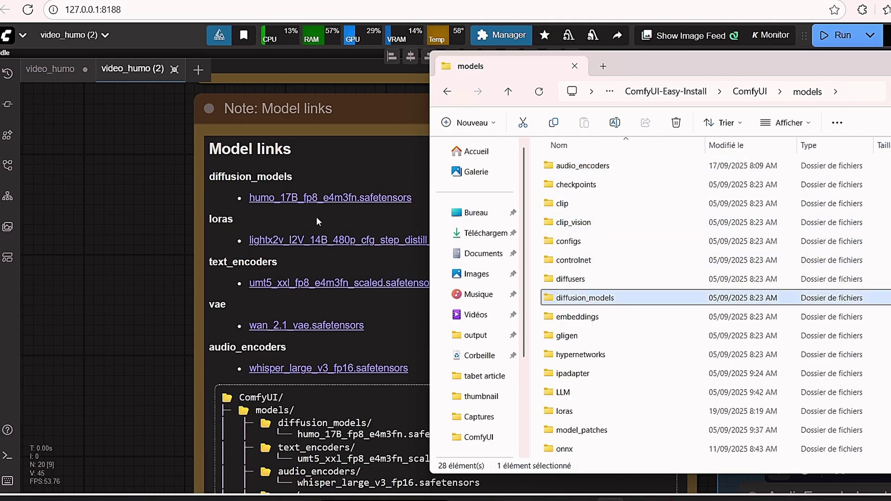
left_click(580, 412)
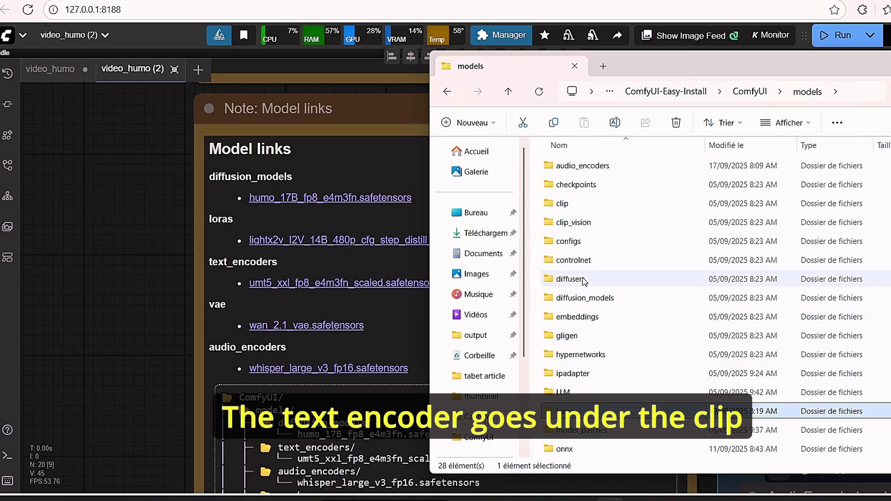
left_click(583, 208)
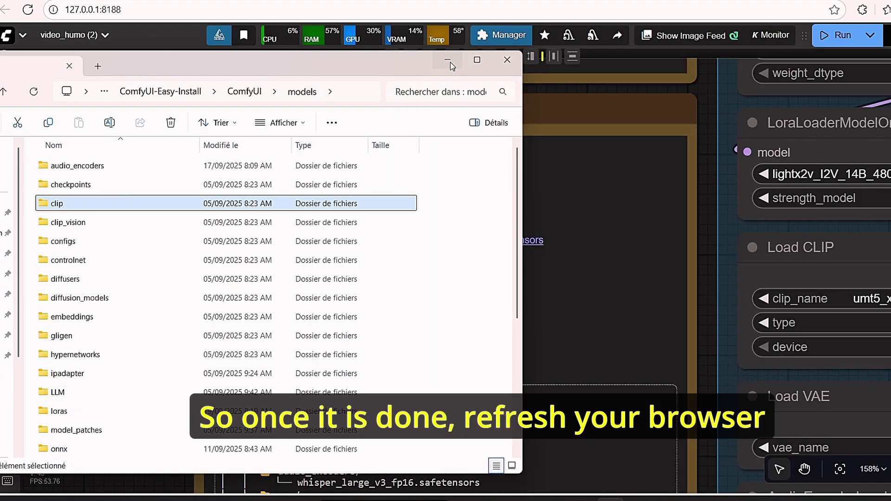
left_click(450, 61)
Set the weight_dtype of the Load Diffusion Model node to fp8_e4m3fn_fast
scroll(89, 173, "down", 8)
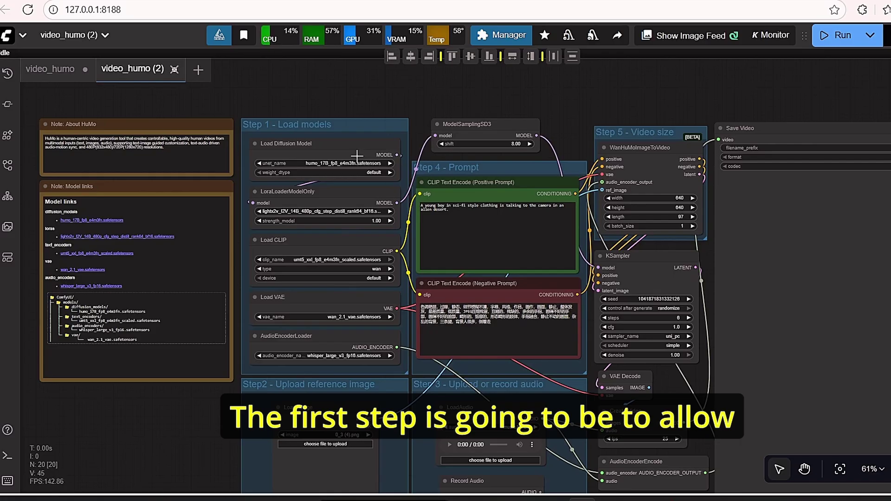
scroll(356, 156, "up", 2)
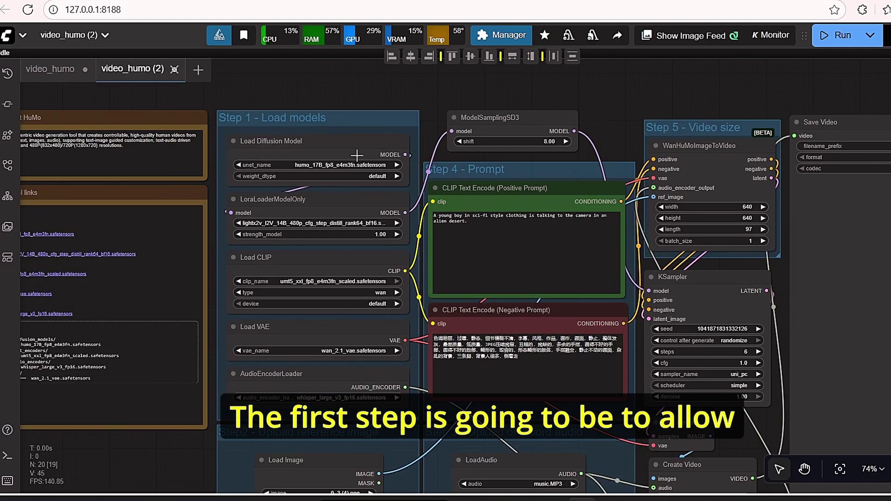
scroll(411, 116, "up", 6)
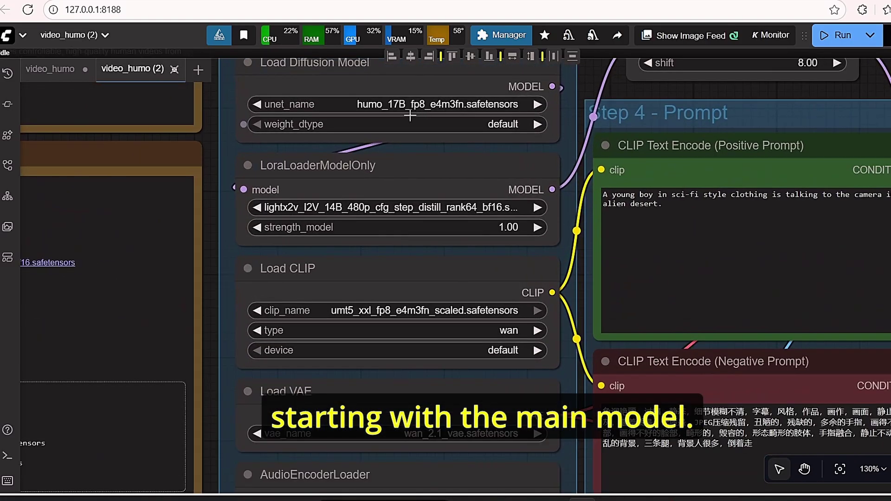
left_click_drag(585, 94, 569, 121)
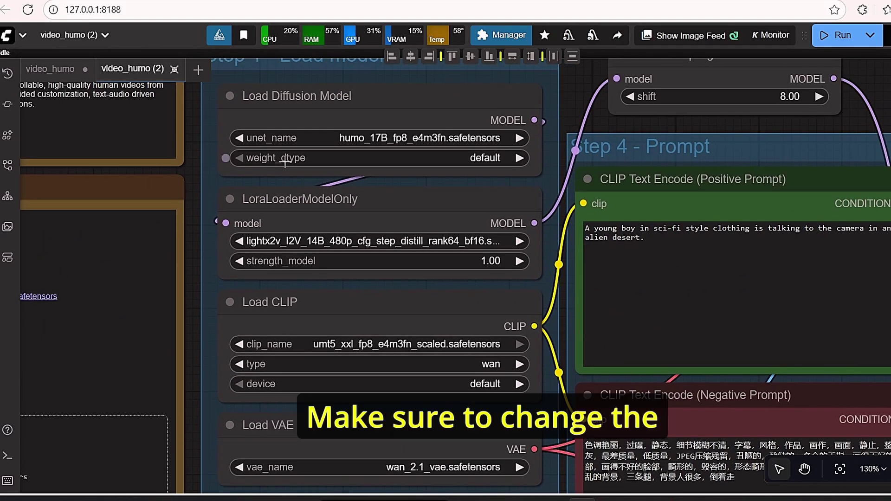
left_click(520, 158)
left_click(519, 157)
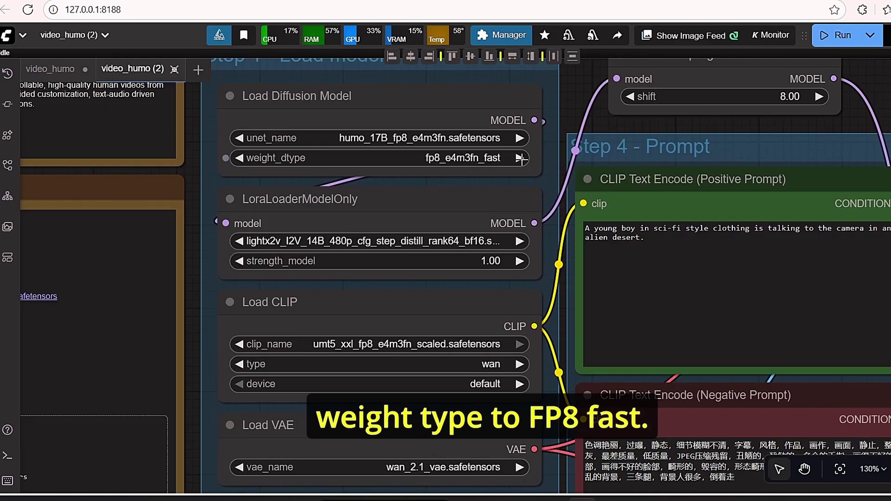
Filter the LoRA list by wan2.1 and choose Wan2.1_I2V_14B_FusionX_LoRA.safetensors in the LoraLoaderModelOnly node
scroll(575, 110, "down", 4)
scroll(320, 237, "up", 4)
left_click_drag(324, 234, 286, 221)
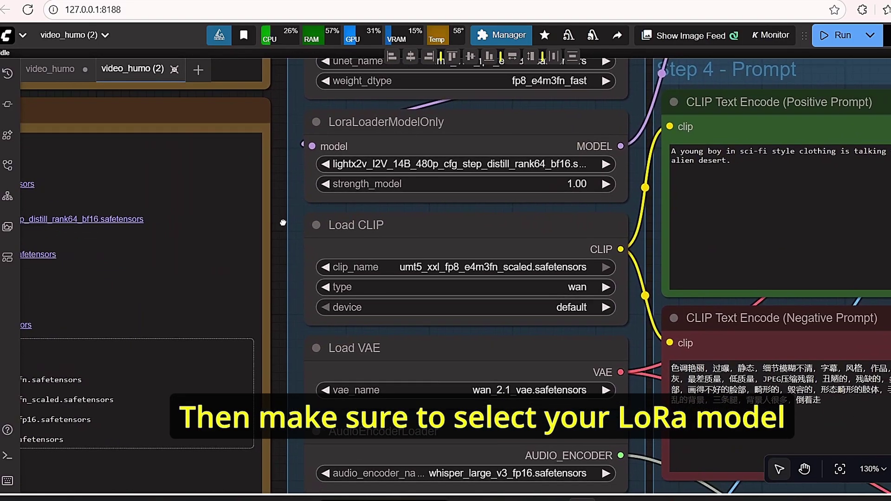
left_click(470, 167)
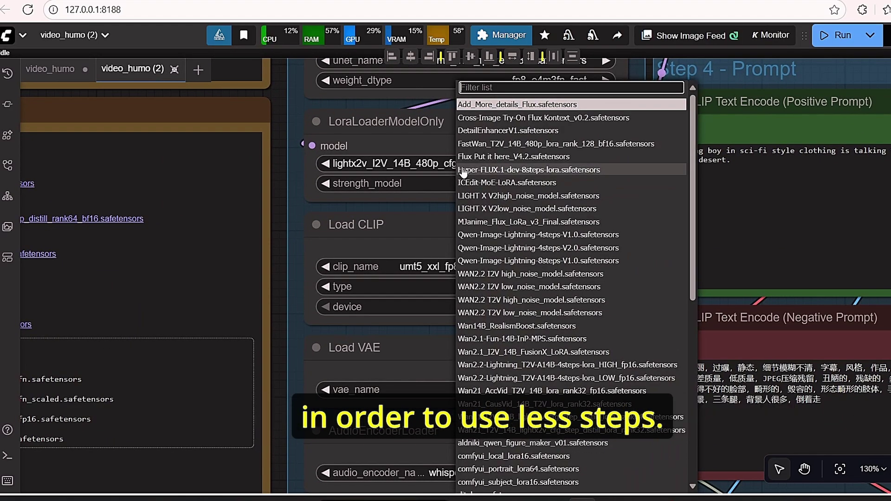
type("wan2.1")
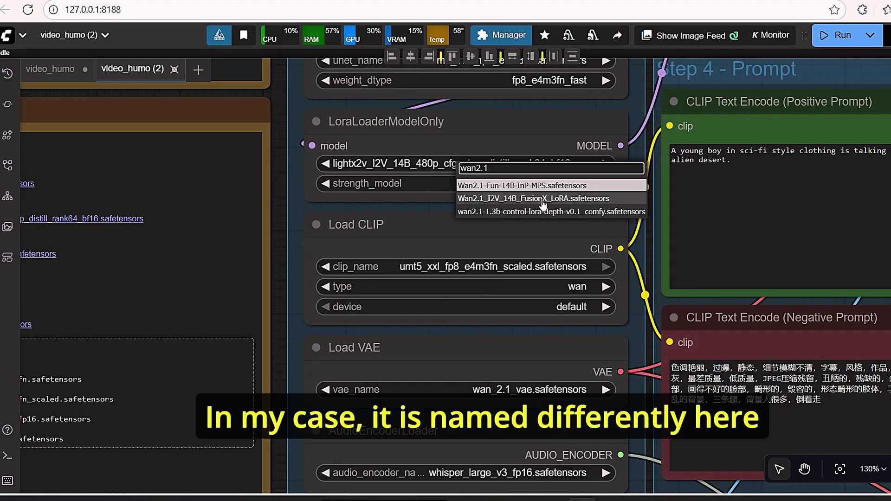
left_click(542, 202)
Check the Load CLIP and Load VAE nodes and set the AudioEncoderLoader to whisper_large_v3_encoder_fp16.safetensors
scroll(283, 325, "down", 2)
scroll(282, 325, "up", 1)
left_click(569, 322)
left_click_drag(572, 329, 553, 243)
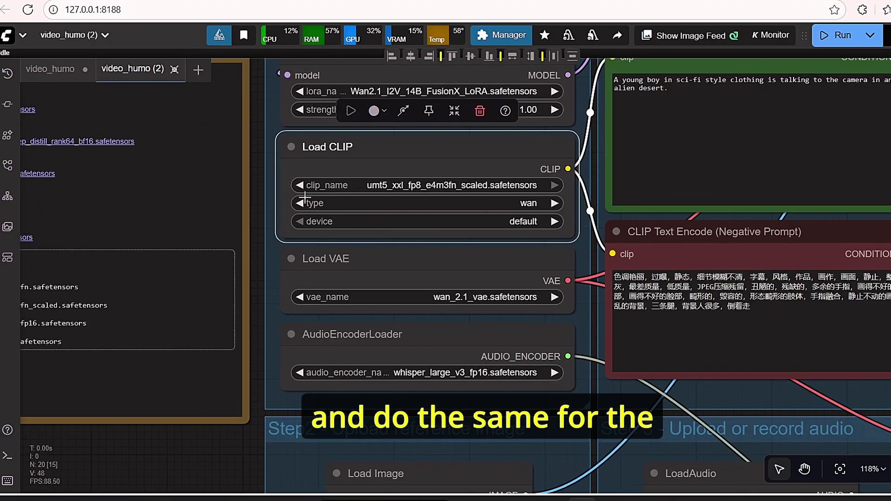
left_click(345, 269)
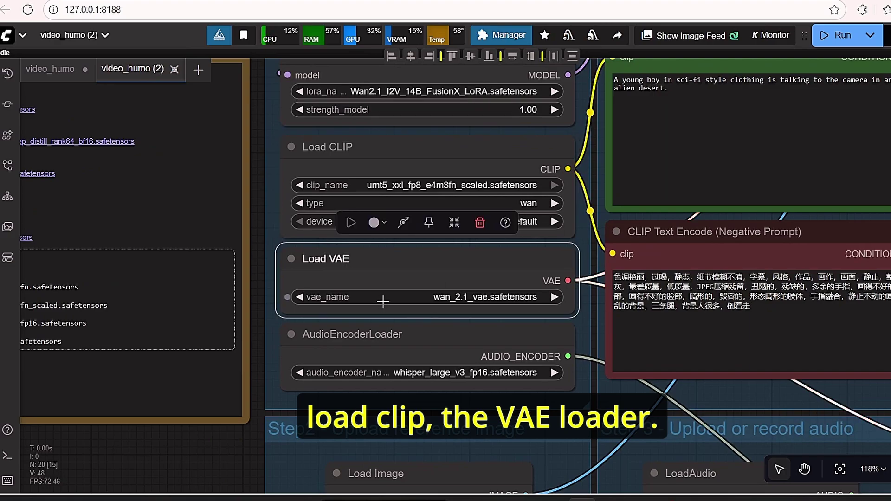
scroll(478, 319, "down", 2)
scroll(418, 317, "up", 4)
left_click_drag(233, 329, 101, 184)
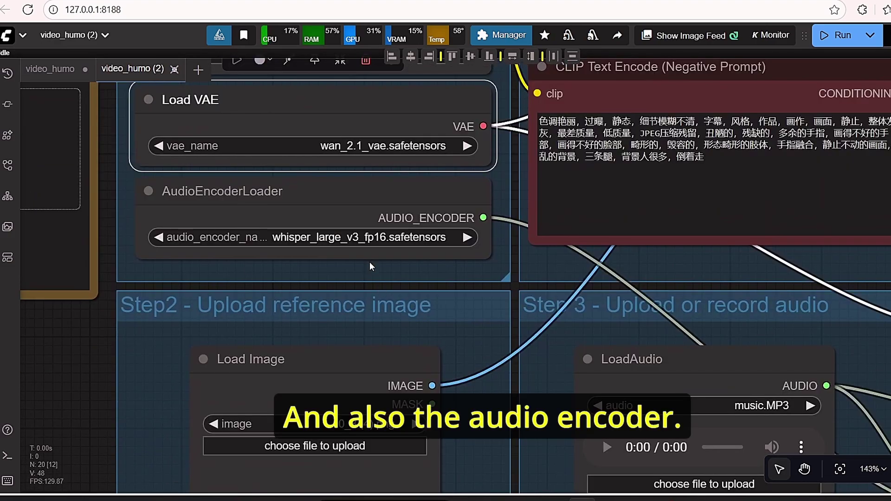
left_click(372, 237)
left_click(390, 240)
Upload the portrait of the woman whose file name starts with i-have-tested-srpo-for-you as the reference image in the Load Image node
scroll(382, 255, "down", 2)
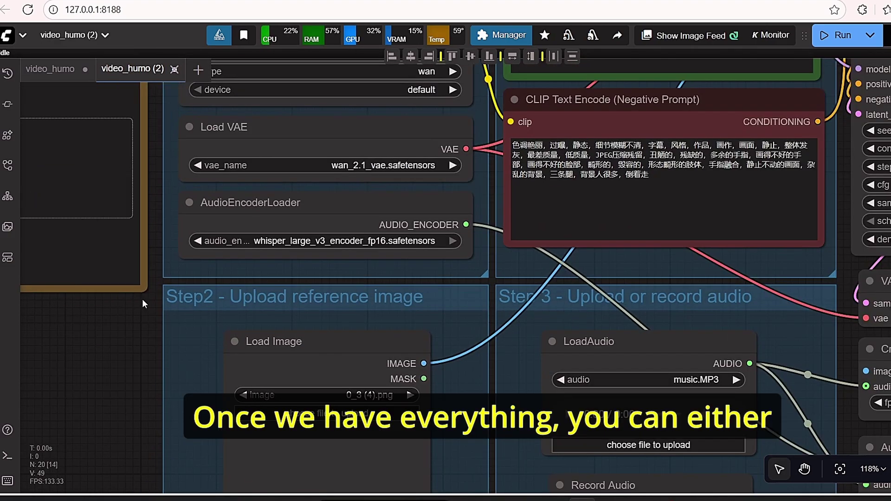
scroll(143, 300, "down", 1)
left_click_drag(117, 423, 237, 377)
scroll(279, 355, "down", 4)
scroll(412, 398, "up", 2)
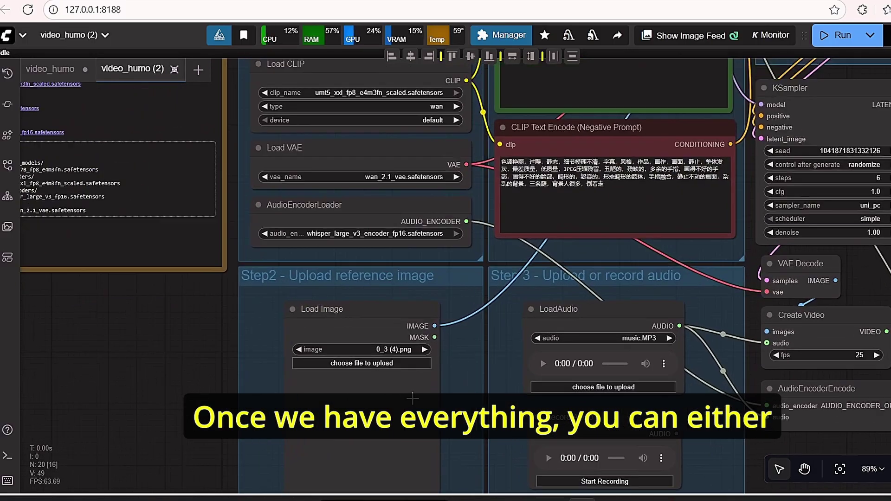
left_click(371, 364)
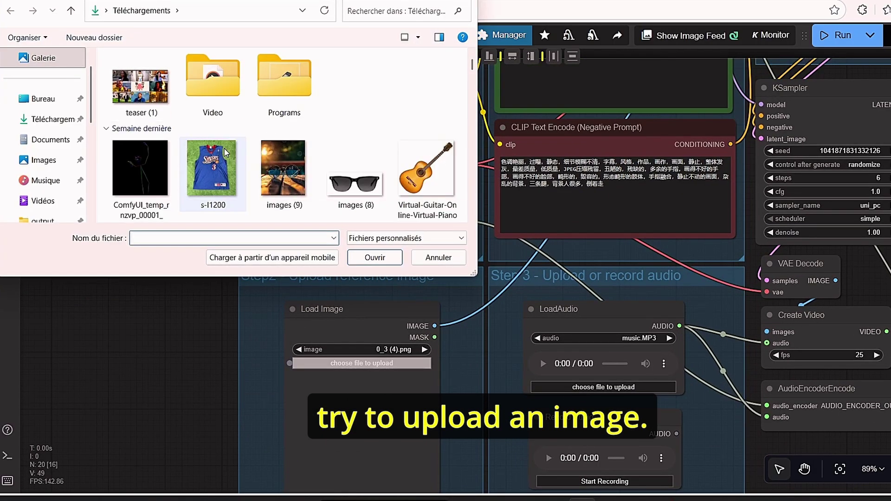
scroll(224, 147, "down", 5)
scroll(139, 186, "down", 1)
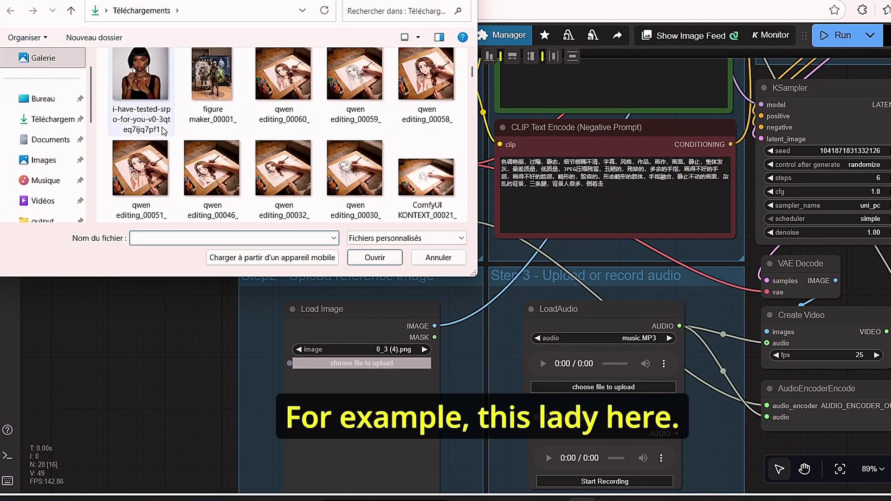
double_click(163, 132)
Upload the ElevenLabs_Text_to_Speech_audio file from Téléchargements to the LoadAudio node and briefly preview its playback
scroll(367, 293, "up", 3)
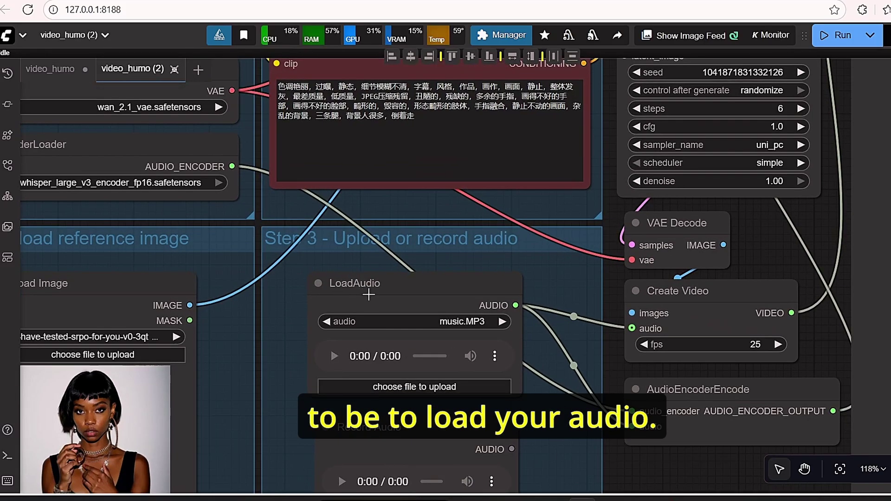
left_click_drag(368, 295, 334, 282)
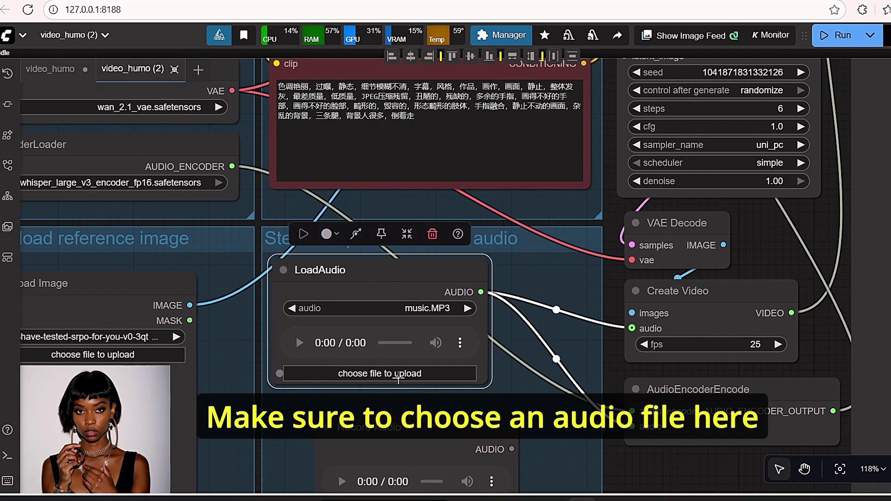
left_click(398, 373)
scroll(157, 162, "down", 5)
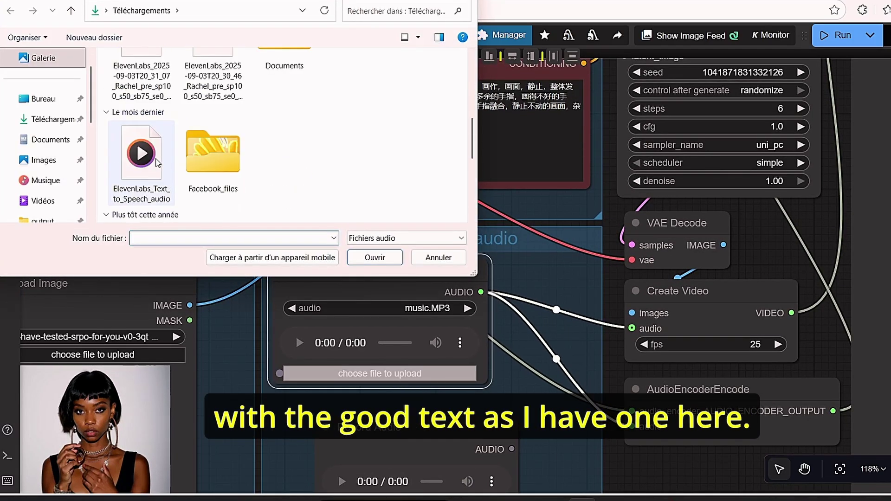
double_click(157, 162)
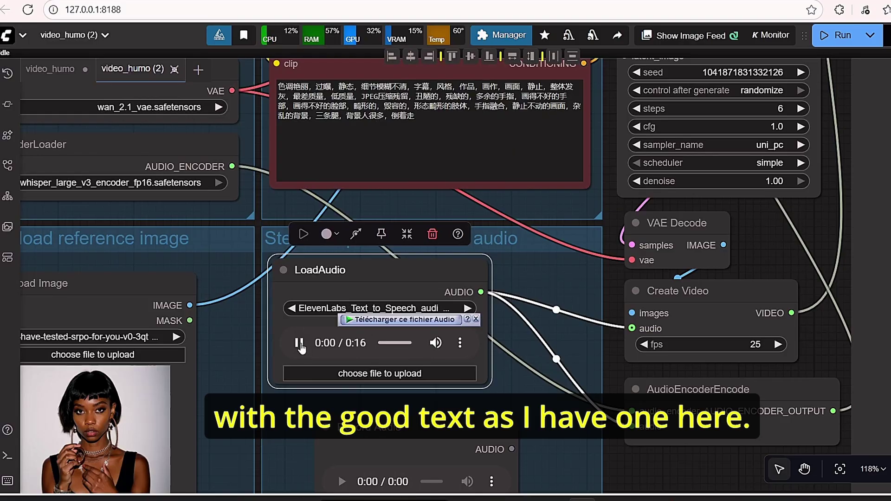
left_click(300, 344)
left_click(607, 350)
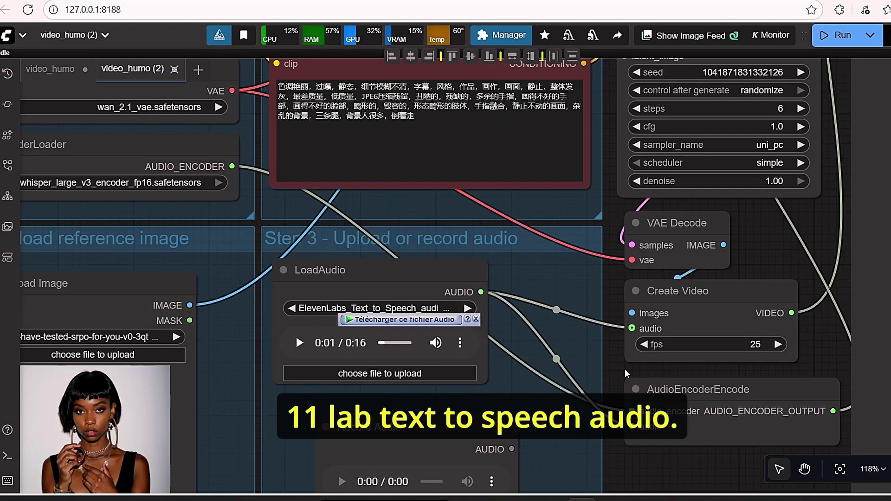
scroll(616, 366, "down", 4)
scroll(617, 365, "up", 3)
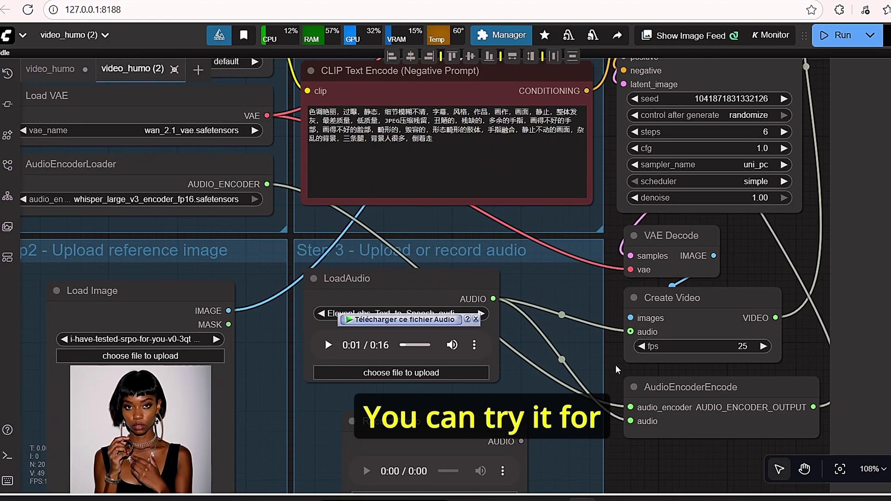
left_click(428, 280)
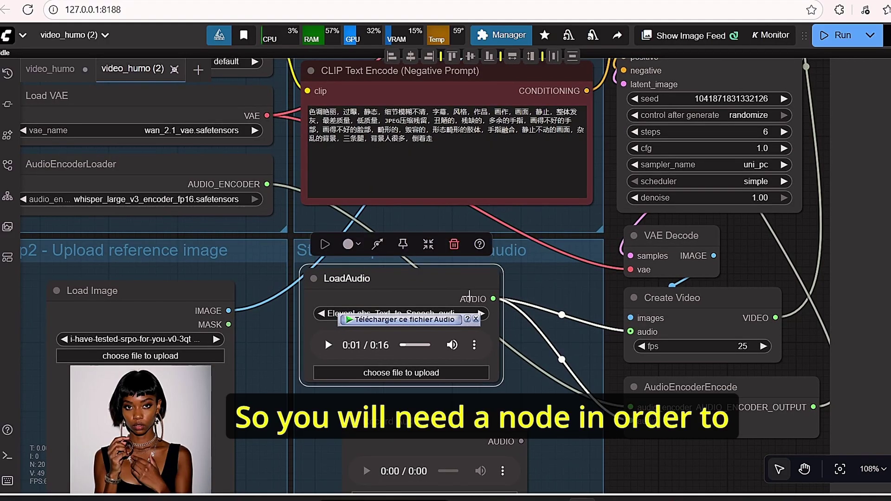
left_click(617, 291)
Bypass the Record Audio node in the Step 3 - Upload or record audio group
scroll(617, 292, "down", 2)
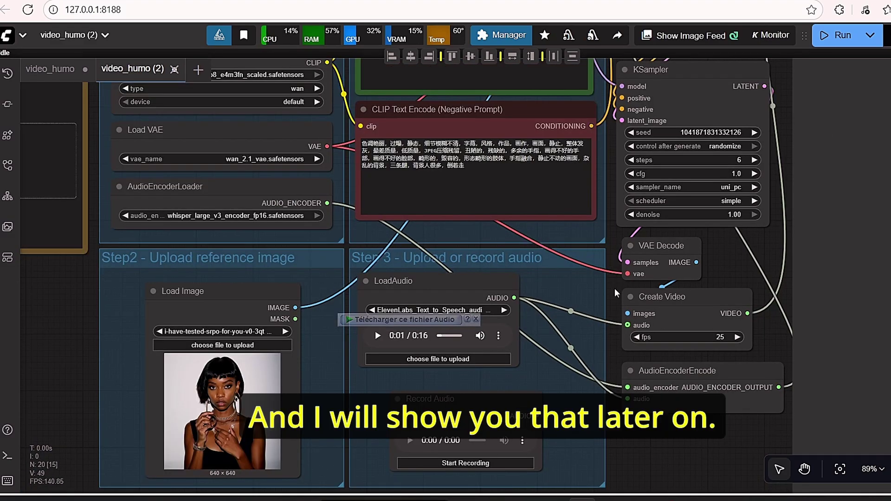
left_click_drag(614, 289, 542, 219)
left_click(429, 348)
scroll(437, 351, "up", 3)
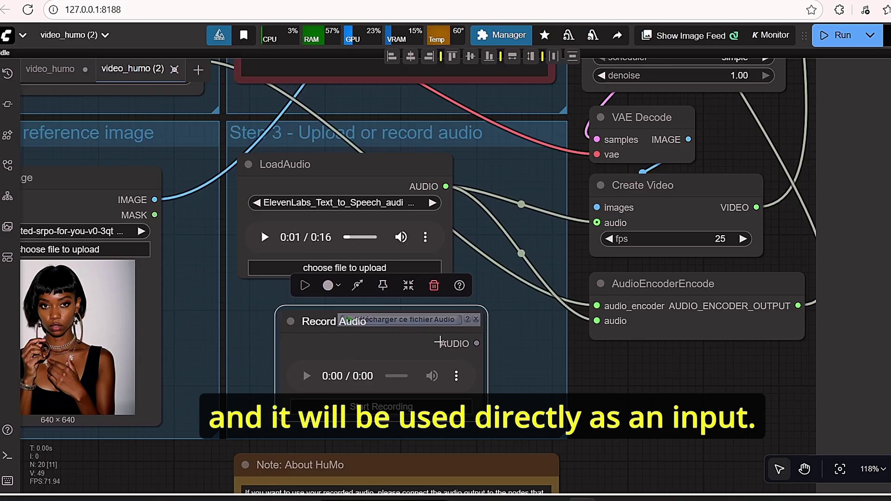
scroll(436, 348, "down", 2)
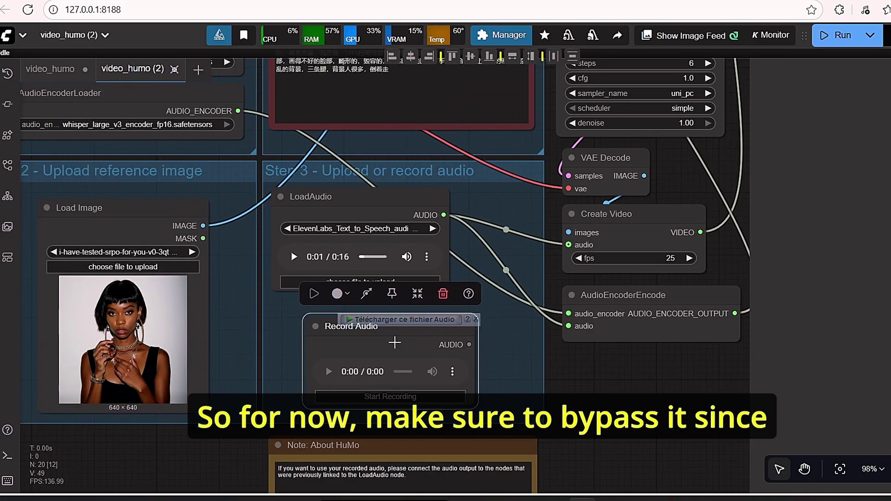
key("ctrl+b")
Replace the positive prompt with "A woman talking to the camera, while holding cup of blue water. white background"
scroll(499, 378, "down", 2)
scroll(453, 255, "up", 5)
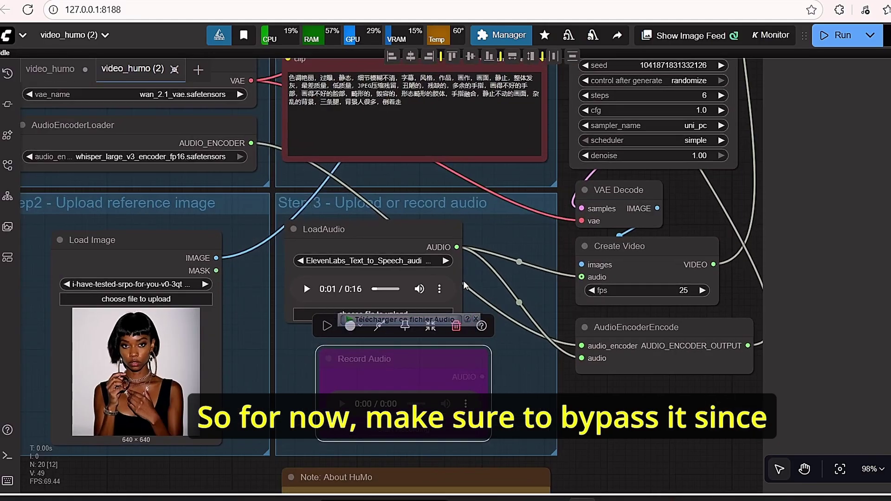
left_click(319, 239)
scroll(457, 299, "down", 4)
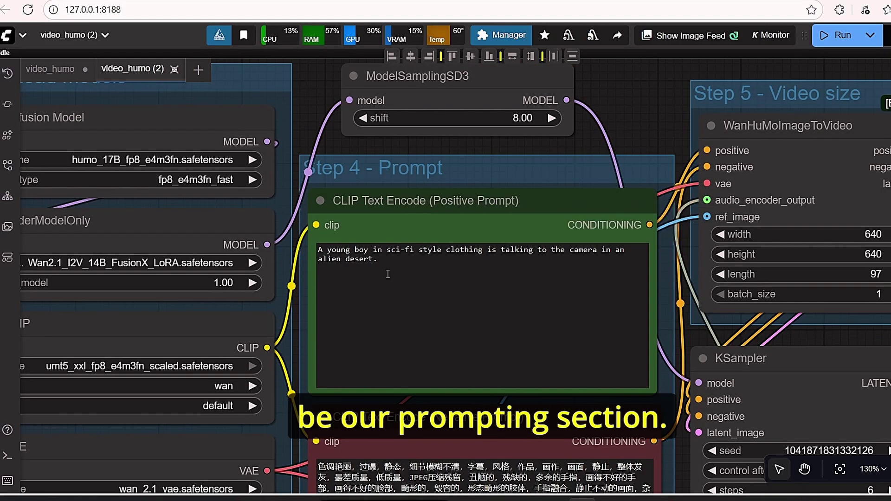
left_click(413, 297)
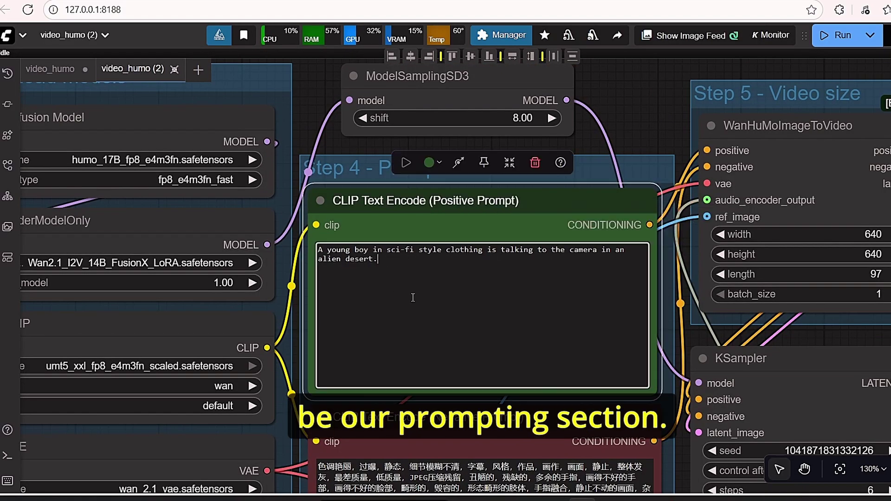
scroll(408, 291, "down", 5)
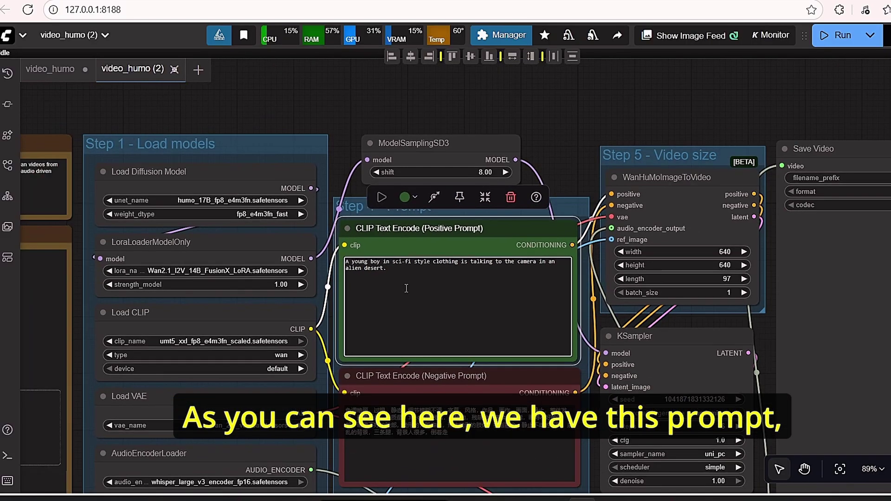
scroll(363, 268, "up", 6)
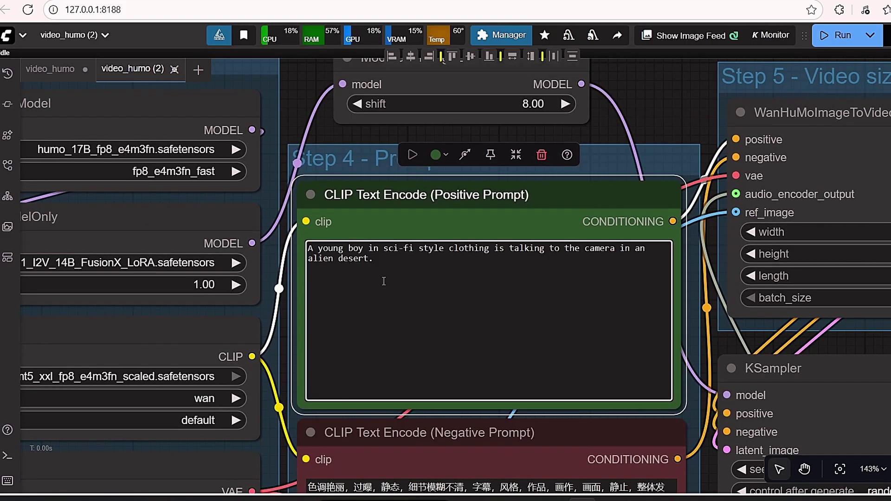
left_click_drag(321, 251, 412, 272)
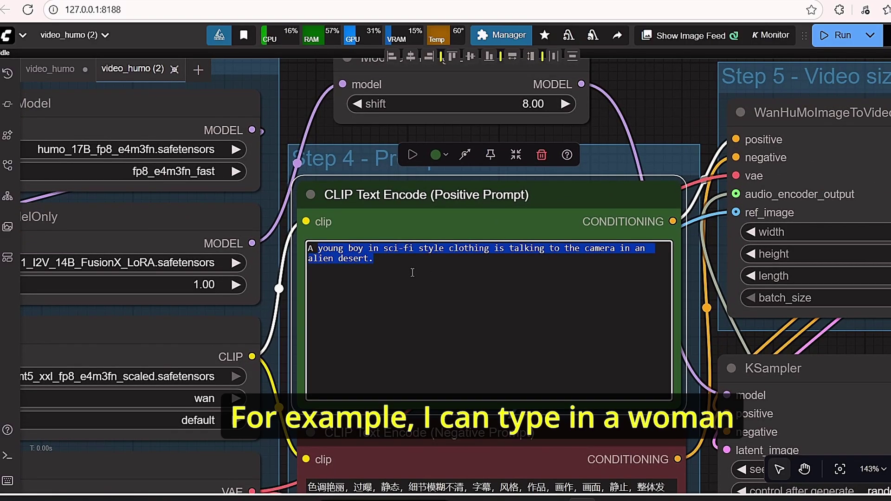
type("woman talk")
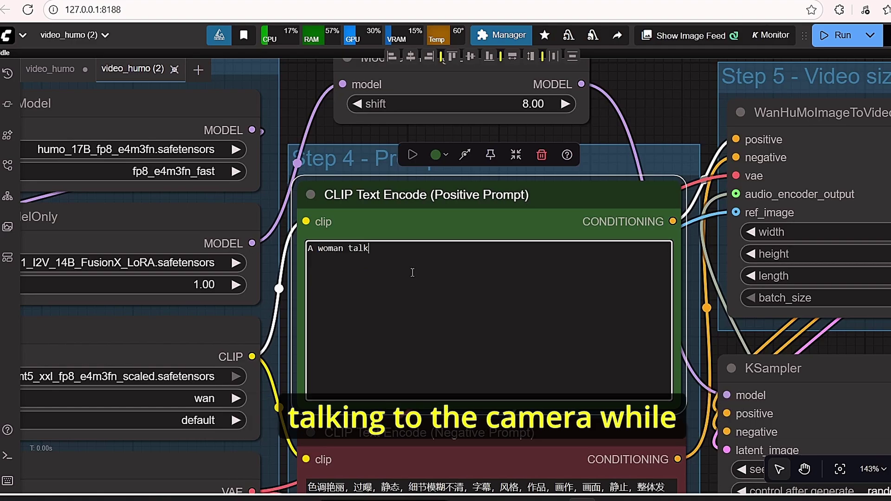
type("ing to the camera, while holding cup o")
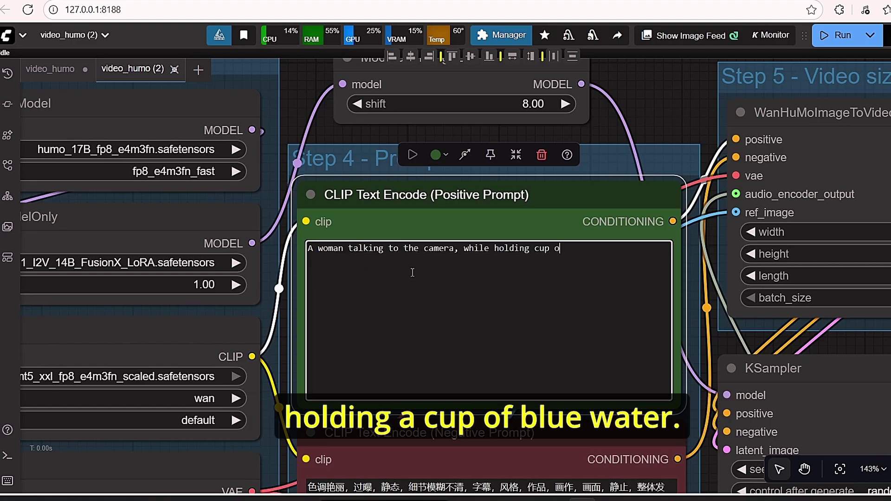
type("f blue water.")
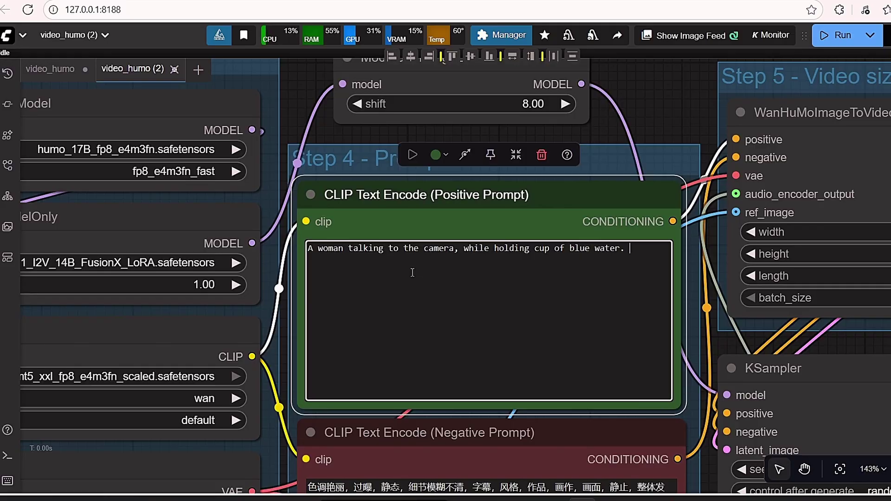
type(" white background")
Examine the width, height and length settings of the WanHuMoImageToVideo node, opening the width value without changing it
scroll(352, 193, "down", 3)
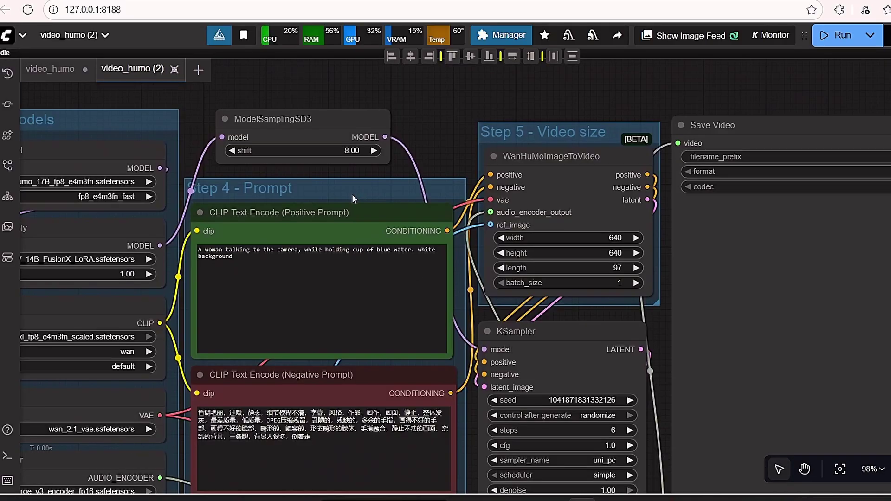
left_click_drag(387, 117, 302, 177)
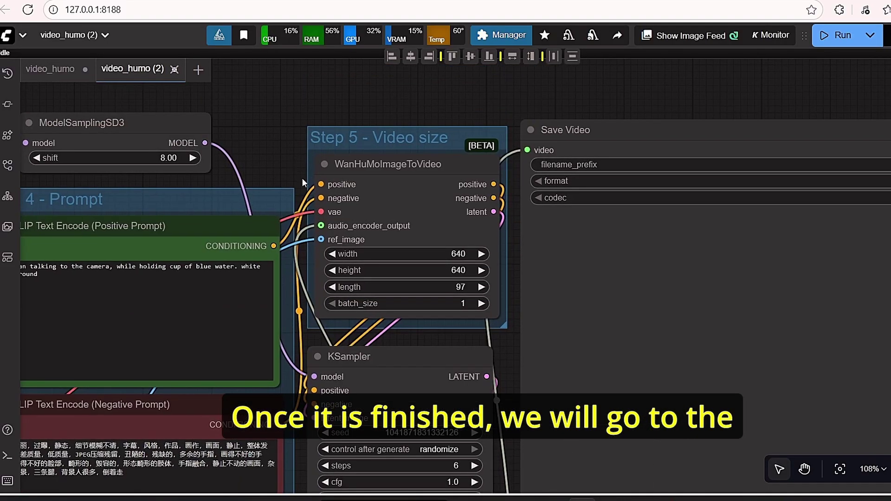
scroll(395, 176, "up", 4)
left_click_drag(238, 136, 234, 156)
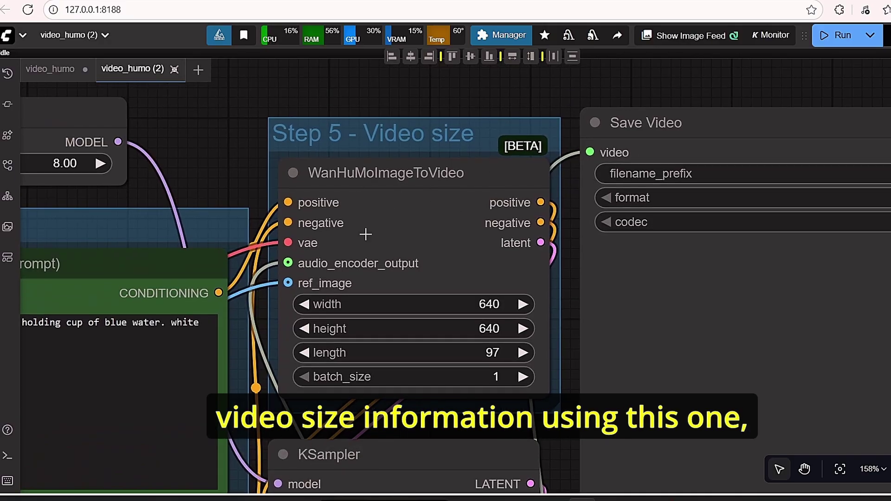
left_click(413, 219)
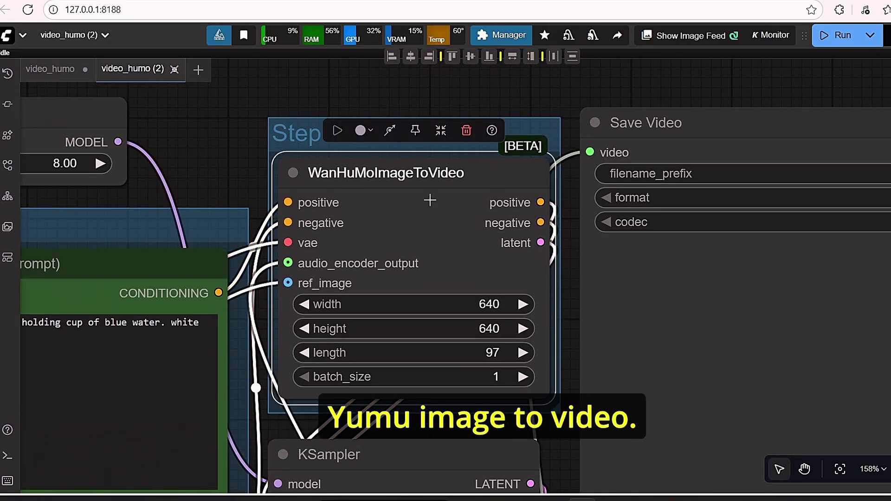
scroll(477, 355, "down", 2)
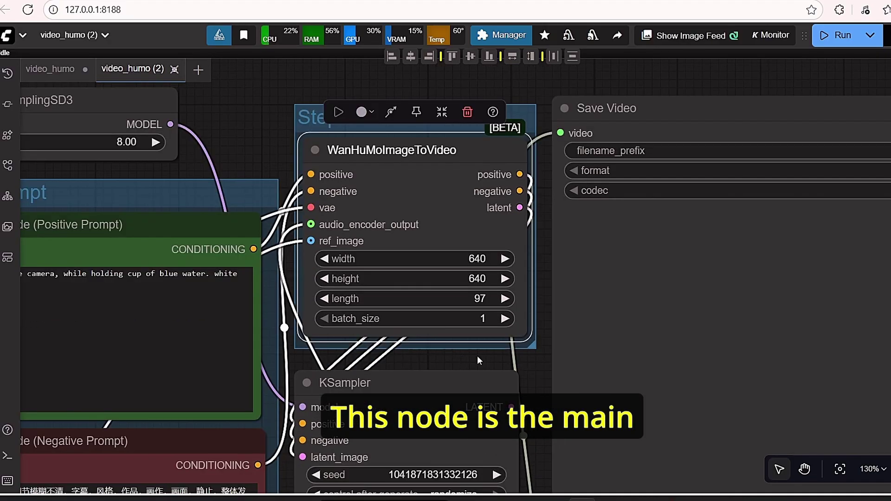
scroll(413, 270, "up", 4)
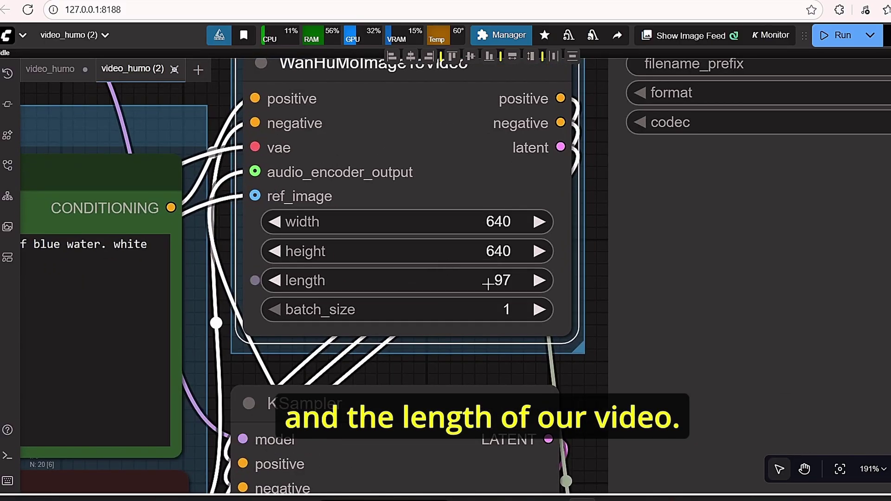
left_click(501, 222)
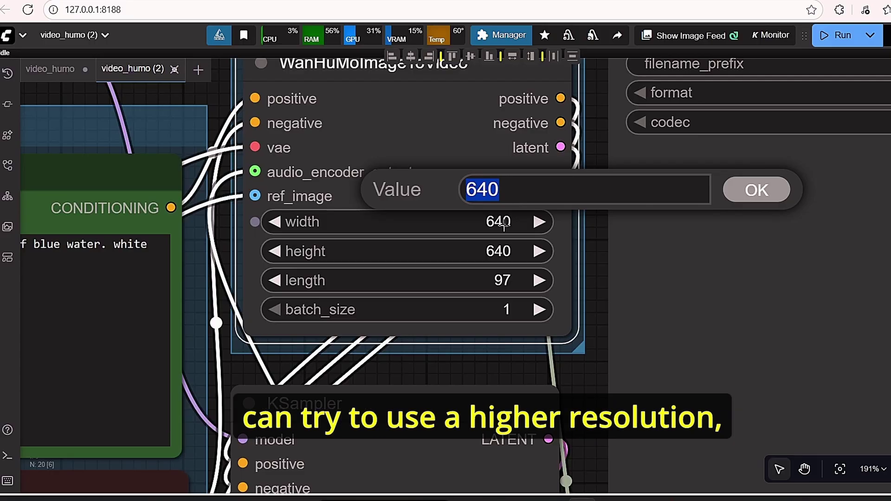
key("Escape")
Read the Note: About HuMo text for the video resolutions the model supports
scroll(506, 224, "down", 11)
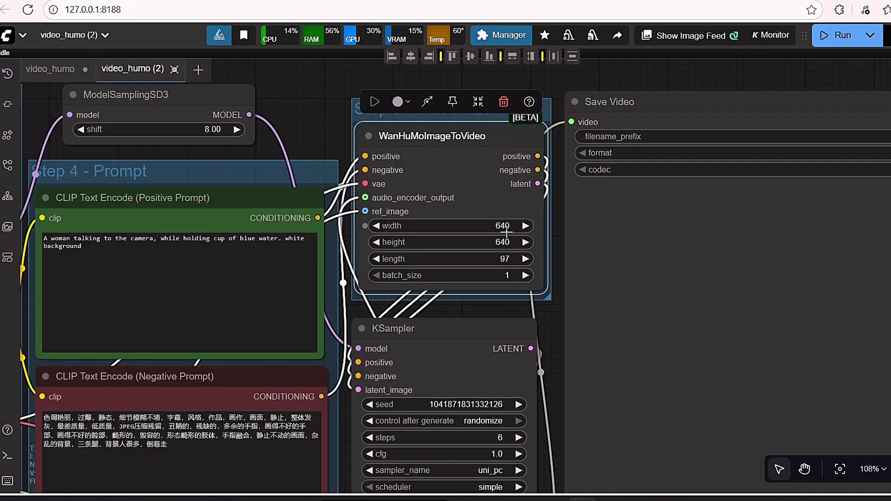
left_click_drag(388, 171, 834, 112)
scroll(200, 299, "up", 10)
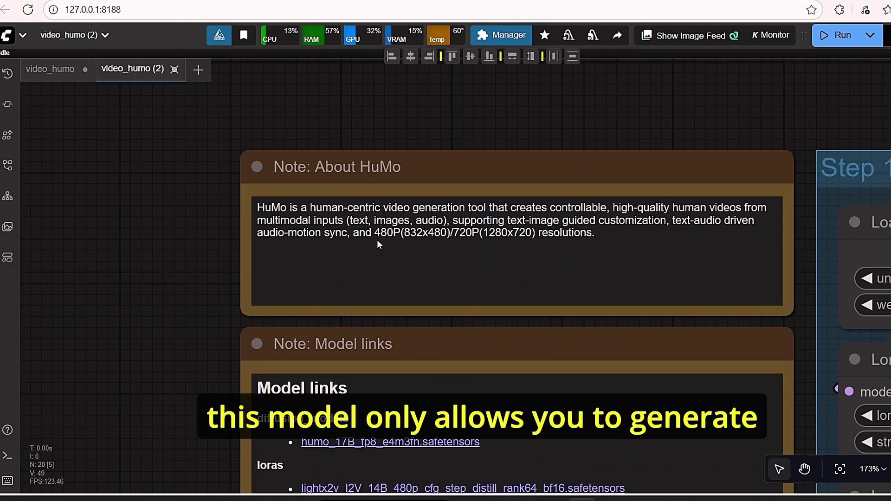
double_click(381, 238)
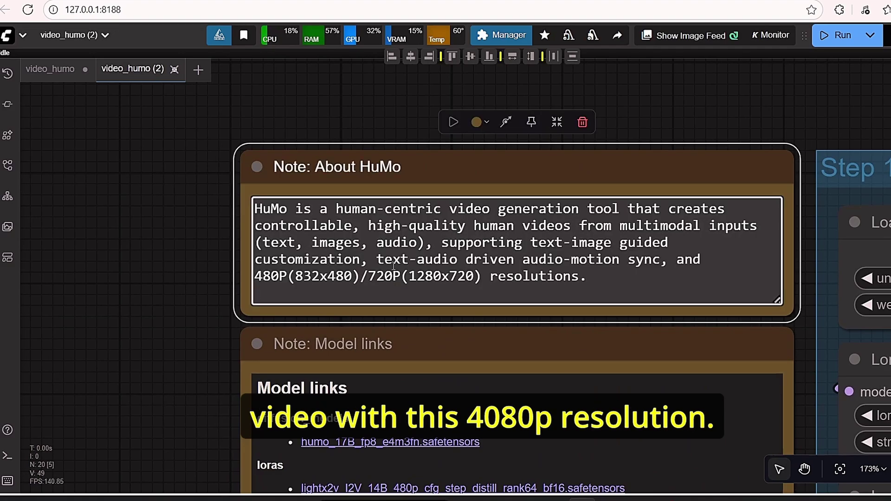
left_click(207, 271)
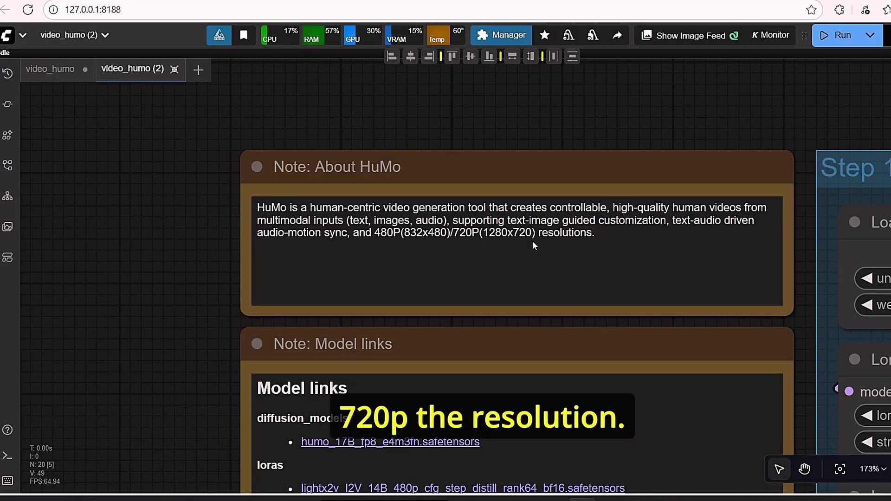
Check the length setting of the WanHuMoImageToVideo node against the duration of the loaded audio
scroll(770, 111, "down", 3)
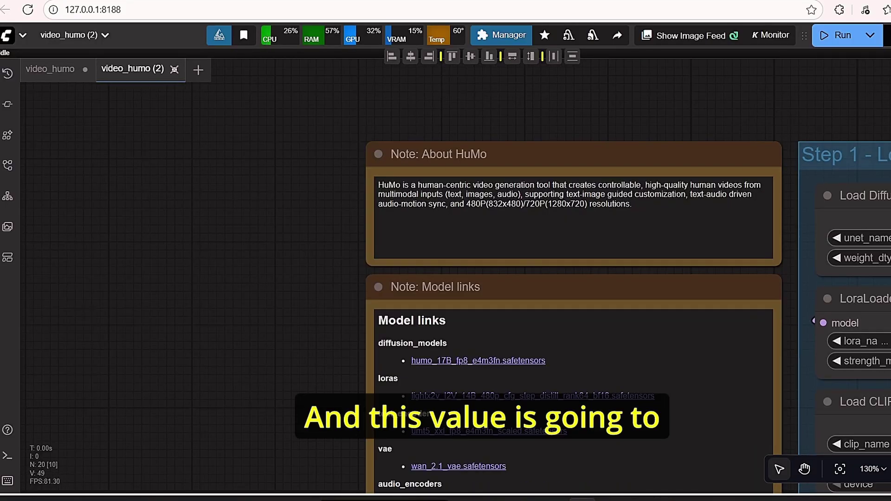
left_click_drag(888, 120, 139, 128)
left_click_drag(881, 138, 592, 131)
scroll(569, 123, "up", 3)
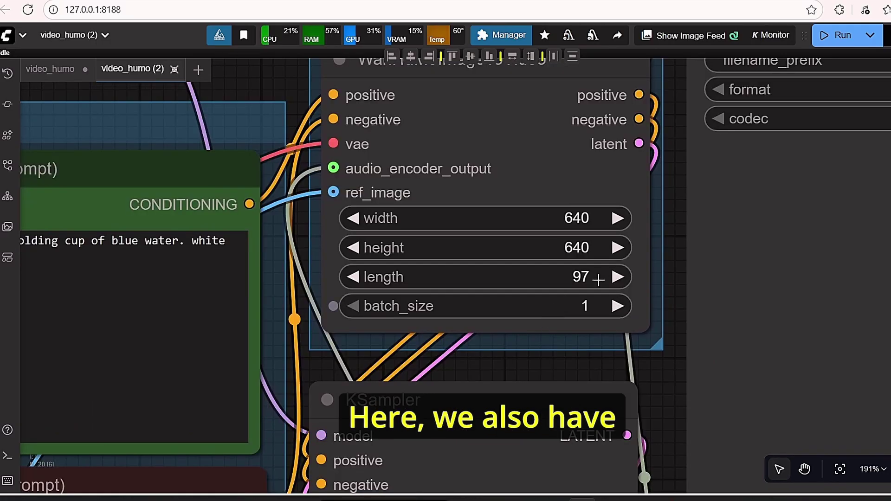
scroll(564, 283, "down", 2)
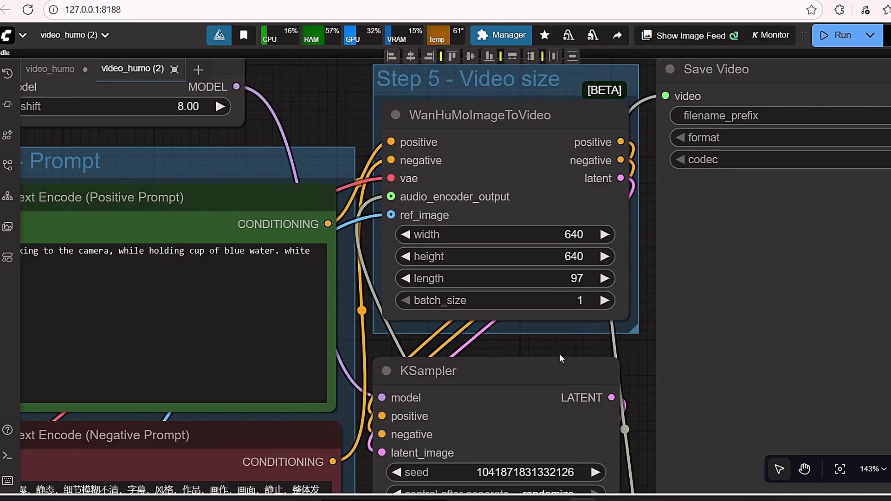
left_click_drag(562, 347, 539, 303)
scroll(542, 252, "up", 3)
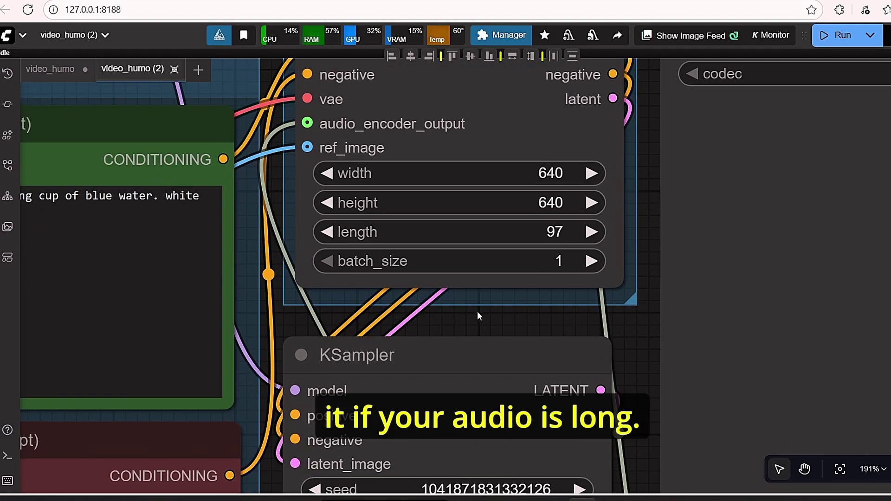
left_click_drag(471, 315, 558, 108)
scroll(531, 299, "down", 8)
scroll(451, 96, "up", 3)
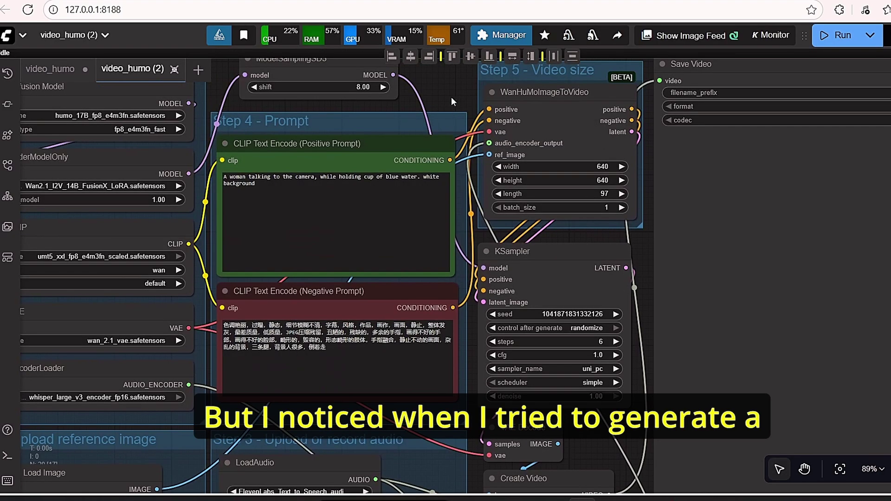
scroll(522, 325, "up", 7)
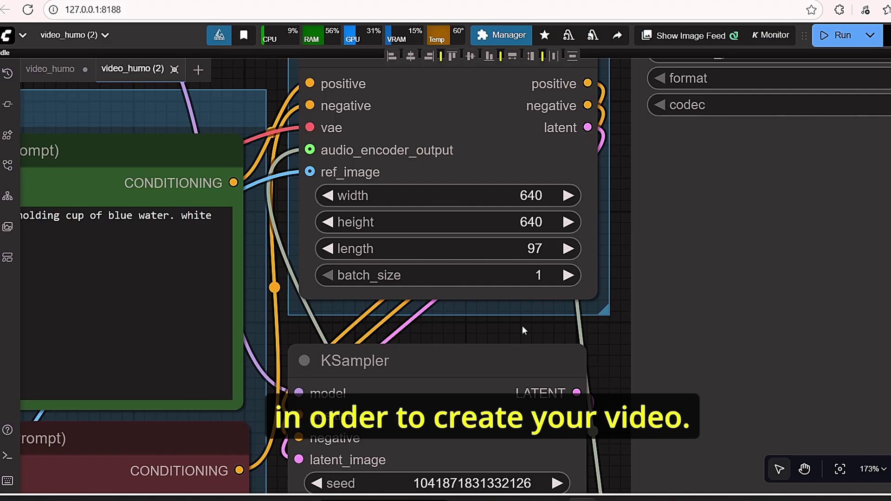
Review the KSampler node's seed, steps, cfg, sampler and scheduler settings
scroll(522, 328, "down", 1)
left_click_drag(603, 368, 559, 135)
scroll(394, 241, "down", 1)
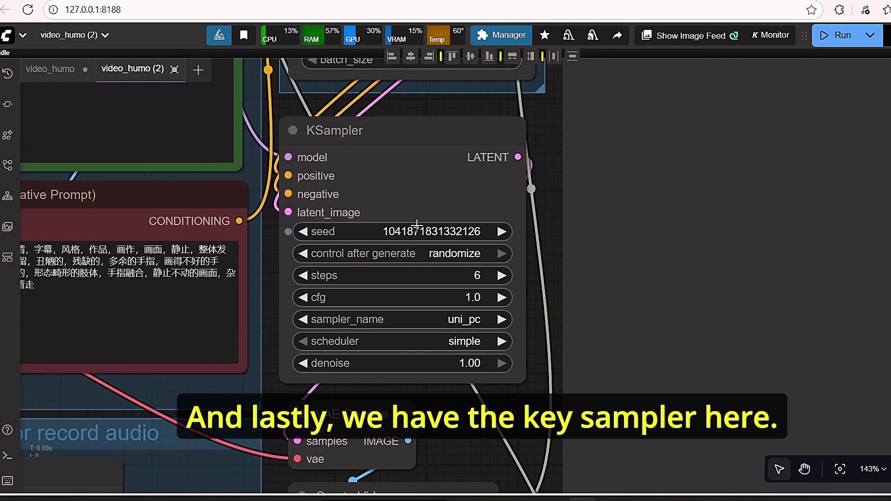
scroll(470, 231, "up", 4)
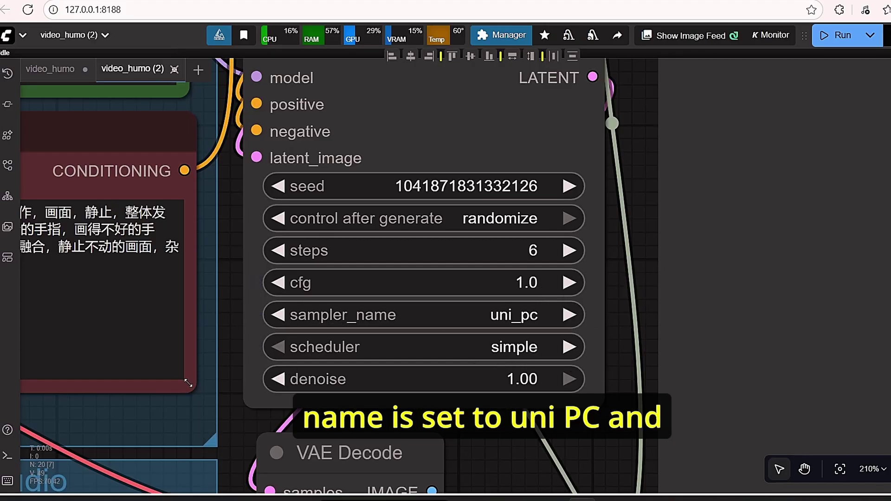
Inspect the VAE Decode node and the frame rate setting of the Create Video node
left_click_drag(236, 417, 247, 295)
scroll(247, 295, "down", 3)
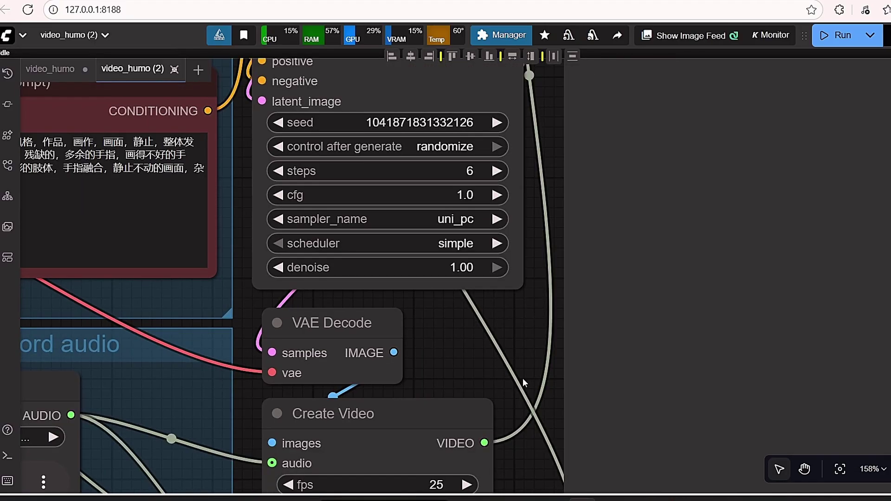
left_click_drag(443, 332, 381, 273)
scroll(383, 314, "up", 1)
scroll(383, 313, "down", 3)
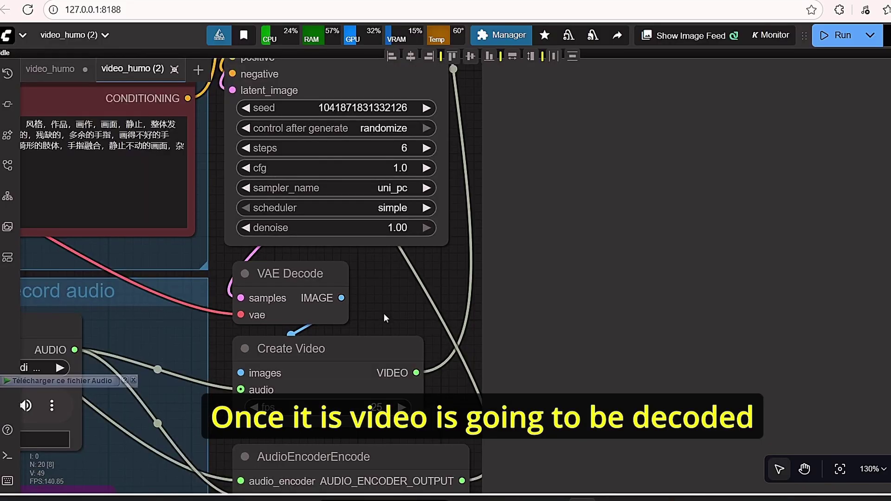
scroll(383, 314, "down", 3)
left_click_drag(355, 319, 403, 322)
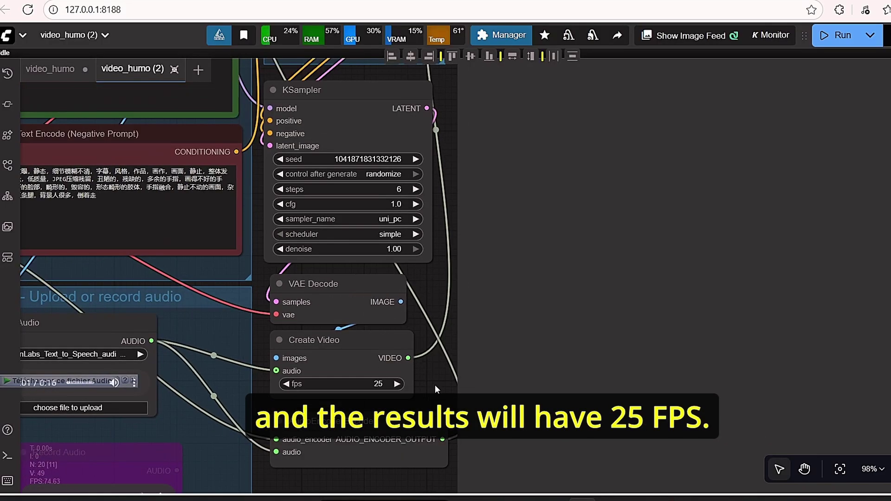
scroll(436, 385, "up", 4)
left_click_drag(424, 393, 438, 306)
Move the AudioEncoderEncode node closer to the LoadAudio node, over the edge of the Step 3 group, and deselect it
scroll(439, 308, "down", 9)
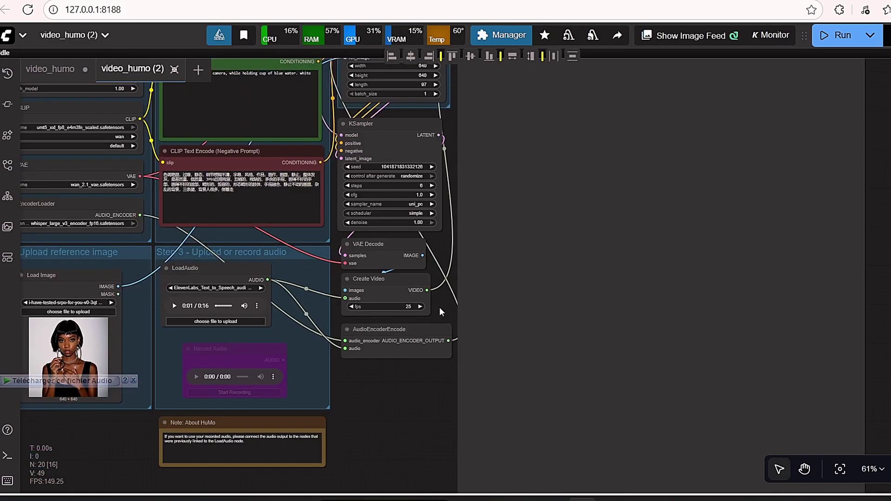
left_click_drag(464, 423, 460, 440)
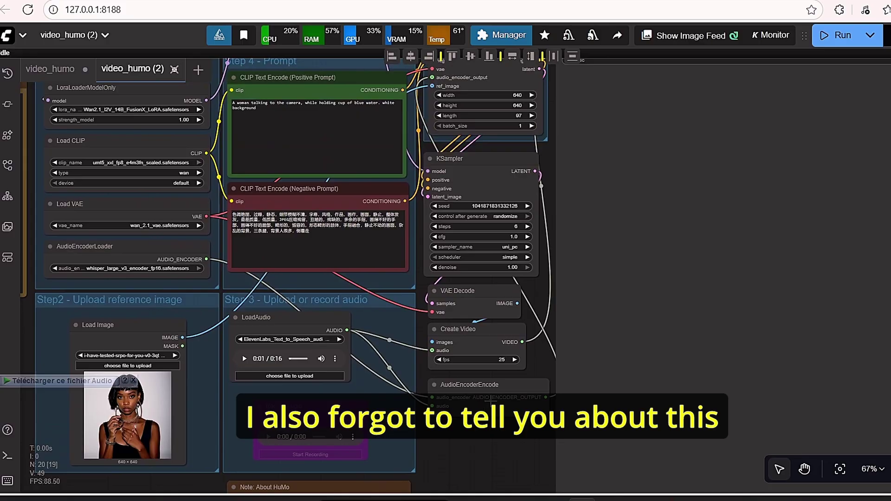
left_click_drag(490, 398, 421, 385)
scroll(434, 420, "up", 4)
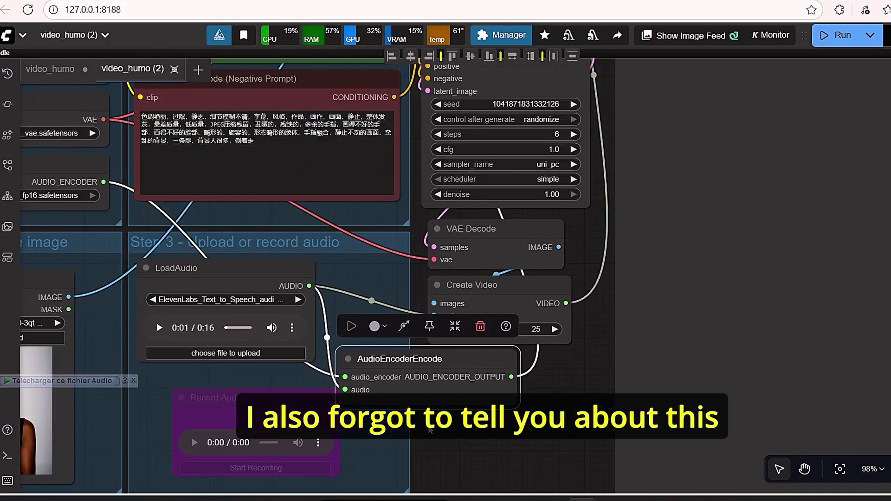
left_click(574, 393)
scroll(346, 312, "down", 3)
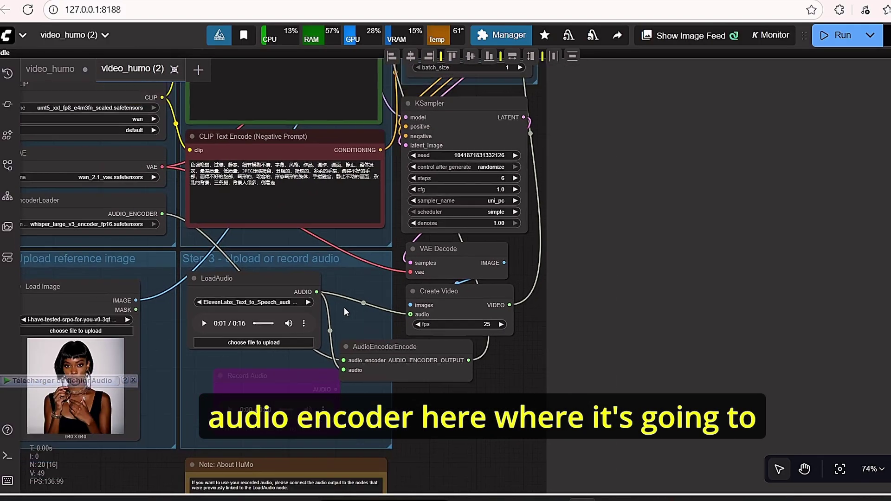
Check the audio encoder model chosen in AudioEncoderLoader and the audio file loaded in LoadAudio
scroll(190, 221, "up", 5)
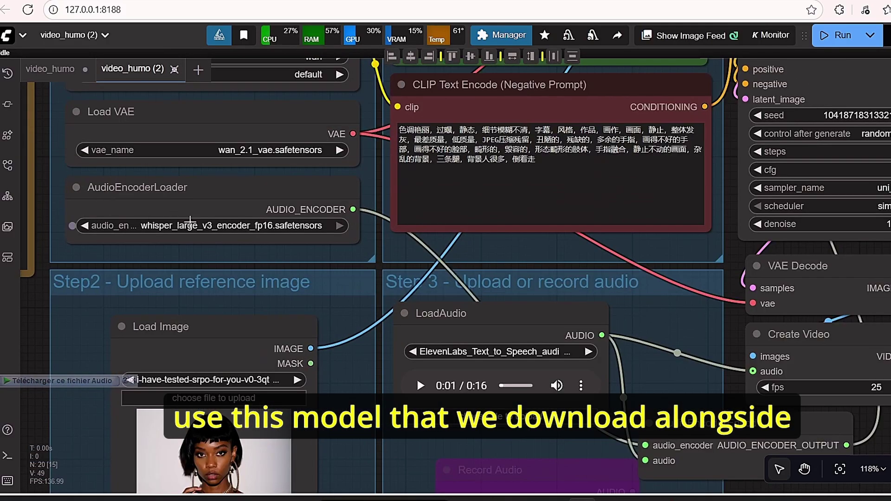
scroll(393, 291, "down", 3)
scroll(392, 311, "up", 3)
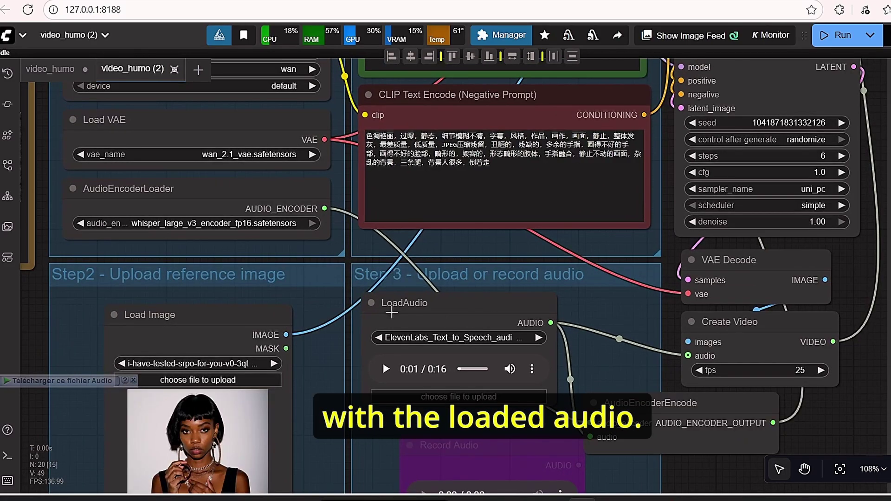
scroll(578, 294, "down", 4)
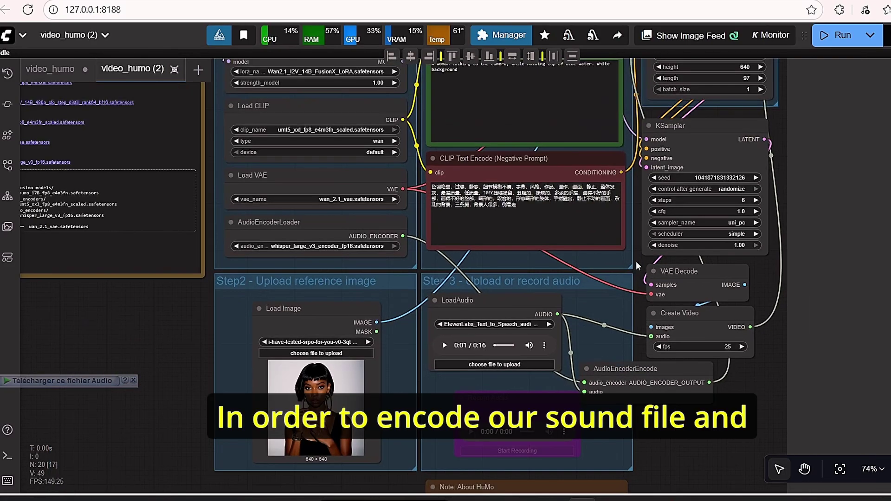
Inspect the inputs of the WanHuMoImageToVideo node, including audio_encoder_output and ref_image, and how they connect to the workflow
left_click_drag(636, 266, 420, 455)
scroll(413, 192, "up", 5)
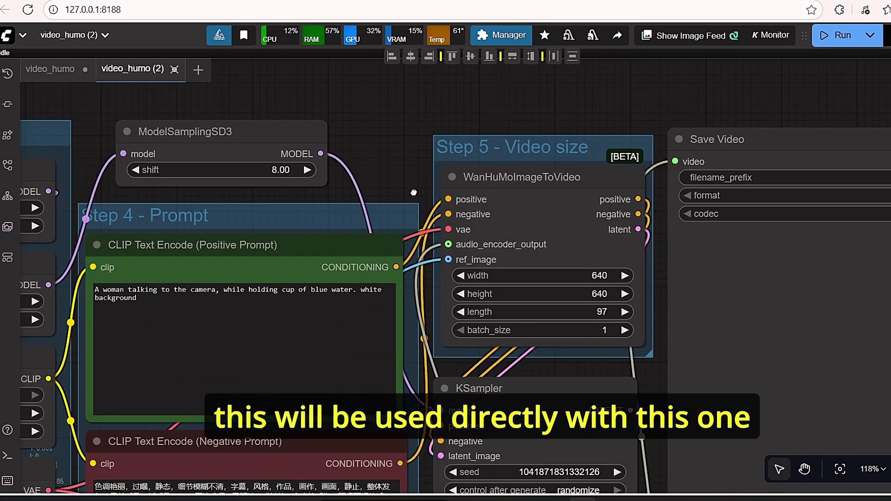
scroll(413, 192, "up", 3)
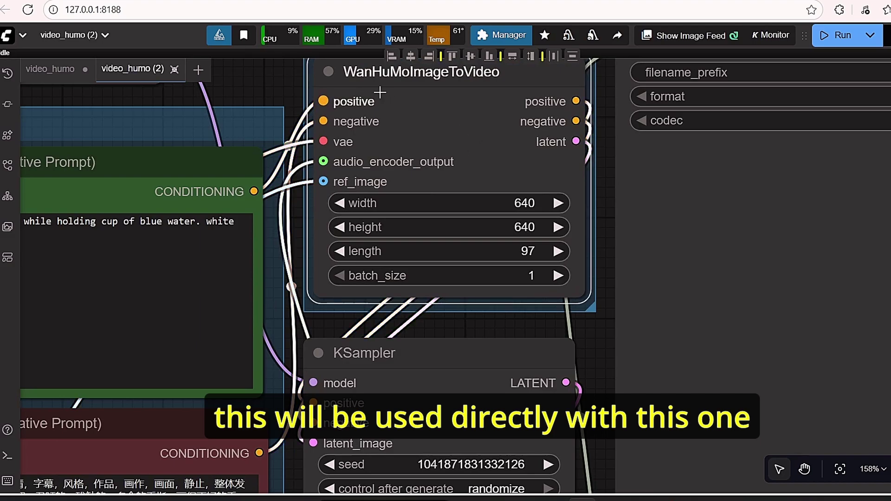
left_click_drag(441, 96, 421, 158)
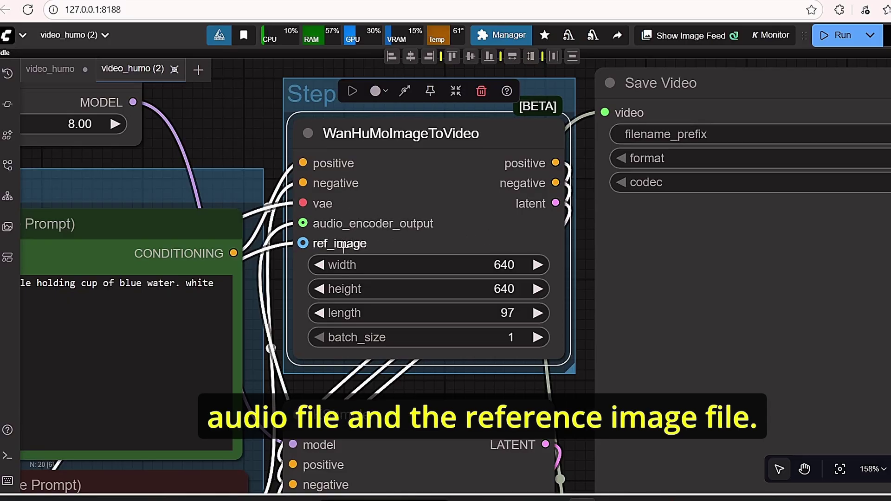
scroll(447, 253, "down", 4)
scroll(446, 253, "down", 3)
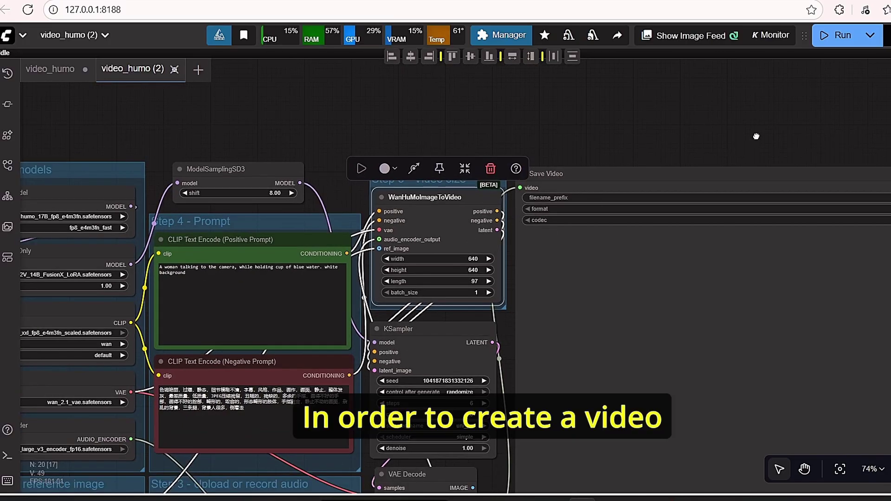
scroll(315, 296, "down", 4)
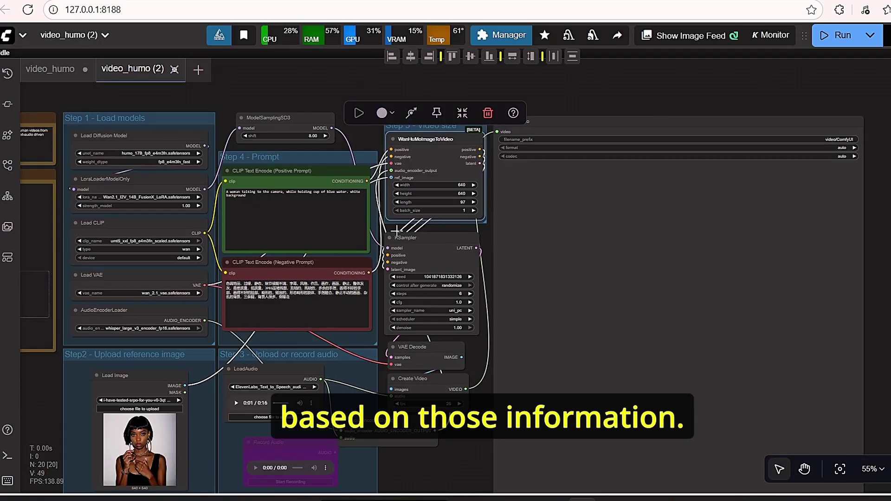
Bypass the Load Image node in the Step 2 group to leave the reference image out of the generation
scroll(395, 230, "up", 4)
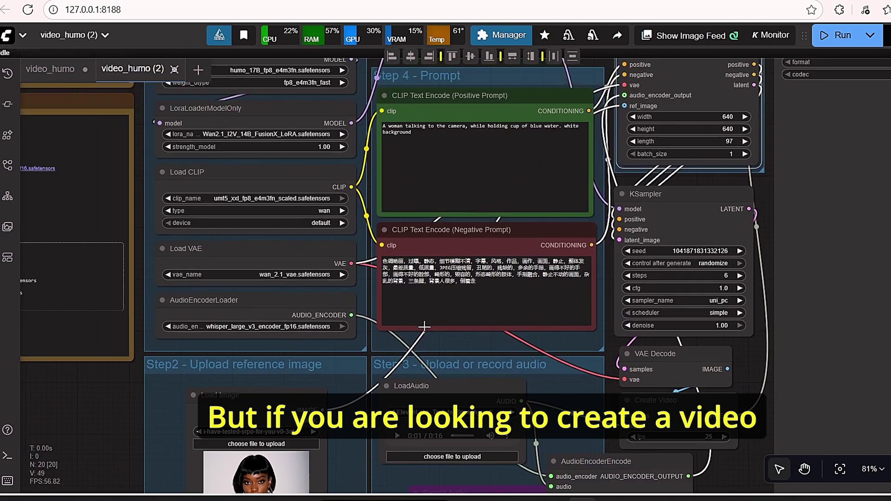
left_click_drag(117, 411, 153, 367)
scroll(185, 326, "down", 1)
left_click(606, 417)
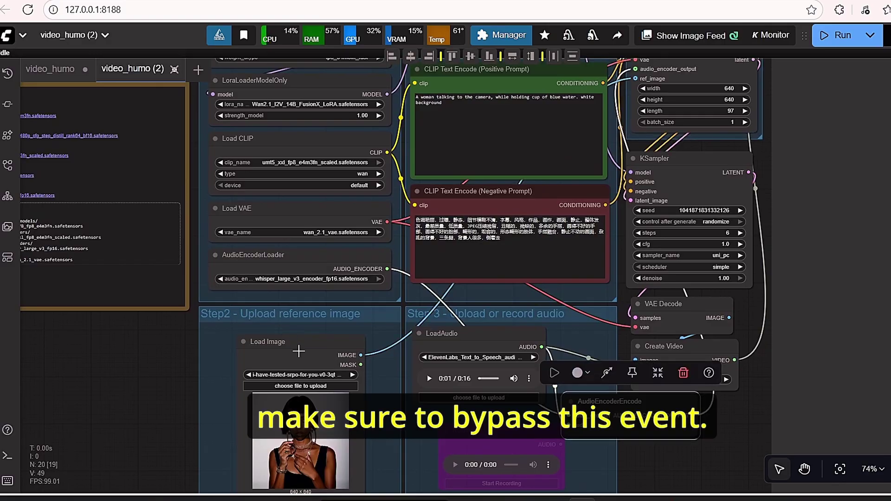
left_click(298, 351)
key("ctrl+b")
scroll(675, 440, "right", 1)
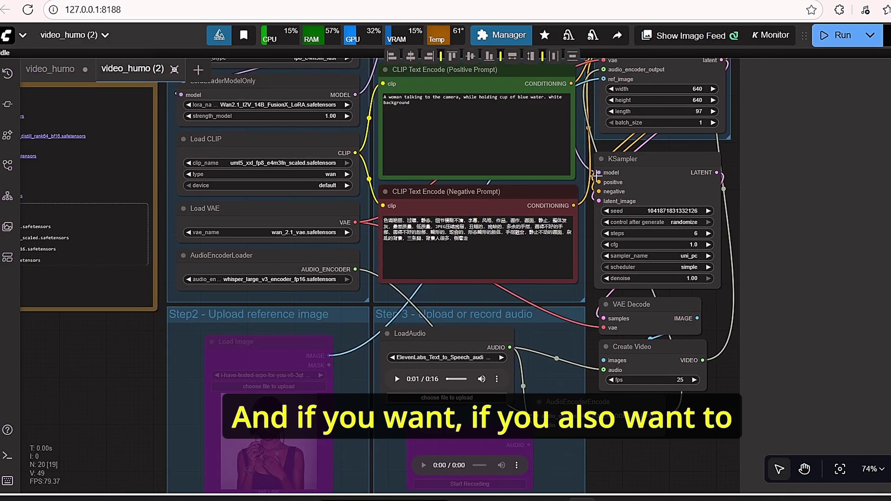
Disconnect the audio_encoder_output input of the WanHuMoImageToVideo node and place the cursor in the positive prompt text
left_click_drag(707, 153, 703, 241)
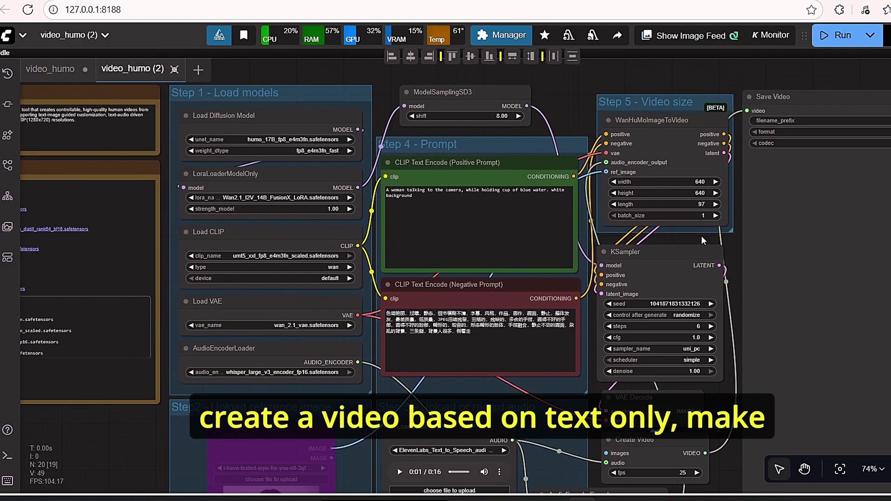
scroll(494, 200, "up", 4)
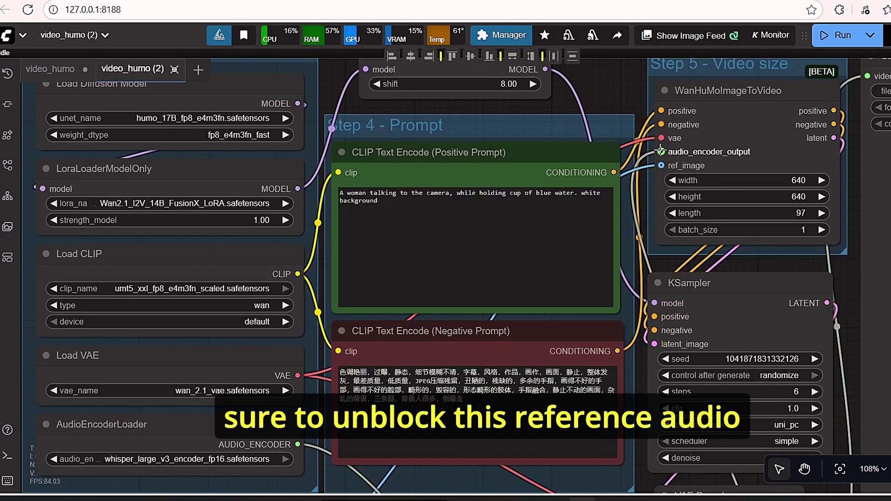
left_click_drag(646, 286, 771, 275)
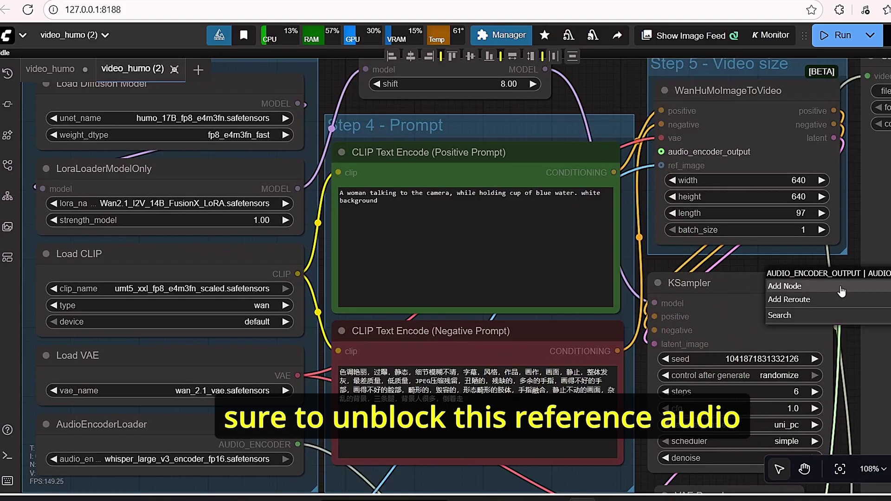
left_click(697, 262)
scroll(419, 215, "up", 5)
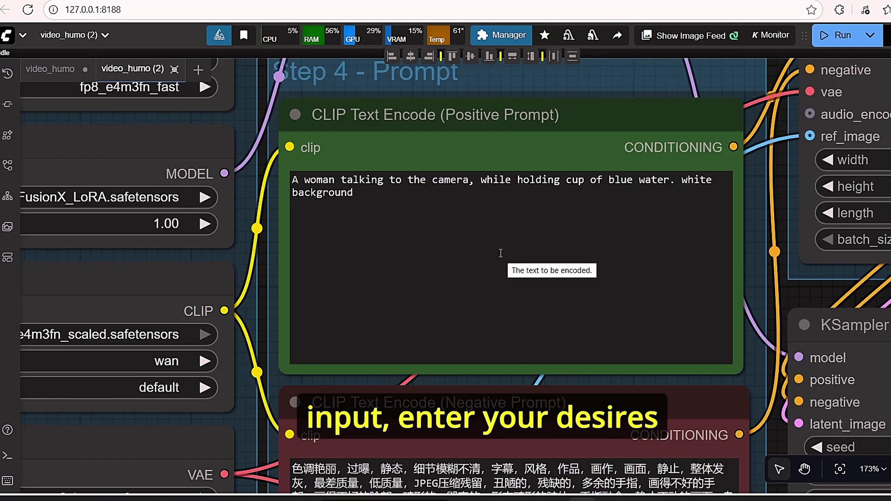
left_click(404, 221)
scroll(404, 221, "down", 7)
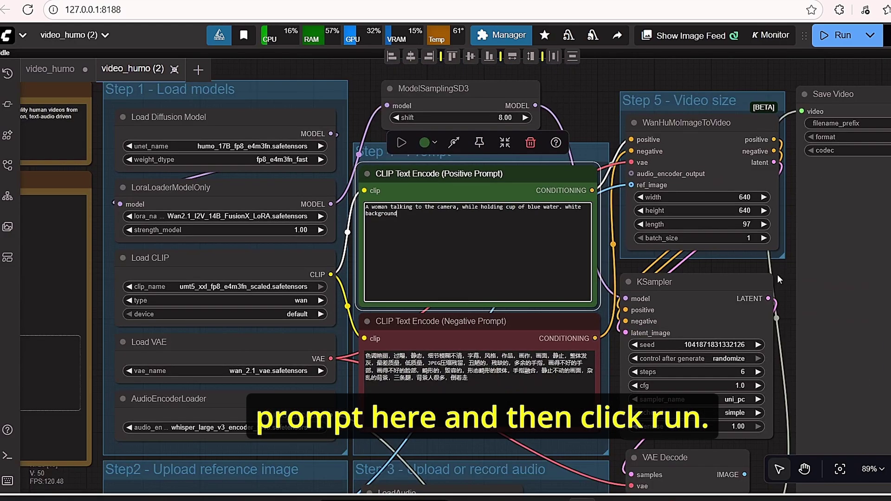
left_click(778, 274)
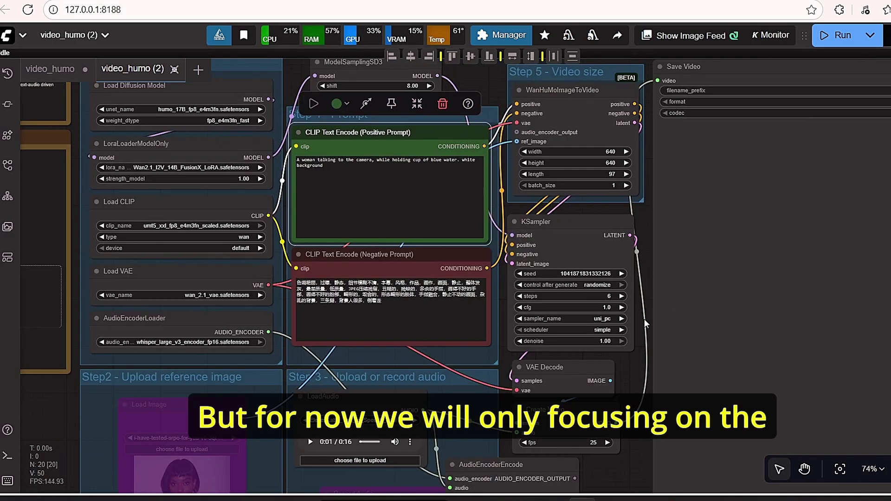
Re-enable the bypassed Load Image node and restore the AudioEncoderEncode connection to the WanHuMoImageToVideo node
left_click_drag(644, 319, 639, 268)
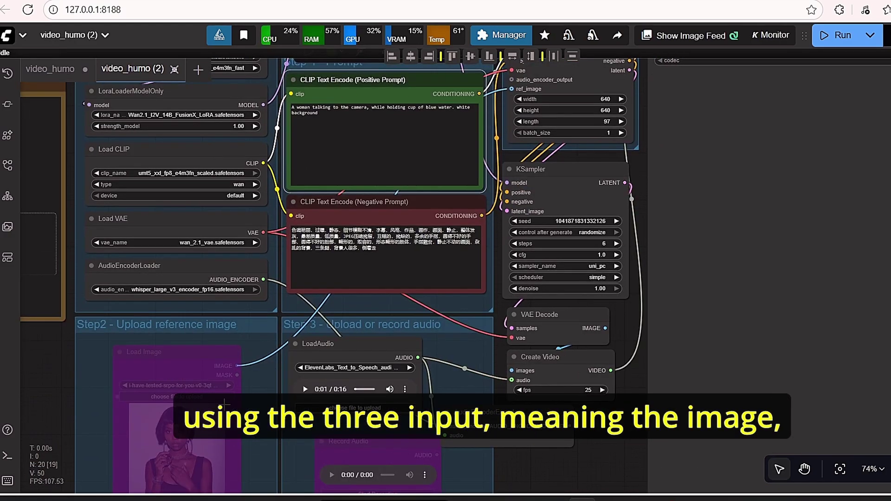
left_click(196, 369)
key("ctrl+b")
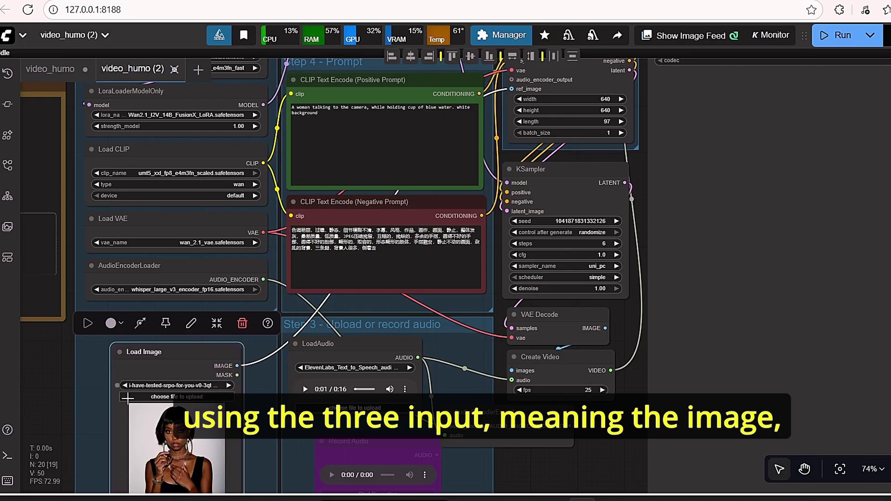
left_click(414, 100)
left_click_drag(569, 426, 573, 208)
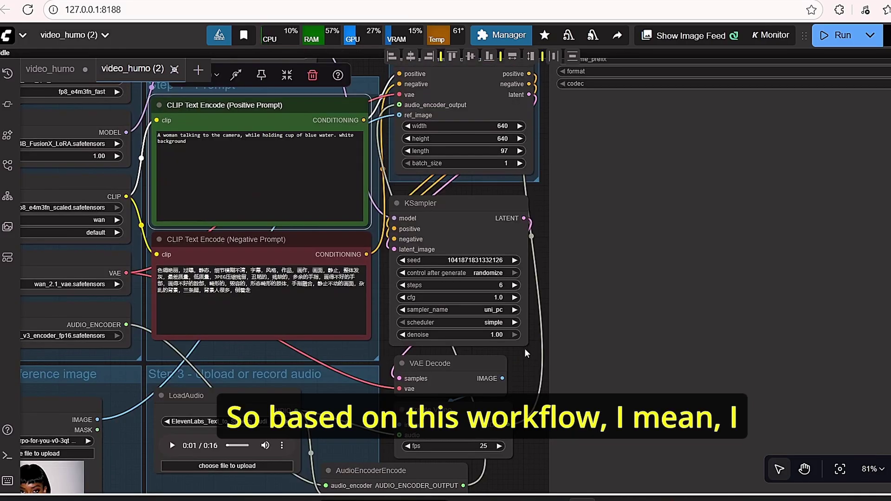
Compare the duration of the loaded speech audio with the video size and length settings of the workflow
scroll(525, 367, "down", 3)
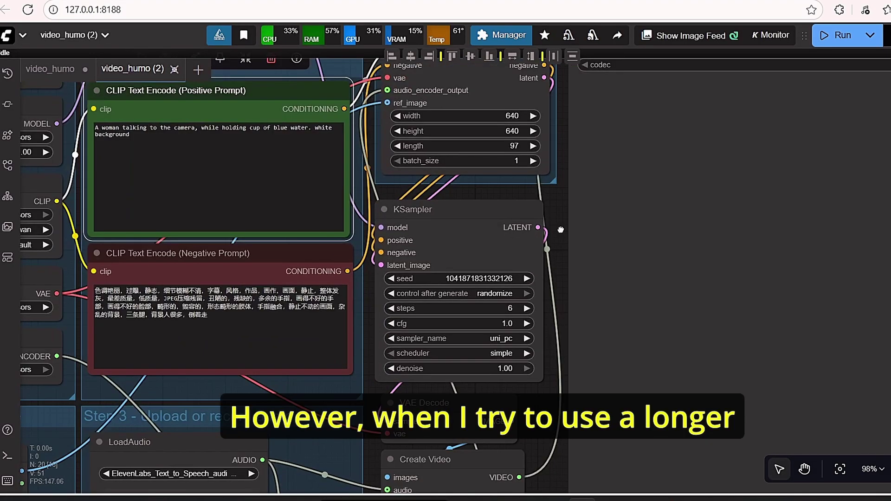
left_click_drag(559, 230, 531, 295)
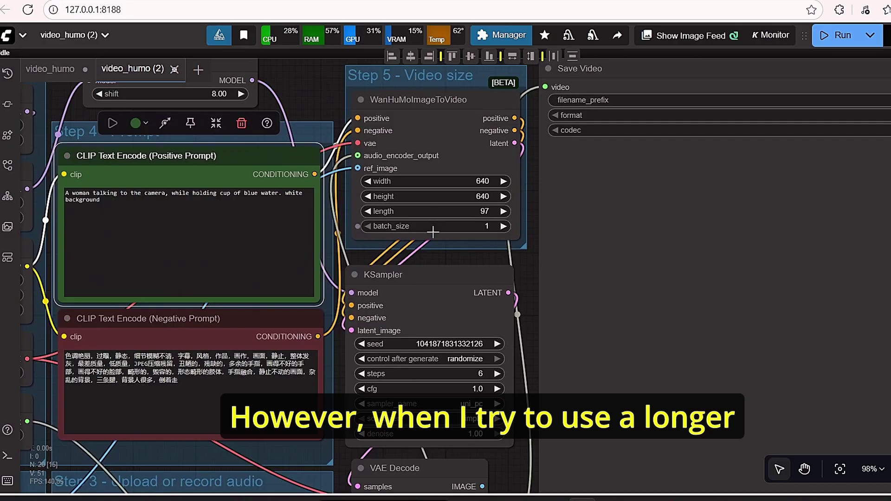
scroll(445, 247, "up", 4)
scroll(436, 263, "down", 5)
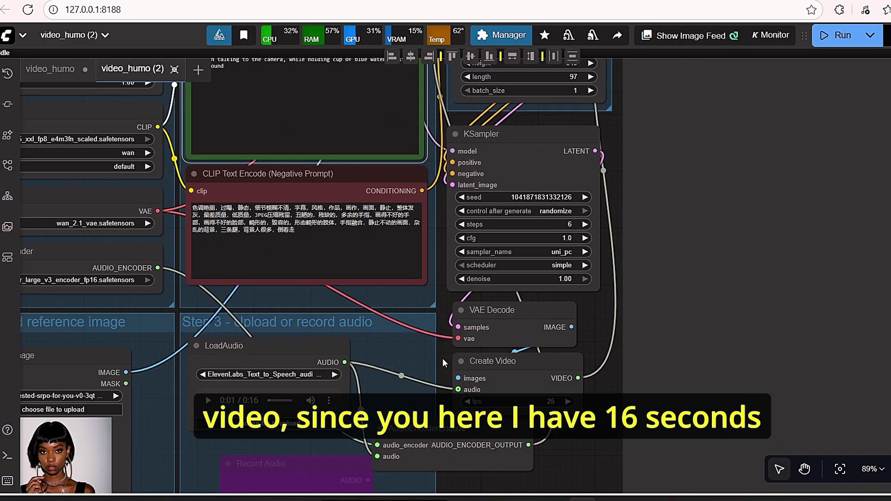
scroll(269, 374, "up", 3)
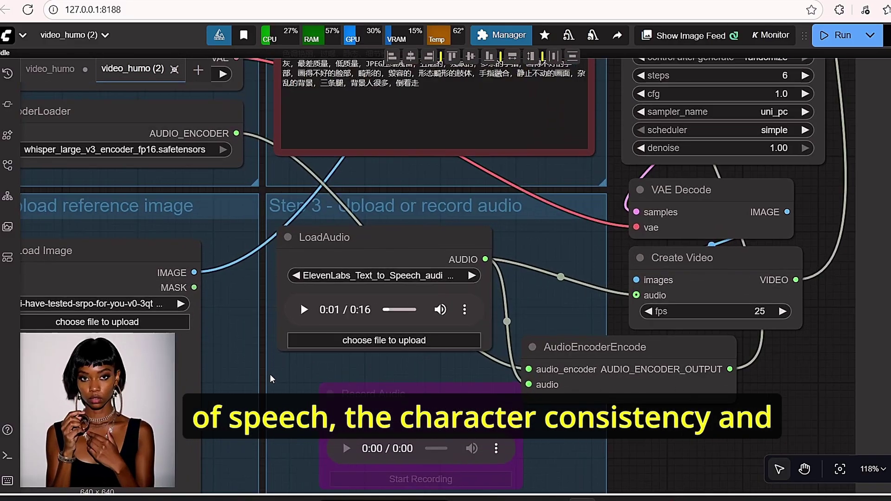
scroll(268, 355, "down", 4)
left_click_drag(501, 237, 474, 341)
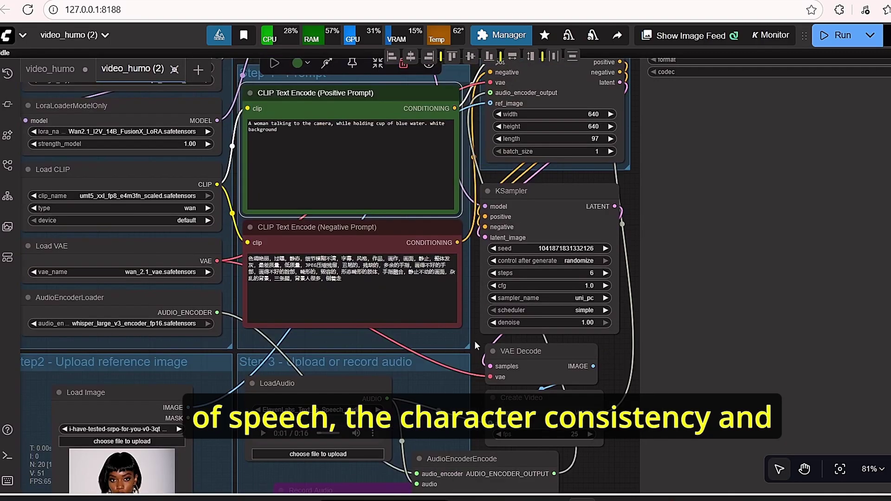
left_click_drag(467, 118, 459, 256)
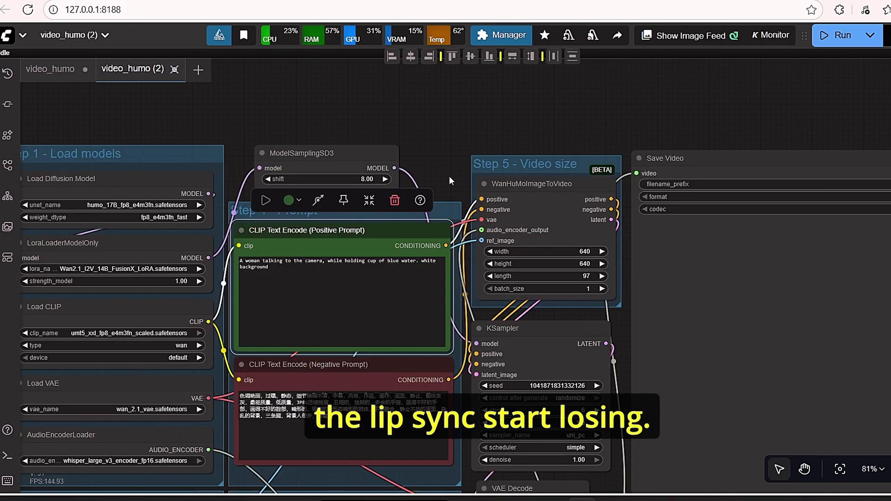
Select the WanHuMoImageToVideo node and examine its width, height and length values
scroll(446, 174, "up", 3)
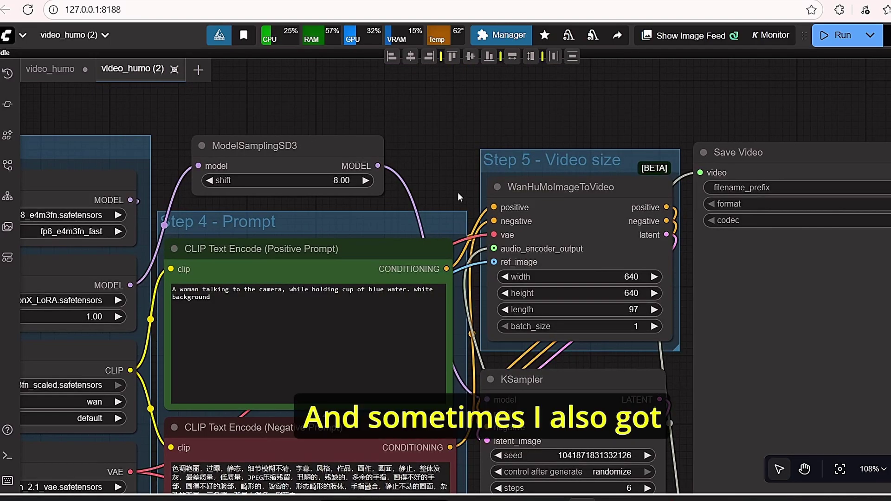
left_click_drag(458, 192, 434, 171)
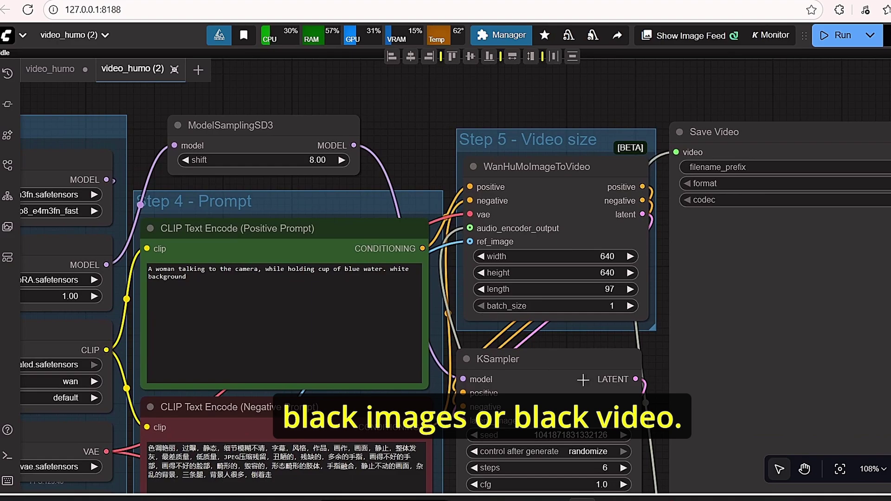
left_click_drag(650, 344, 628, 338)
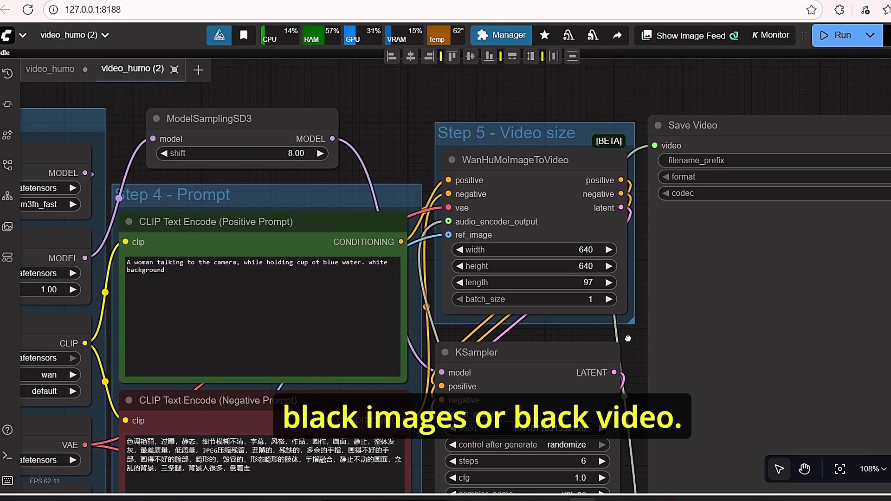
left_click(531, 192)
scroll(619, 341, "up", 4)
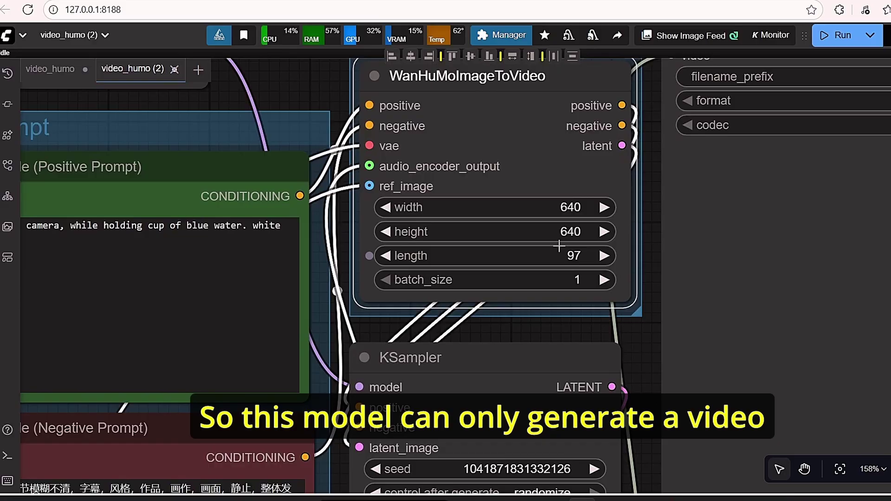
left_click(559, 246)
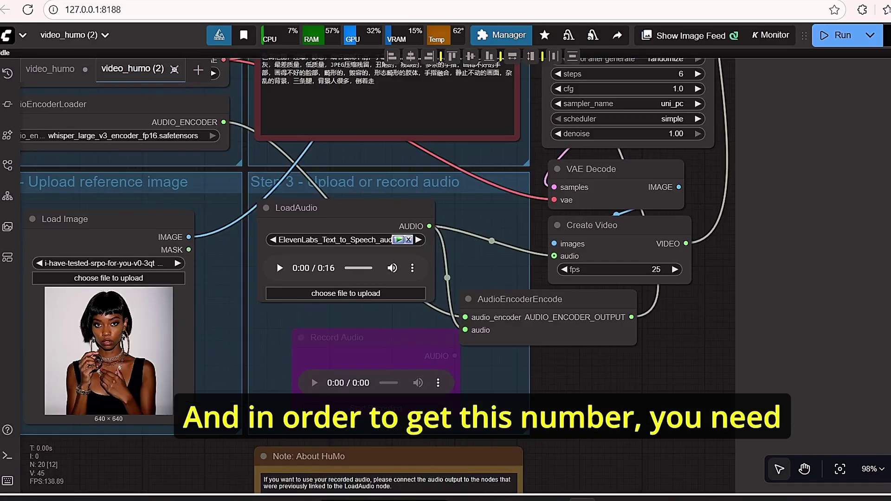
Move the About HuMo note aside and paste a note reading "(25frame *4sec)+5 = video length" below the Step 3 group
scroll(297, 457, "down", 1)
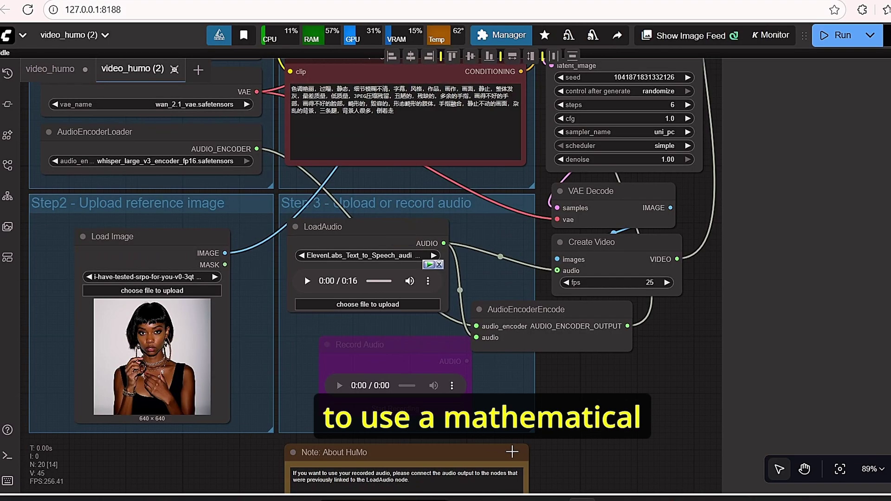
left_click_drag(297, 457, 295, 353)
left_click(451, 360)
key("ctrl+v")
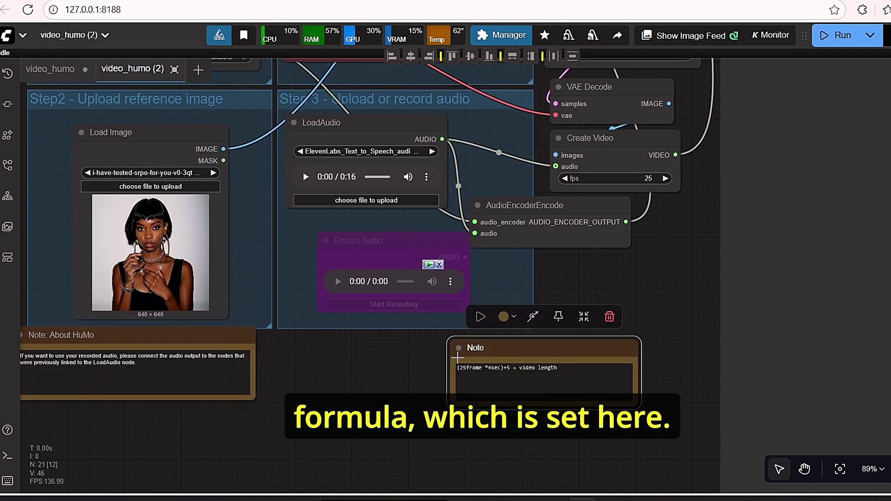
left_click_drag(504, 354, 458, 354)
scroll(392, 374, "up", 5)
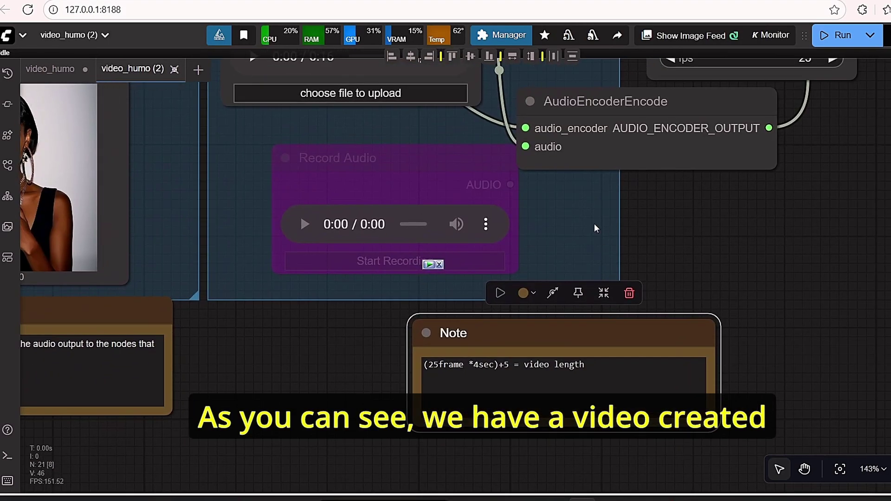
scroll(441, 368, "up", 6)
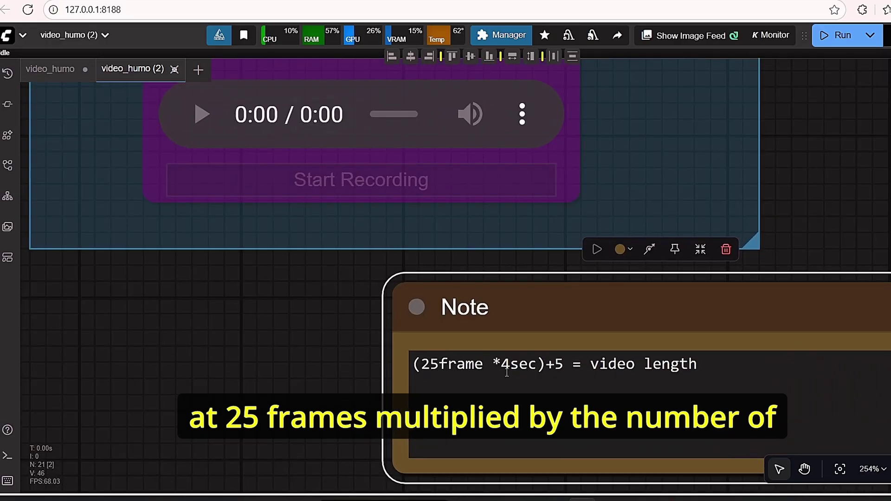
Compare the video length formula in the note with the audio duration and the WanHuMoImageToVideo length setting
scroll(507, 371, "down", 9)
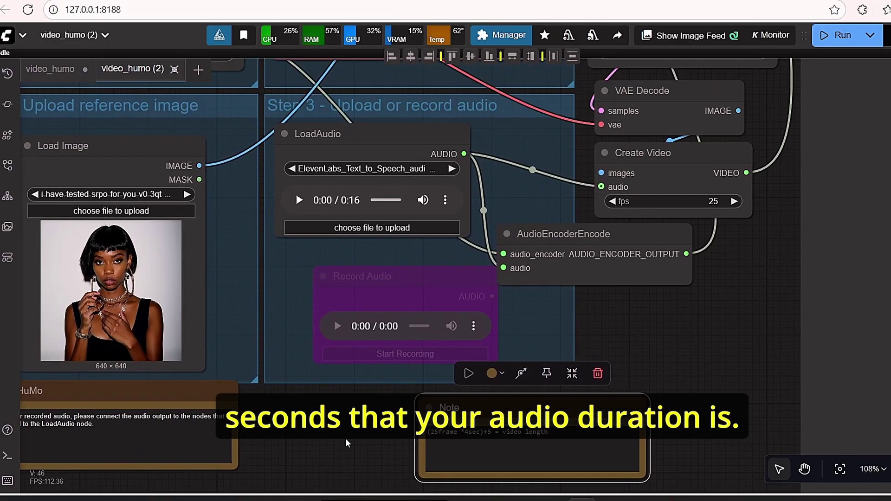
scroll(395, 390, "up", 6)
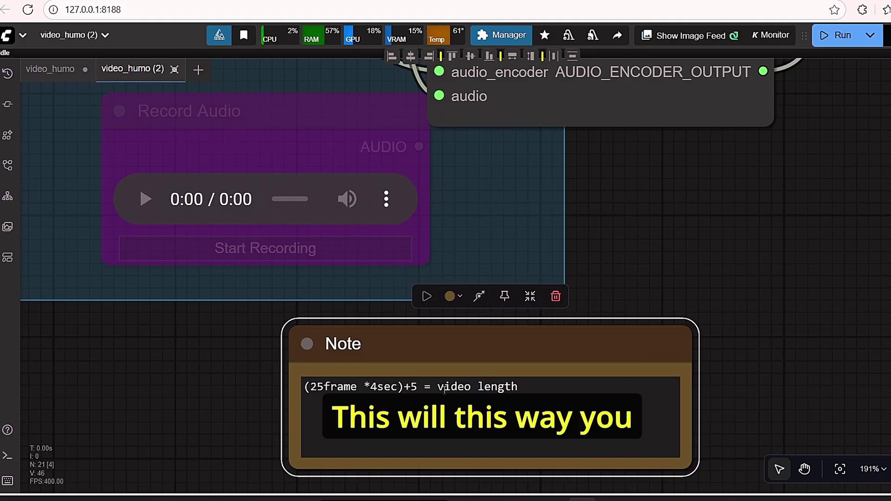
scroll(444, 389, "up", 2)
scroll(441, 389, "down", 10)
scroll(652, 301, "up", 6)
scroll(652, 302, "down", 4)
left_click_drag(613, 294, 519, 314)
scroll(518, 314, "up", 6)
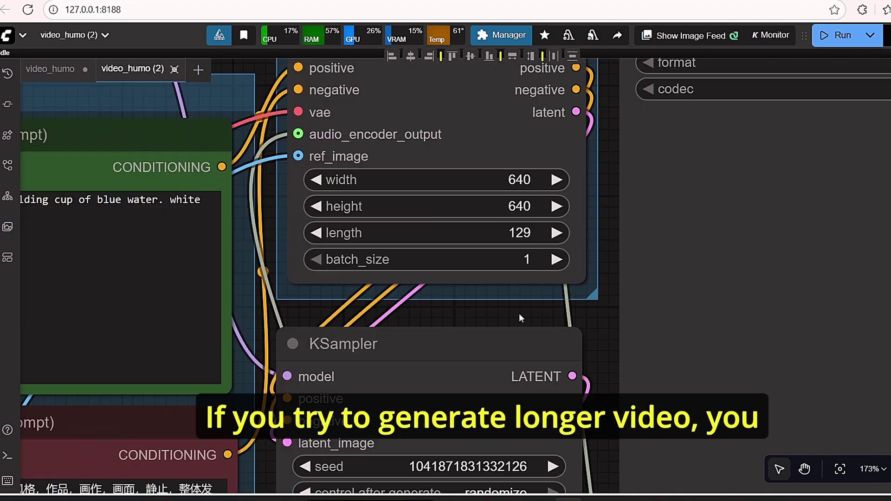
scroll(502, 324, "down", 4)
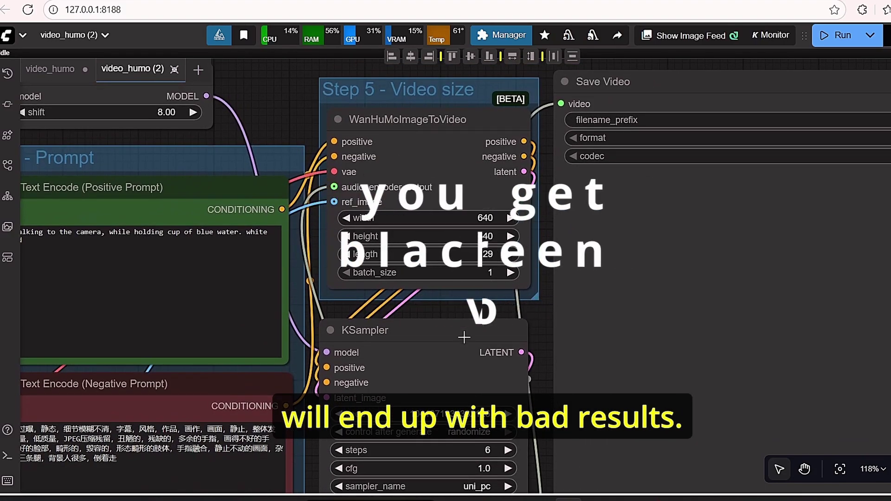
scroll(464, 338, "down", 5)
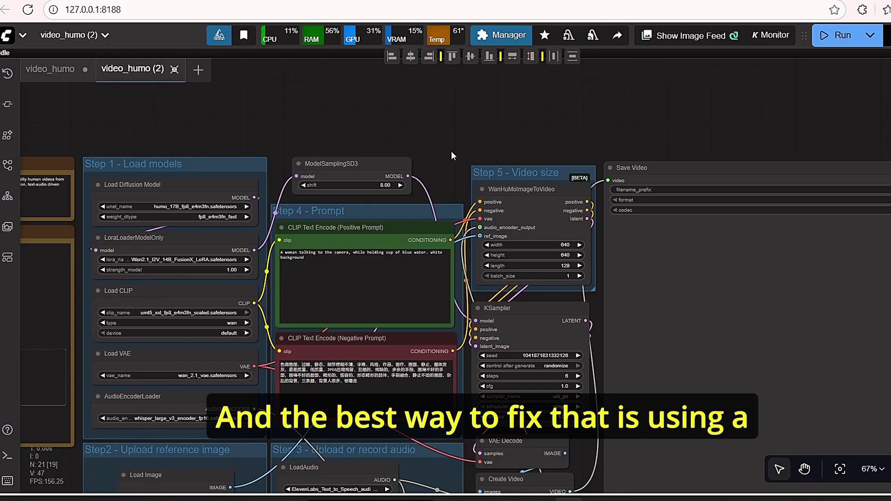
Switch to the custom video_humo workflow and look over its model, reference image, audio, prompt and sampler groups
scroll(469, 151, "down", 2)
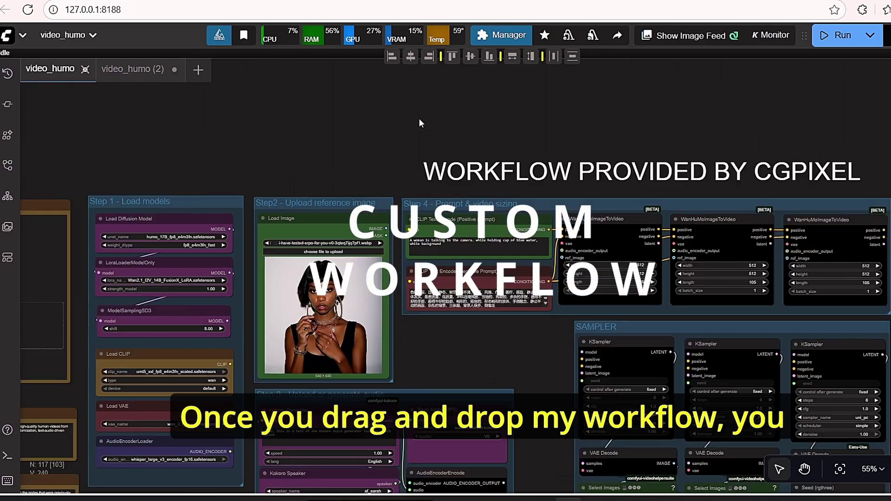
scroll(419, 120, "down", 1)
left_click_drag(370, 129, 379, 98)
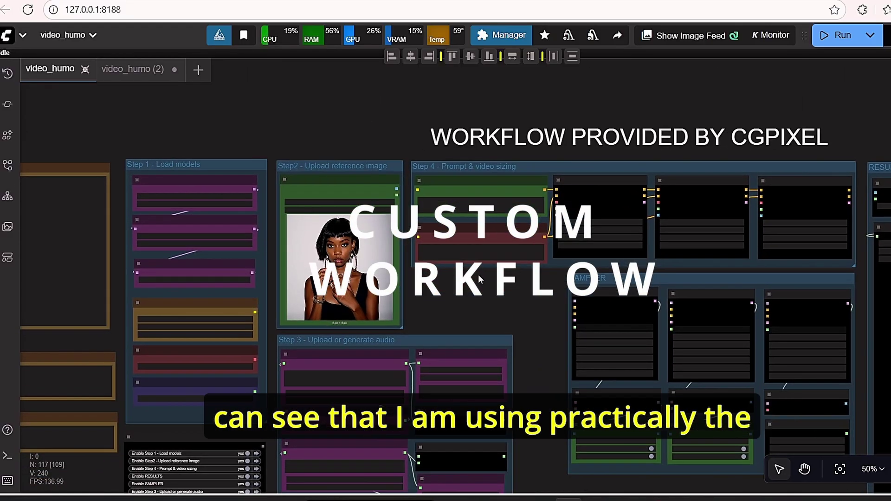
left_click_drag(514, 304, 582, 239)
scroll(539, 264, "up", 2)
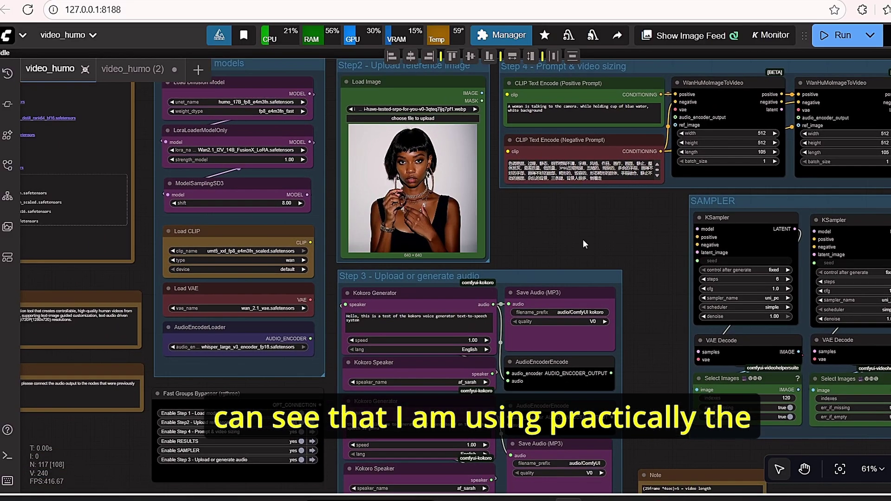
scroll(583, 240, "down", 2)
scroll(581, 240, "up", 3)
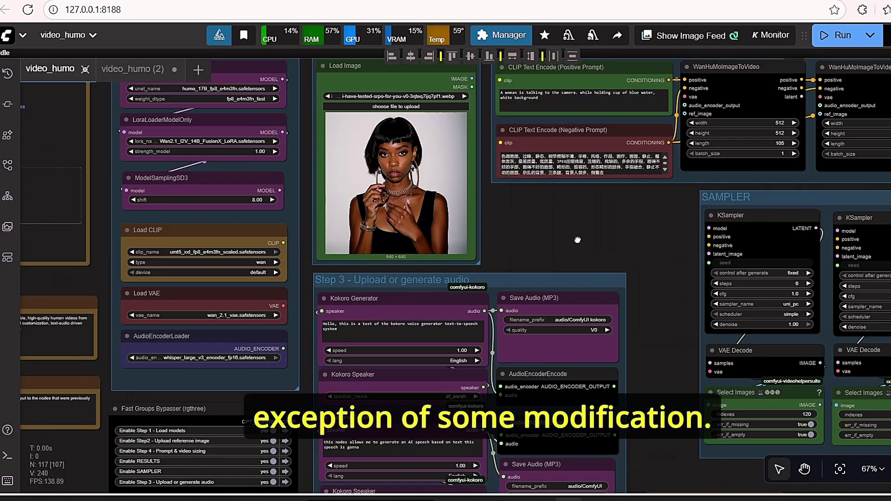
left_click_drag(504, 280, 586, 223)
left_click_drag(660, 180, 648, 122)
scroll(349, 176, "up", 4)
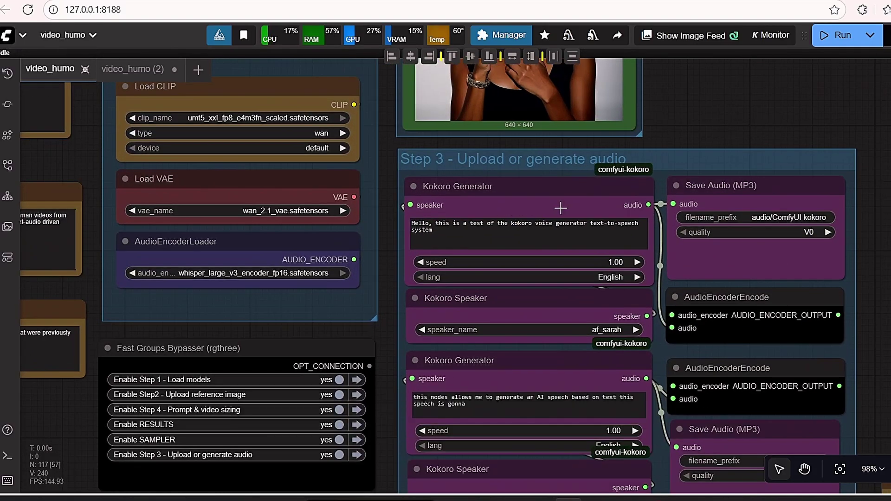
Read the first Kokoro Generator's text and browse the voices offered by its Kokoro Speaker node, keeping af_sarah
scroll(560, 209, "up", 5)
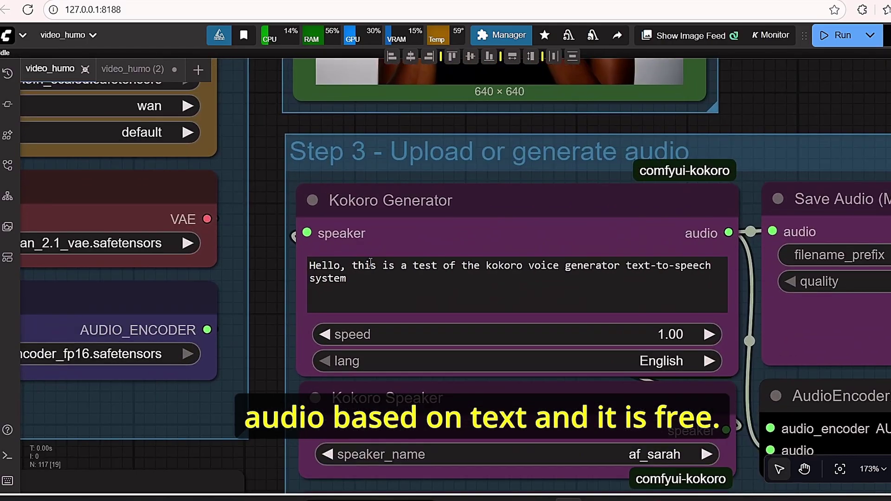
scroll(370, 262, "down", 4)
left_click_drag(343, 368, 277, 236)
scroll(278, 237, "up", 3)
left_click(499, 252)
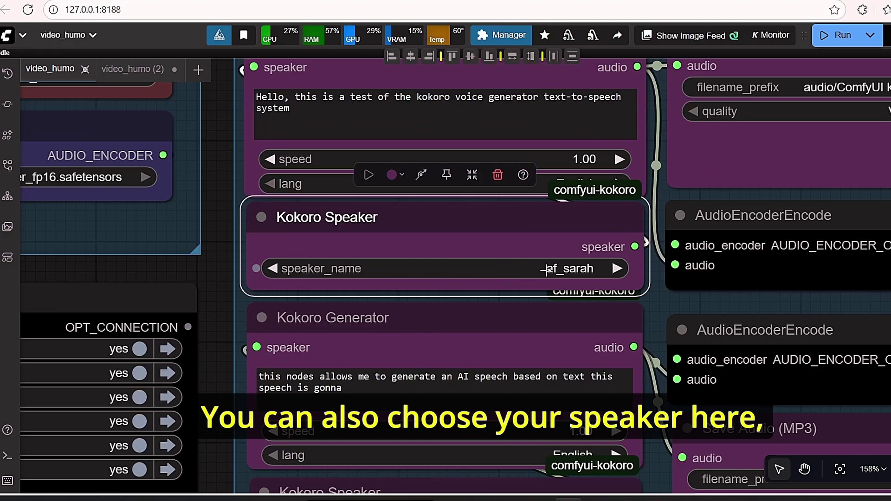
left_click(587, 273)
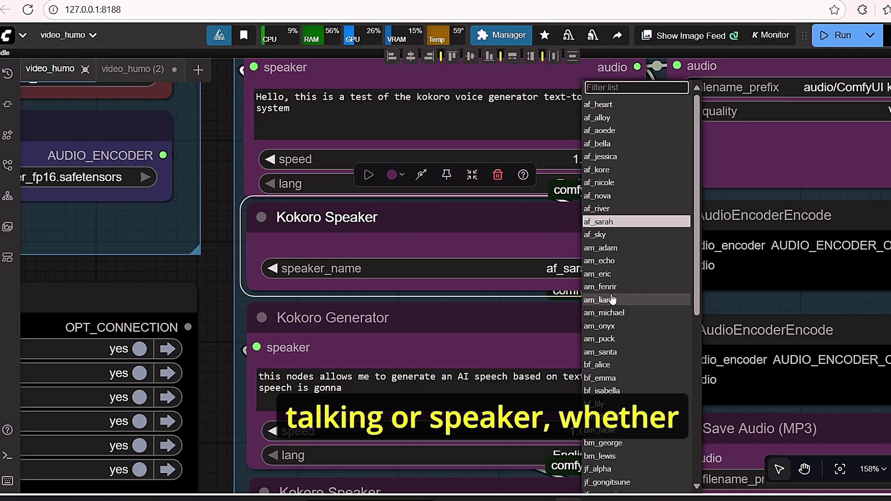
scroll(610, 294, "down", 3)
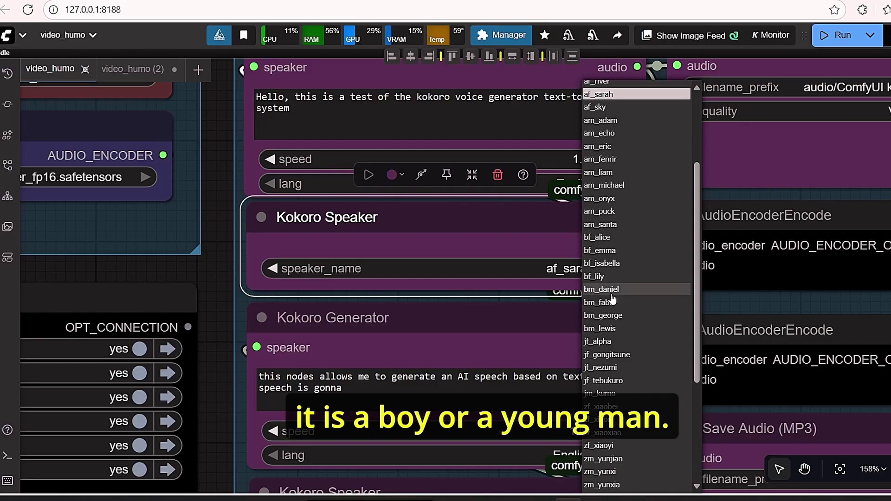
left_click(224, 227)
scroll(240, 240, "down", 3)
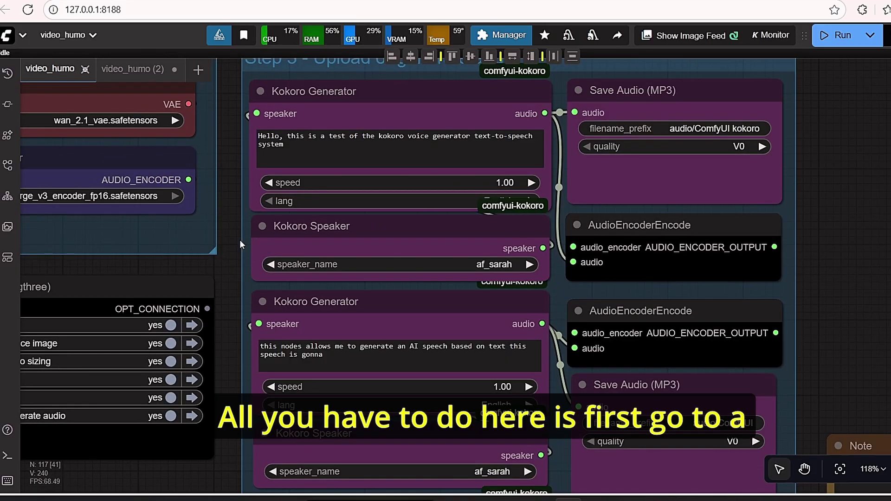
Search the Custom Nodes Manager for "kokoro", check the comfyui-kokoro entry, and return to the workflow
left_click(509, 40)
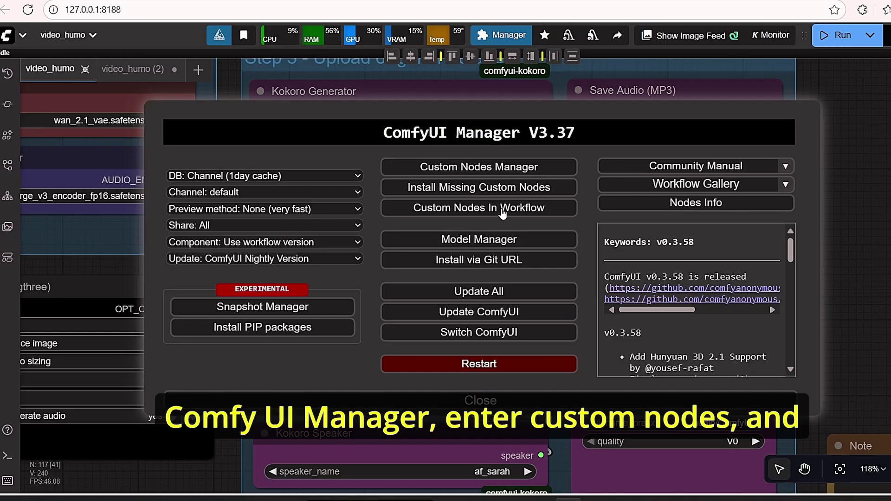
left_click(514, 167)
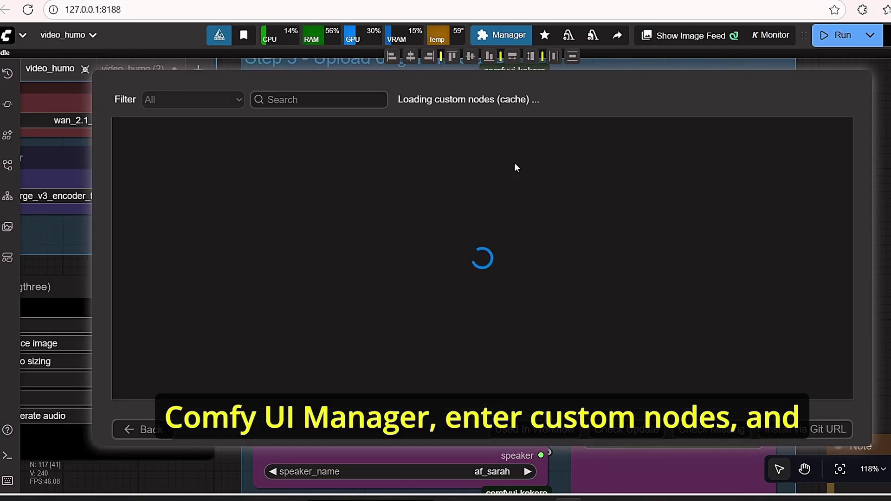
left_click(319, 103)
type("kokoro")
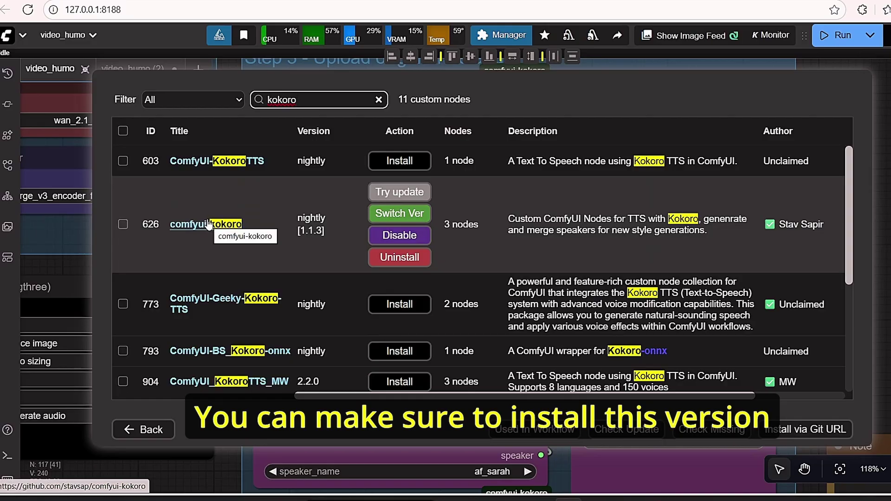
mouse_move(795, 227)
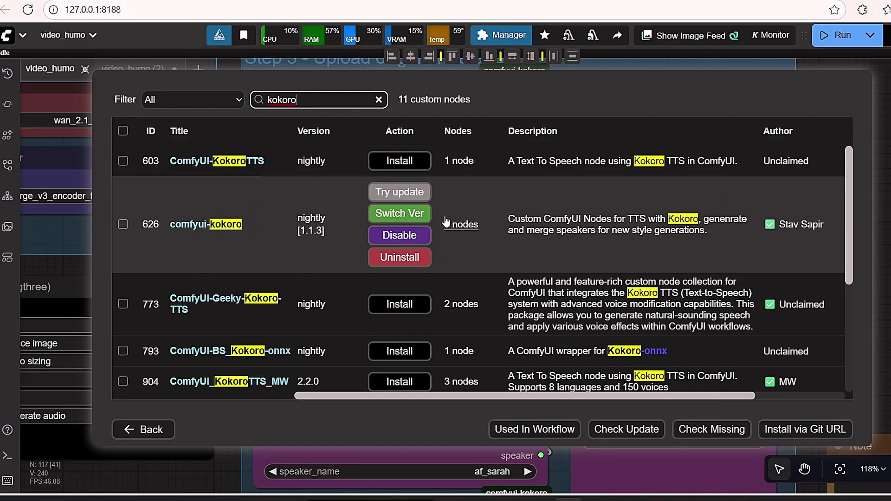
left_click(159, 429)
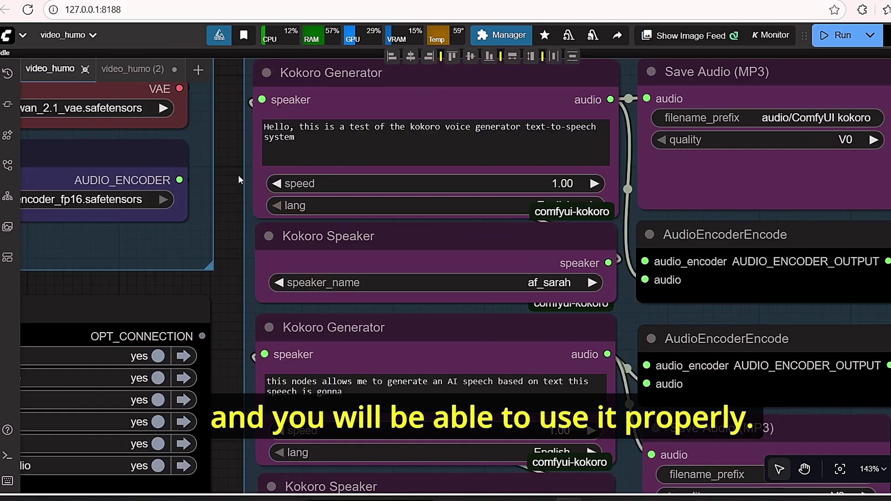
Examine the speaker name of the first Kokoro Speaker and the text, speed and language of the first Kokoro Generator
scroll(238, 255, "up", 2)
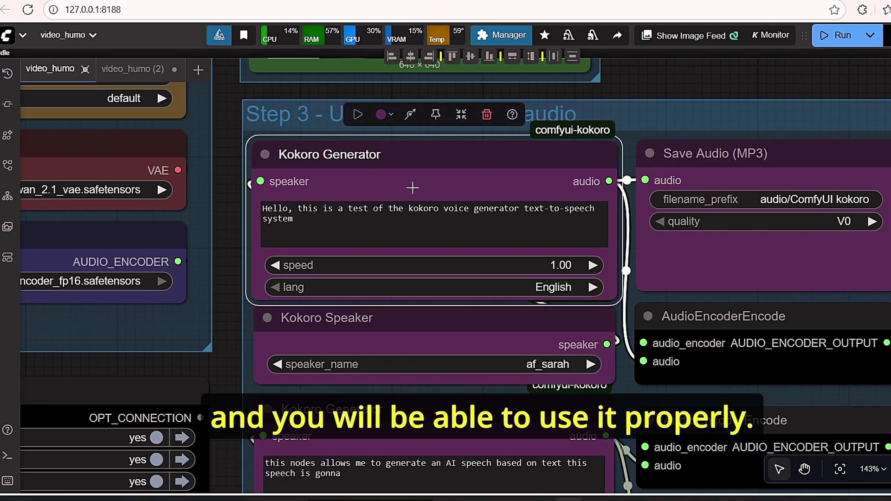
scroll(412, 188, "down", 3)
scroll(427, 302, "up", 3)
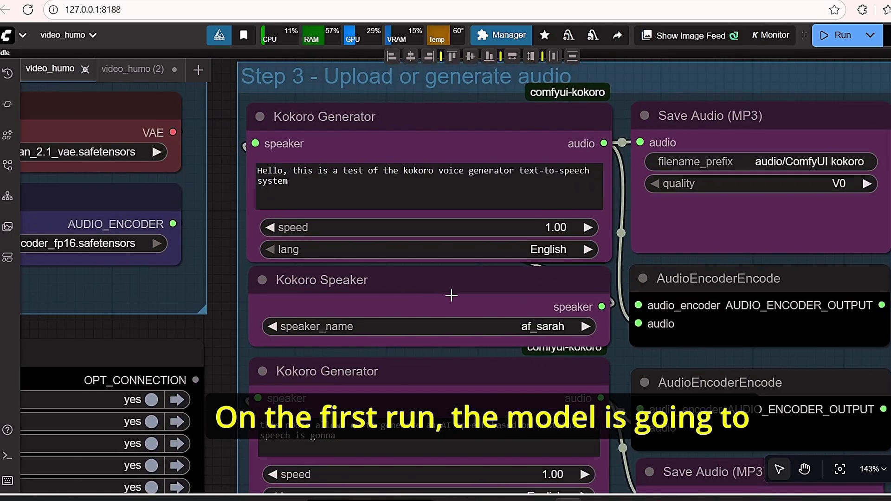
left_click(446, 297)
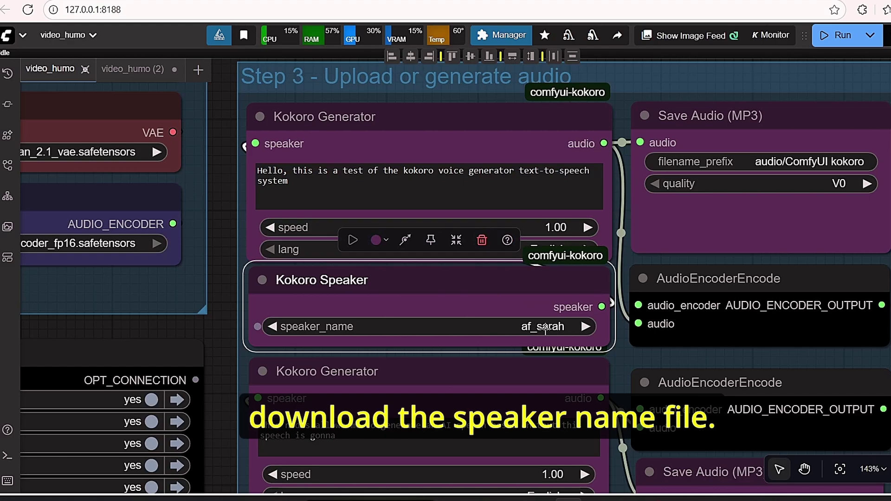
scroll(688, 355, "down", 4)
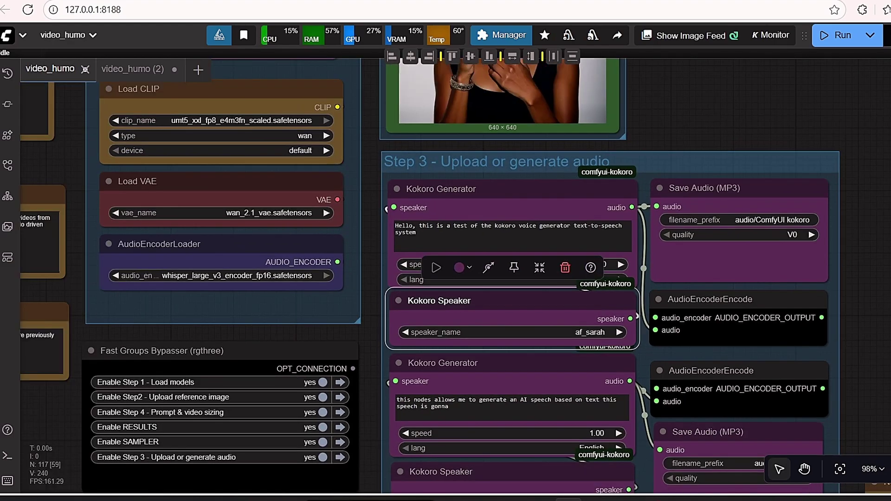
left_click(890, 258)
scroll(890, 258, "up", 3)
scroll(889, 259, "down", 2)
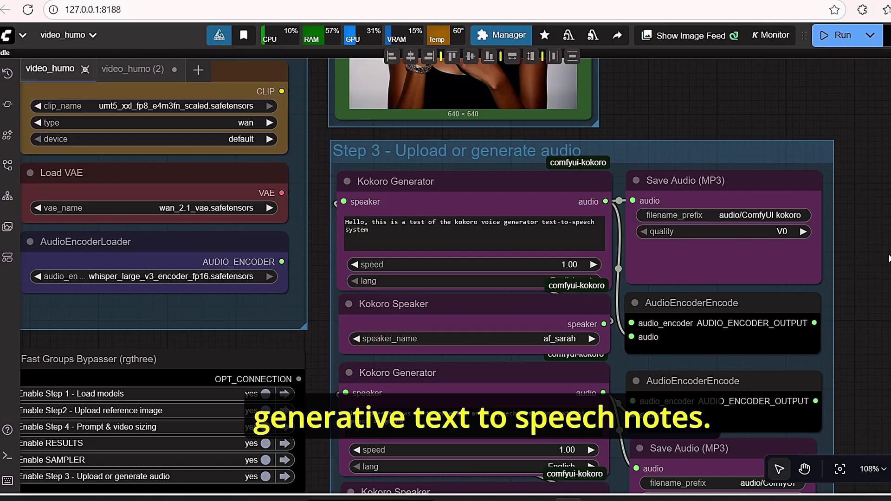
left_click_drag(882, 309, 809, 255)
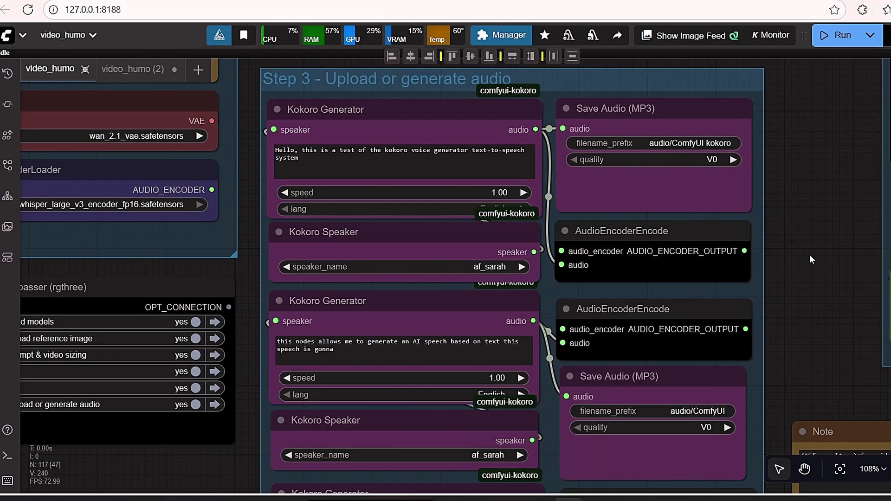
scroll(809, 254, "down", 2)
scroll(353, 179, "up", 4)
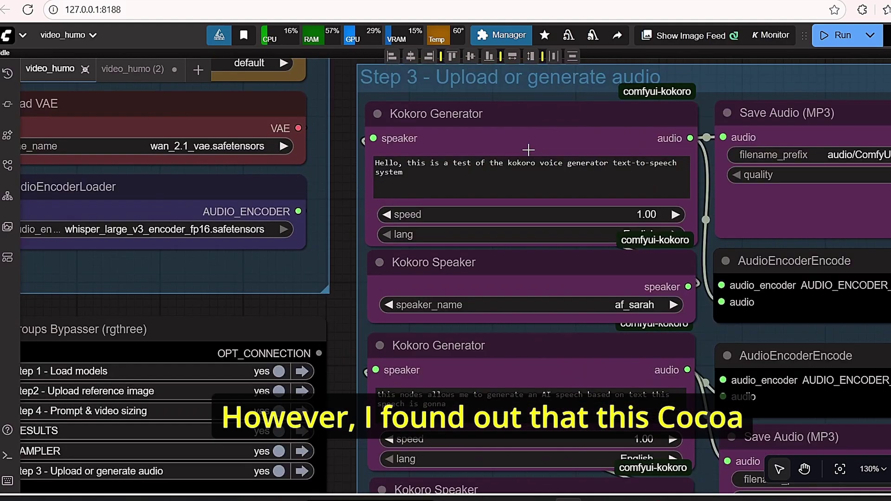
left_click(579, 182)
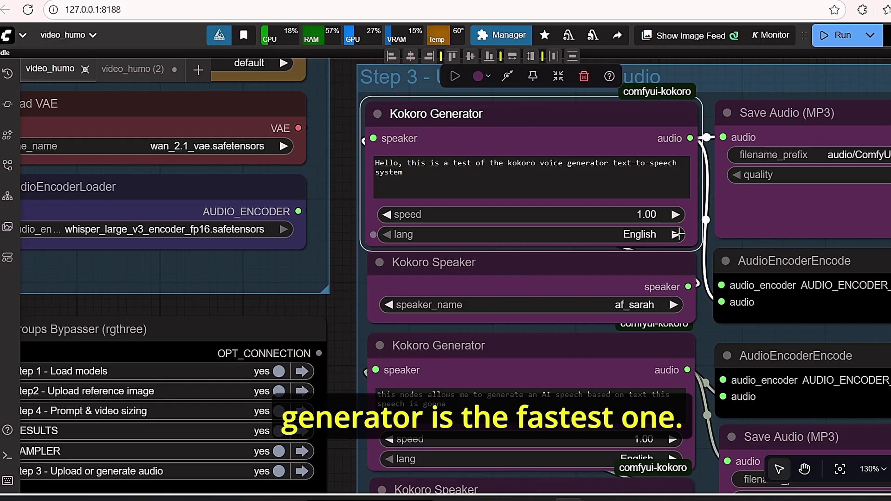
Review the Step 1 model loaders, the Step 2 reference image and the Step 4 prompts, ending at the Step 3 audio group
scroll(677, 234, "down", 5)
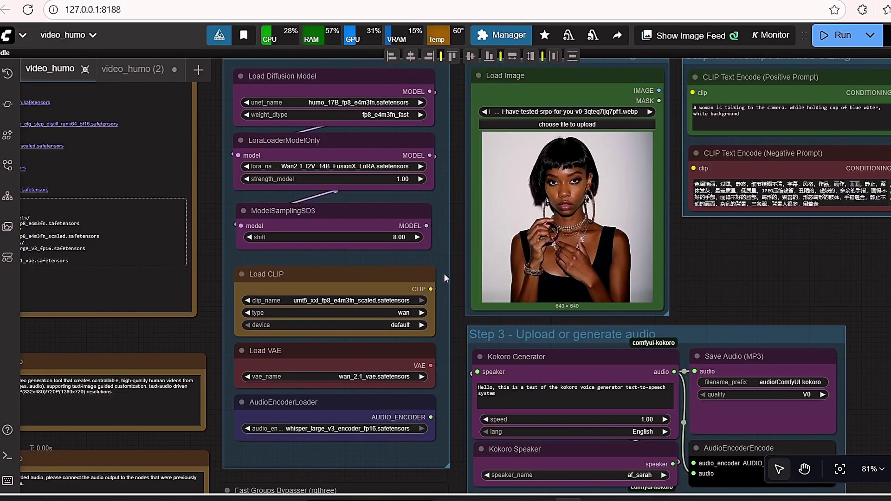
scroll(443, 273, "down", 1)
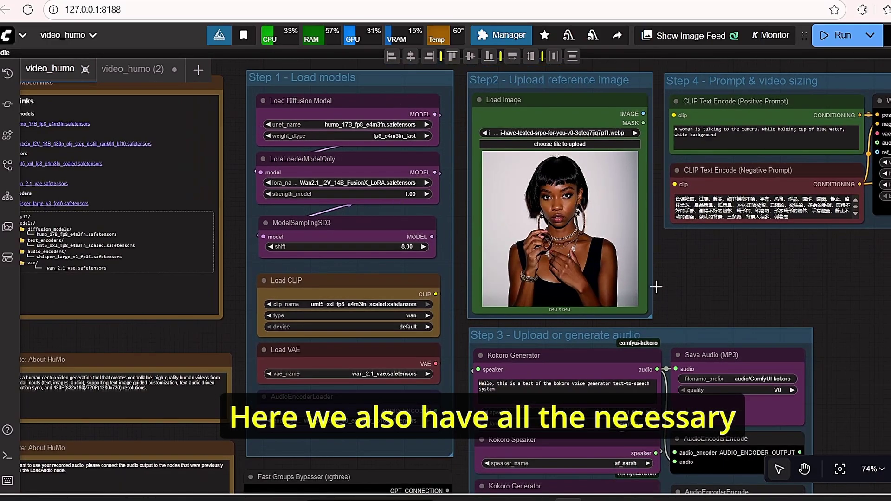
left_click_drag(742, 302, 524, 193)
scroll(706, 297, "down", 2)
scroll(435, 306, "up", 3)
scroll(509, 192, "down", 1)
left_click_drag(626, 290, 652, 169)
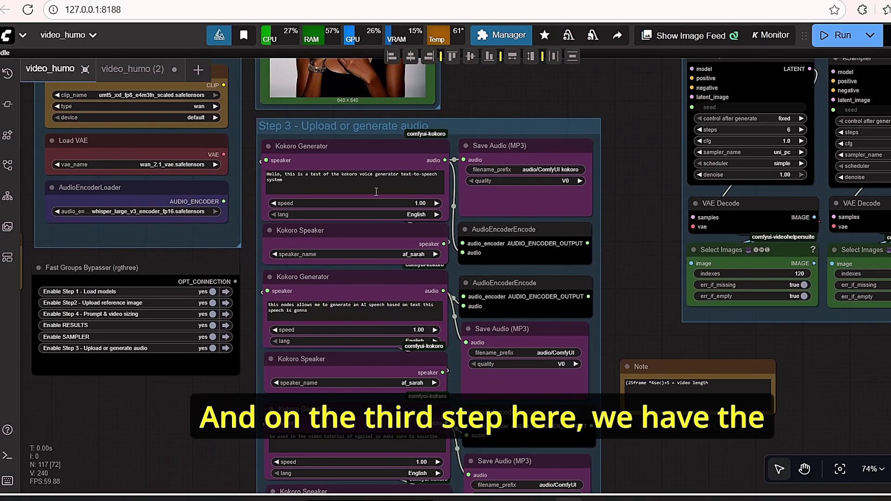
Examine how the speech text is divided among the Kokoro Generator nodes and their AudioEncoderEncode nodes in the Step 3 group
scroll(376, 191, "up", 3)
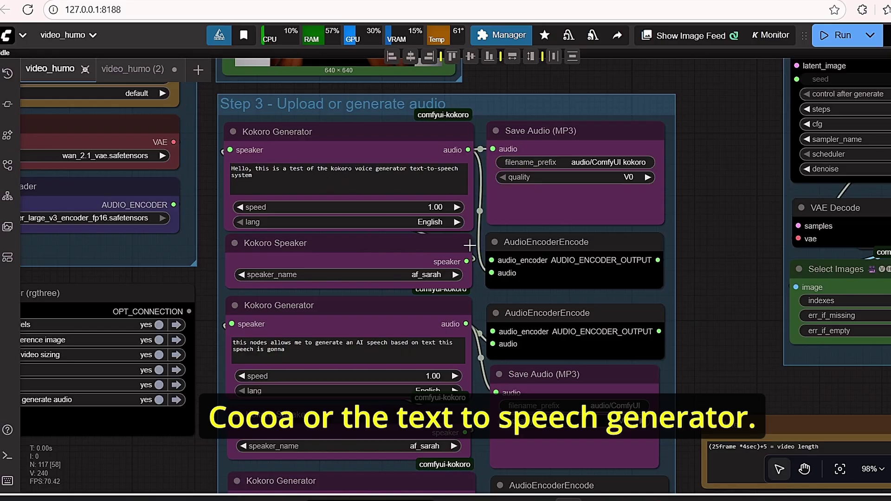
scroll(470, 245, "up", 2)
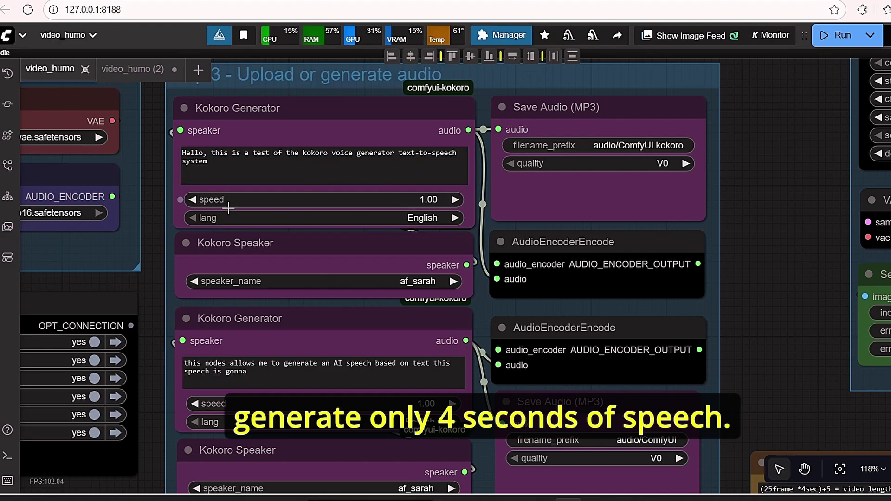
scroll(229, 209, "down", 2)
scroll(603, 243, "down", 2)
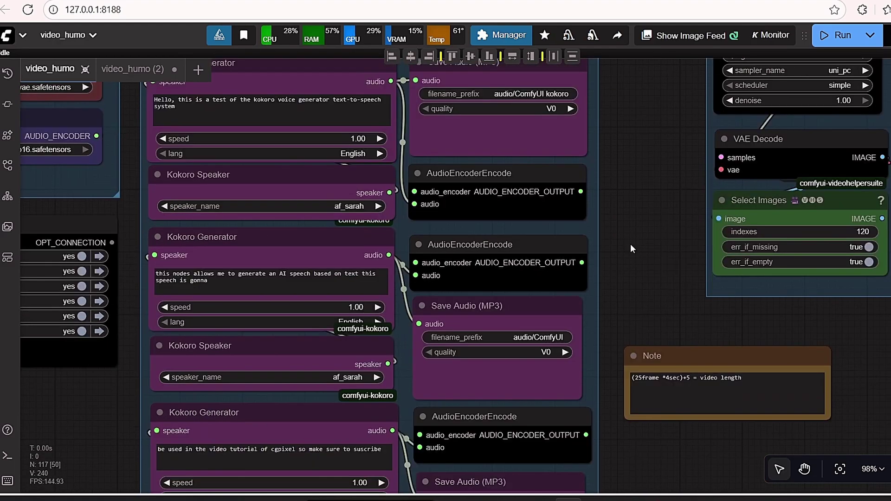
left_click_drag(637, 232, 690, 258)
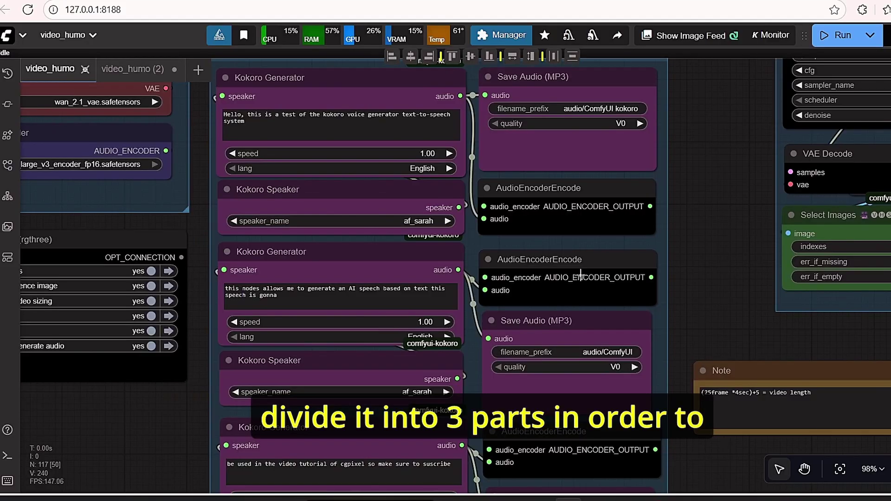
Bypass every group except Step 3 in the Fast Groups Bypasser and run the workflow to generate only the speech audio
left_click_drag(149, 406, 384, 383)
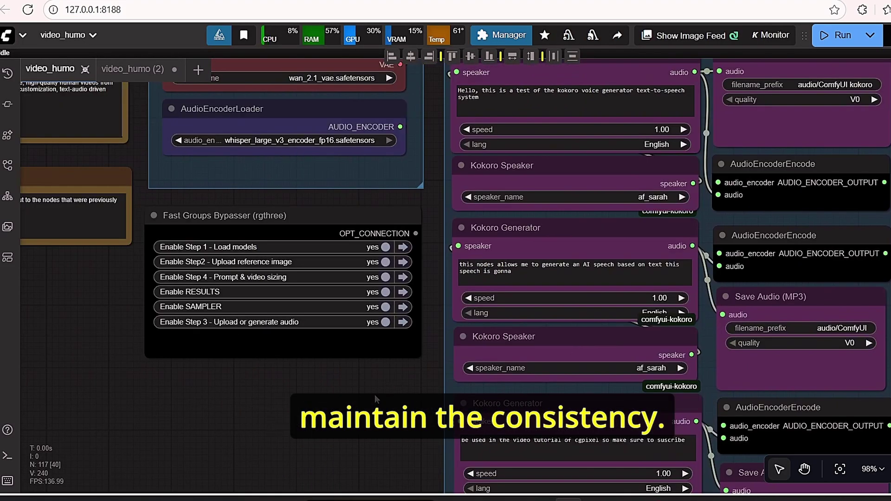
scroll(375, 312, "up", 2)
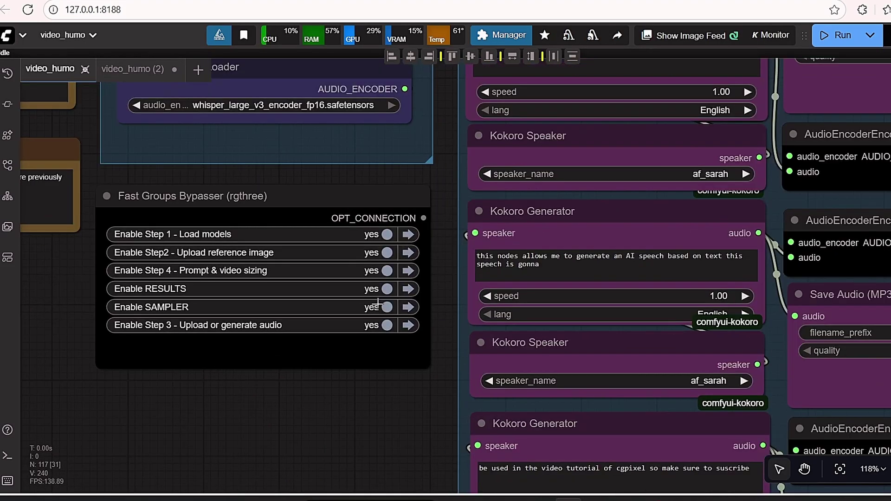
left_click(380, 290)
left_click(385, 271)
left_click(386, 253)
left_click(386, 234)
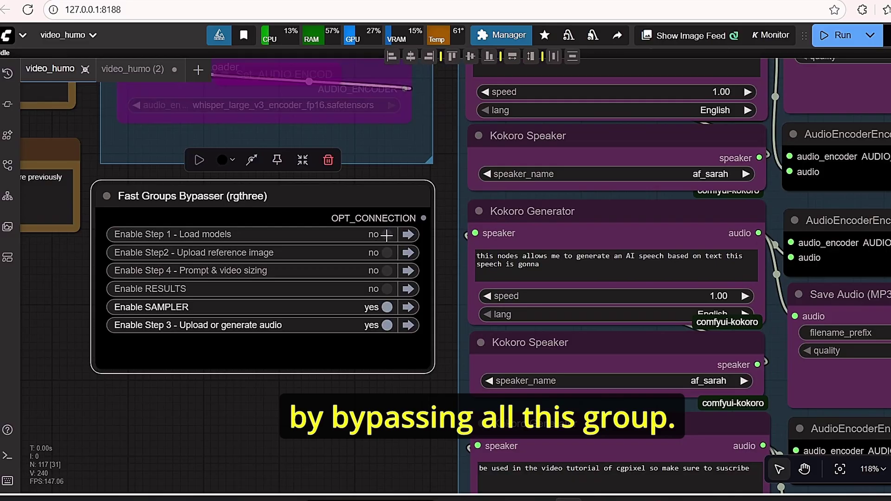
scroll(382, 334, "down", 1)
left_click(387, 310)
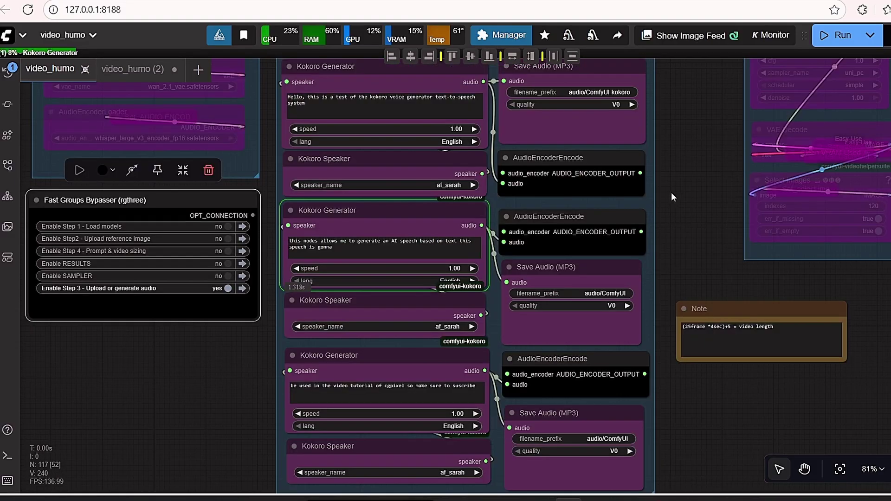
Compare the text of each Kokoro Generator with the duration of its clip in the matching Save Audio (MP3) node
left_click_drag(684, 178, 628, 274)
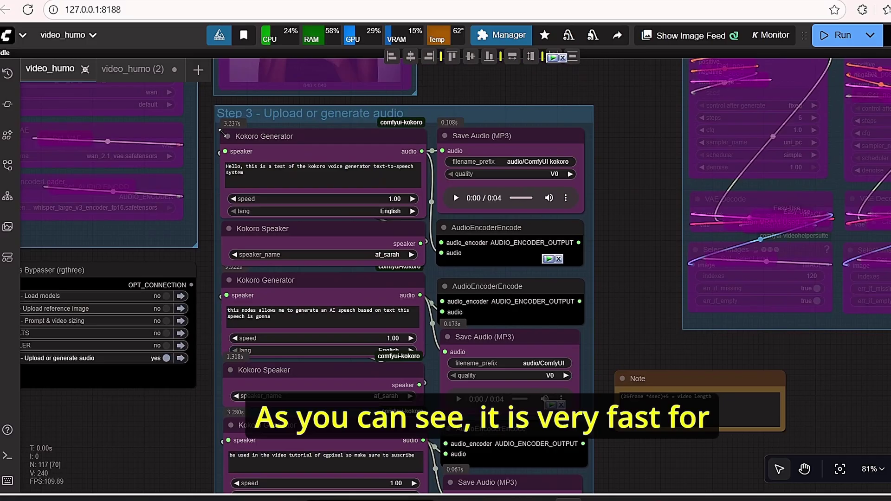
scroll(222, 132, "up", 3)
left_click(254, 331)
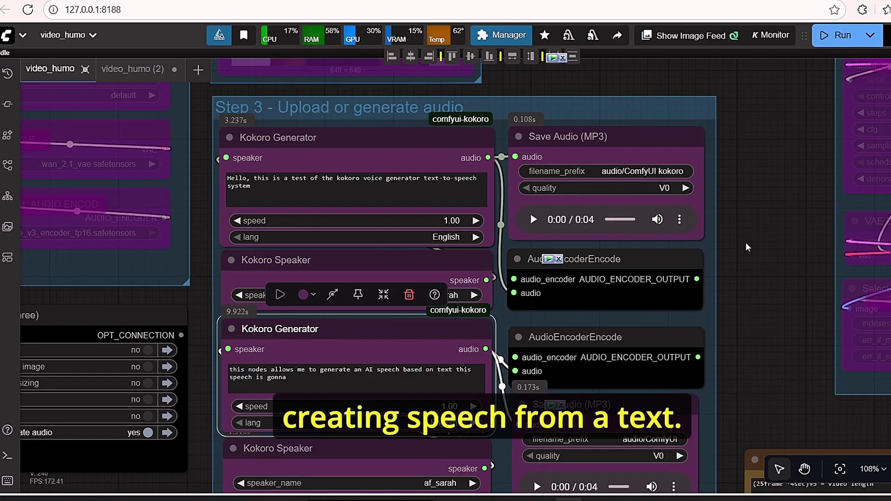
left_click_drag(747, 246, 674, 233)
left_click(179, 146)
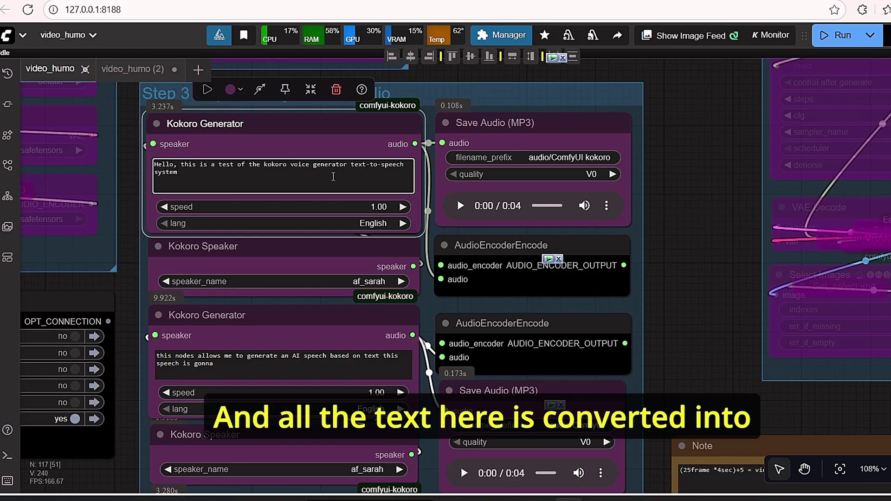
left_click(572, 136)
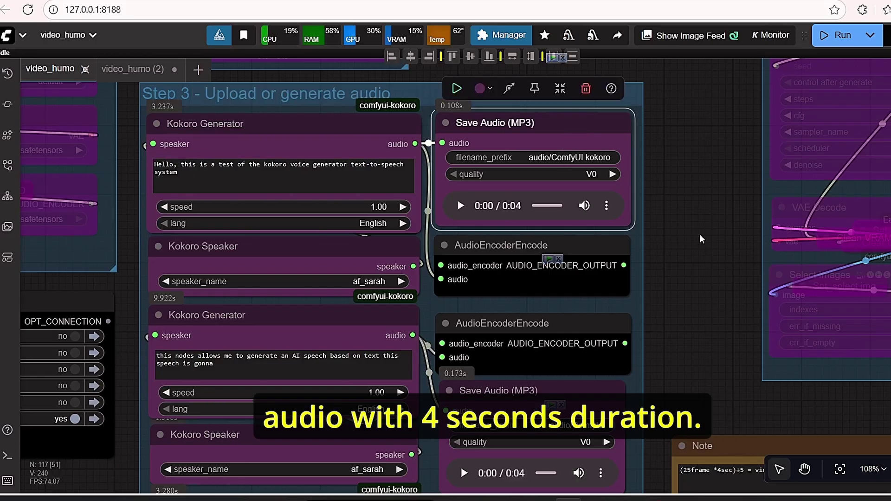
left_click_drag(701, 239, 687, 219)
scroll(612, 268, "down", 6)
scroll(650, 332, "up", 4)
left_click_drag(649, 331, 605, 242)
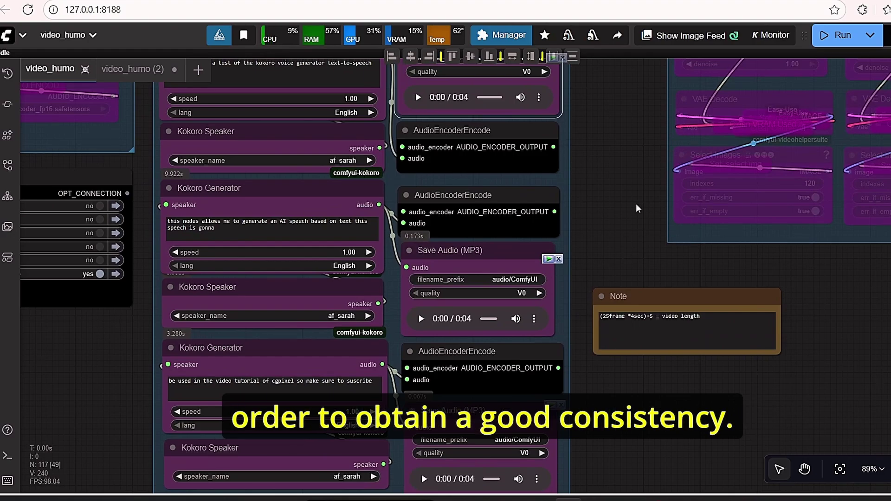
Re-enable the Step 1, Step 2, Step 4, RESULTS and SAMPLER groups in the Fast Groups Bypasser
scroll(636, 204, "down", 3)
mouse_move(631, 105)
left_mouse_down()
mouse_move(626, 190)
mouse_move(630, 96)
left_mouse_up()
scroll(623, 162, "down", 4)
left_click_drag(628, 152, 635, 363)
left_click(636, 363)
scroll(284, 353, "up", 3)
left_click_drag(388, 372, 288, 263)
scroll(280, 281, "up", 1)
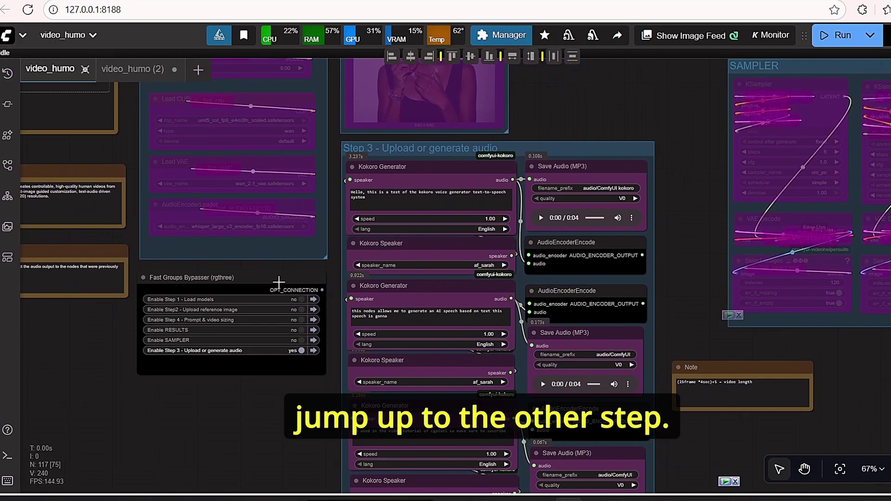
scroll(284, 334, "up", 4)
left_click(307, 346)
left_click(307, 331)
left_click(307, 316)
left_click(308, 301)
left_click(308, 286)
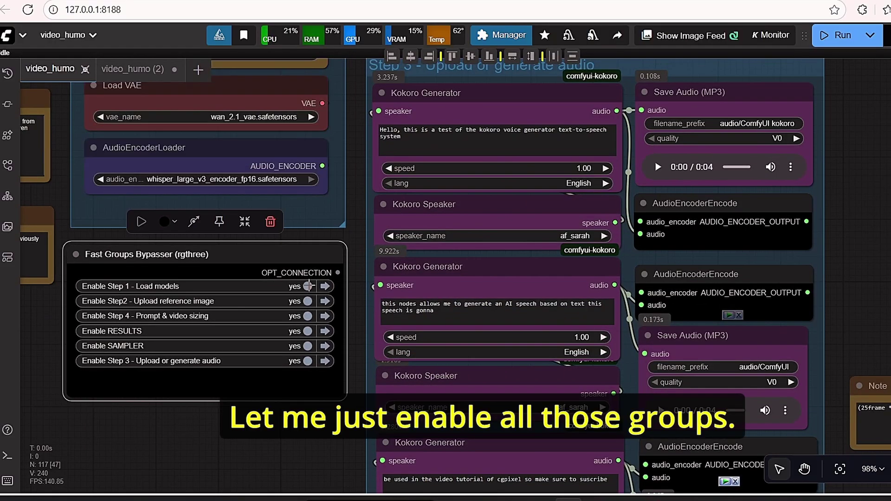
Examine the positive prompt and the row of WanHuMoImageToVideo nodes in the Step 4 group
scroll(309, 286, "down", 3)
left_click_drag(689, 90, 497, 386)
scroll(475, 333, "up", 3)
left_click_drag(475, 333, 362, 395)
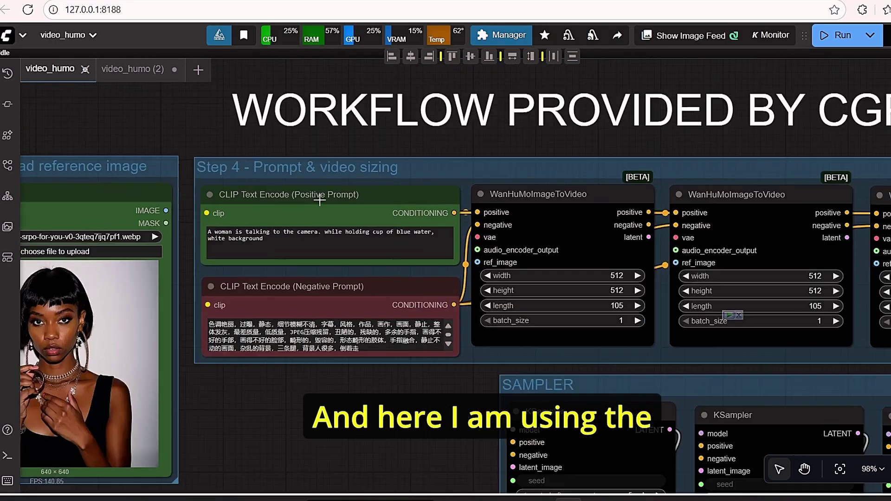
scroll(319, 201, "up", 1)
scroll(246, 234, "up", 4)
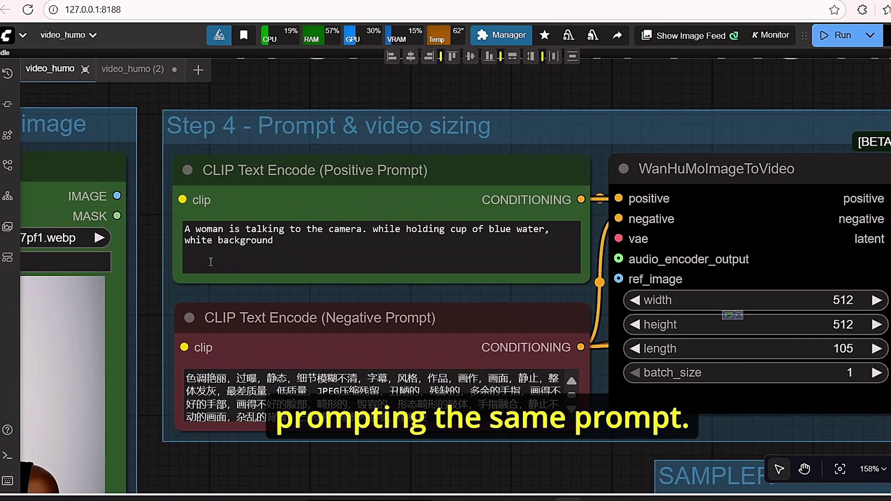
scroll(334, 254, "down", 4)
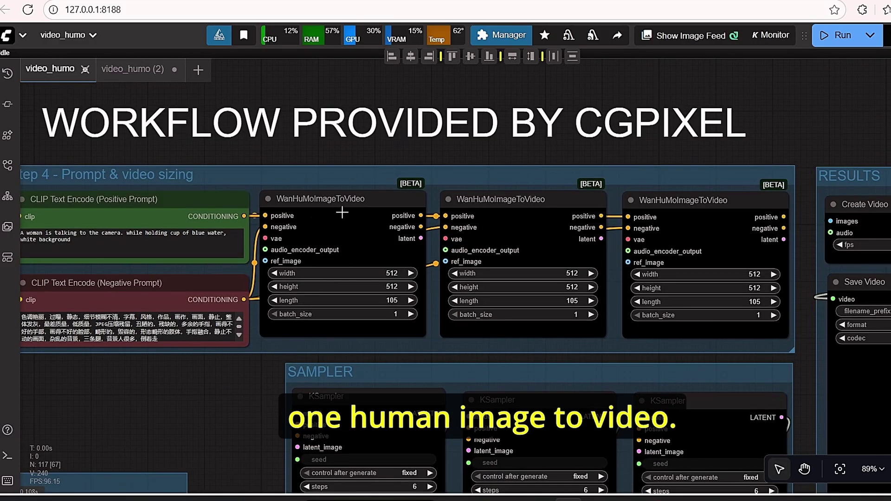
Select the first WanHuMoImageToVideo together with the first KSampler to inspect the pair behind the first video segment
left_click(360, 243)
scroll(317, 310, "down", 3)
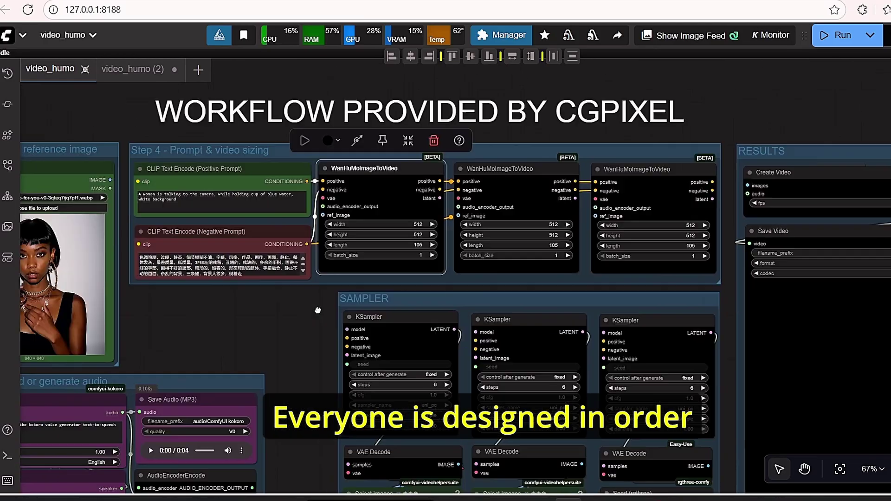
left_click_drag(318, 310, 346, 287)
scroll(348, 322, "up", 3)
left_click_drag(336, 330, 302, 301)
scroll(342, 208, "down", 1)
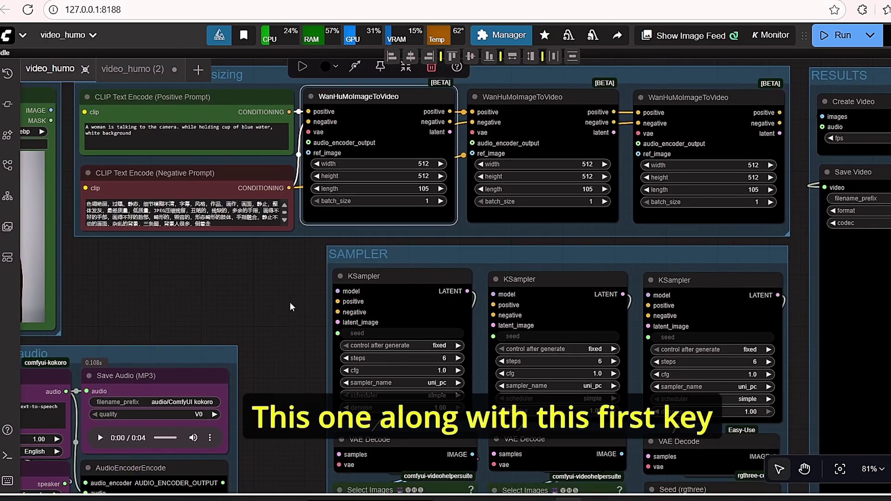
left_click(426, 302, "shift")
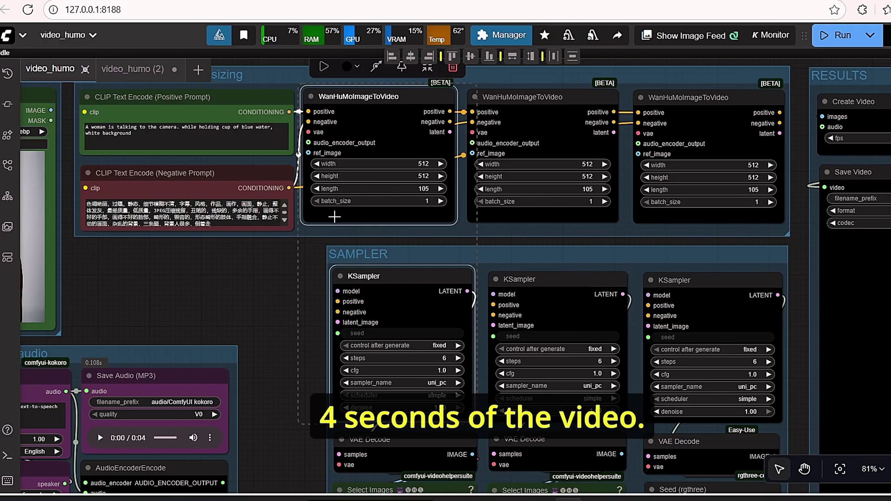
left_click_drag(263, 302, 204, 289)
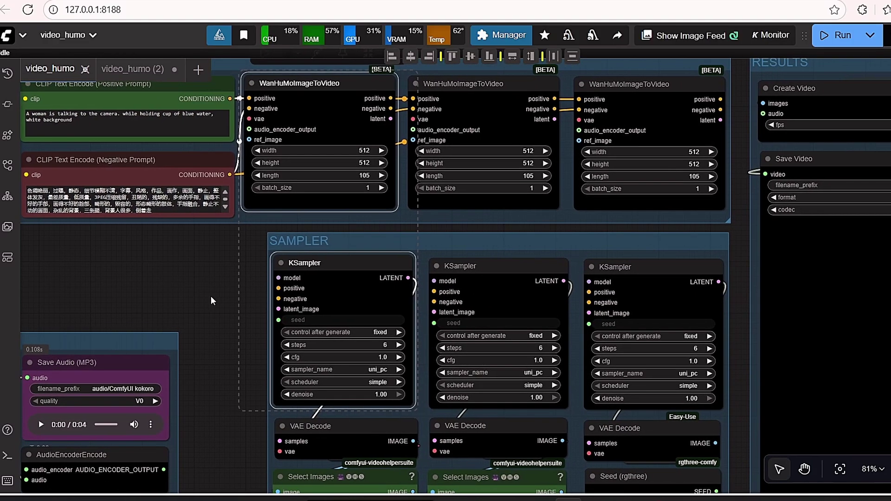
Inspect the second WanHuMoImageToVideo, then the first VAE Decode and the index of the Select Images node below it
left_click(498, 119)
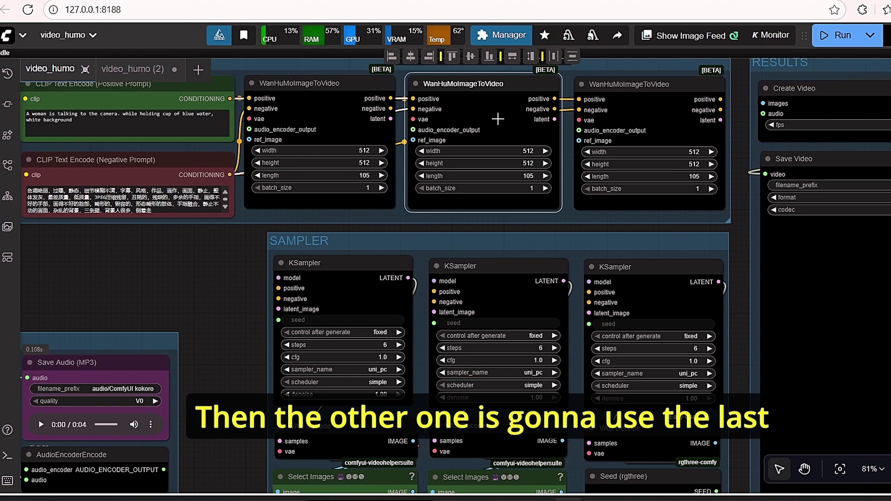
scroll(230, 309, "down", 3)
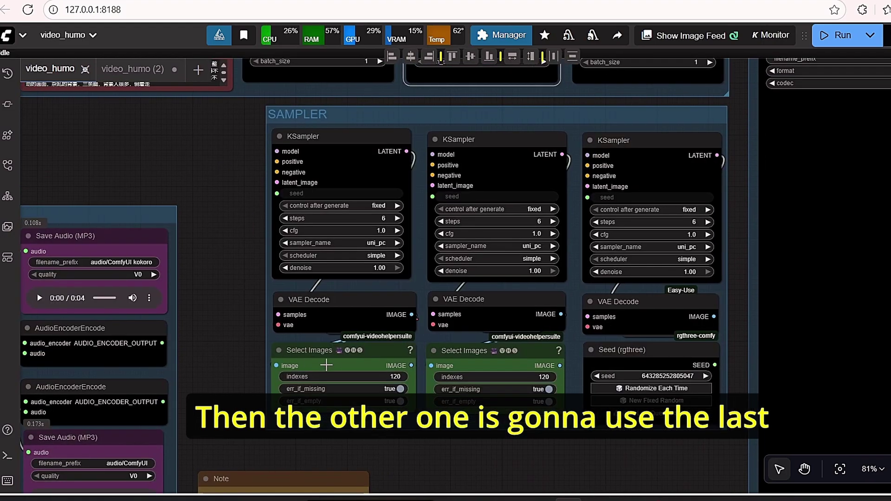
left_click(373, 315)
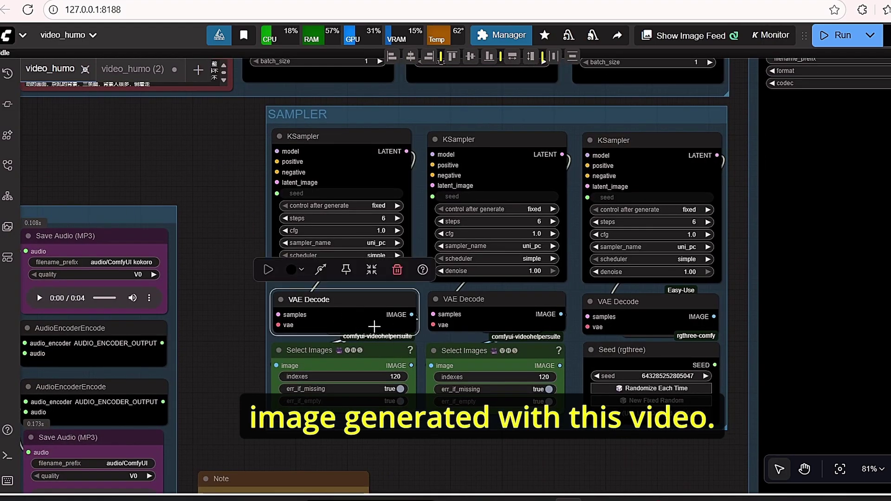
scroll(389, 378, "up", 1)
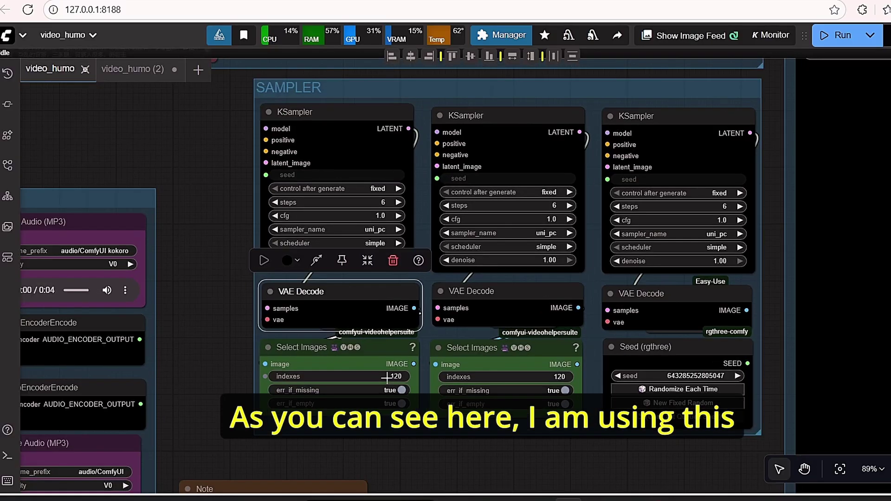
scroll(394, 380, "up", 1)
scroll(395, 381, "down", 4)
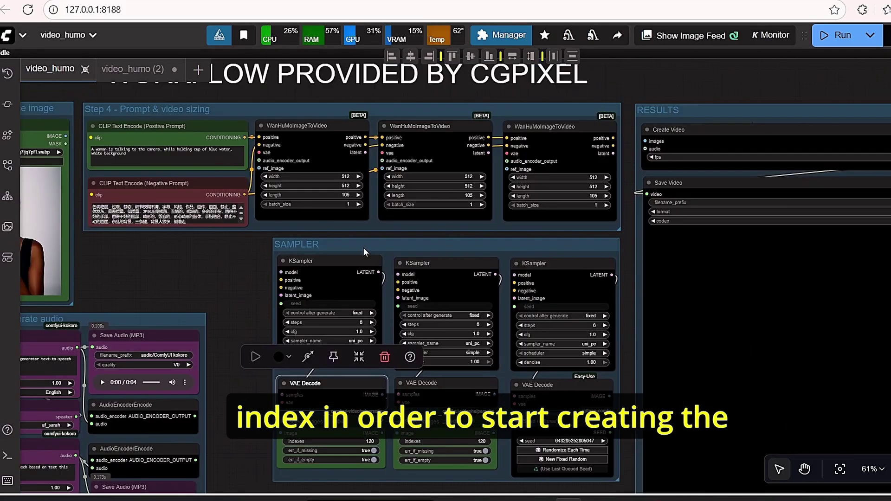
Select the second WanHuMoImageToVideo with the second KSampler and check the second AudioEncoderEncode in the Step 3 group
left_click_drag(384, 236, 303, 231)
left_click(339, 124)
left_click(364, 290, "ctrl")
left_click_drag(132, 346, 415, 183)
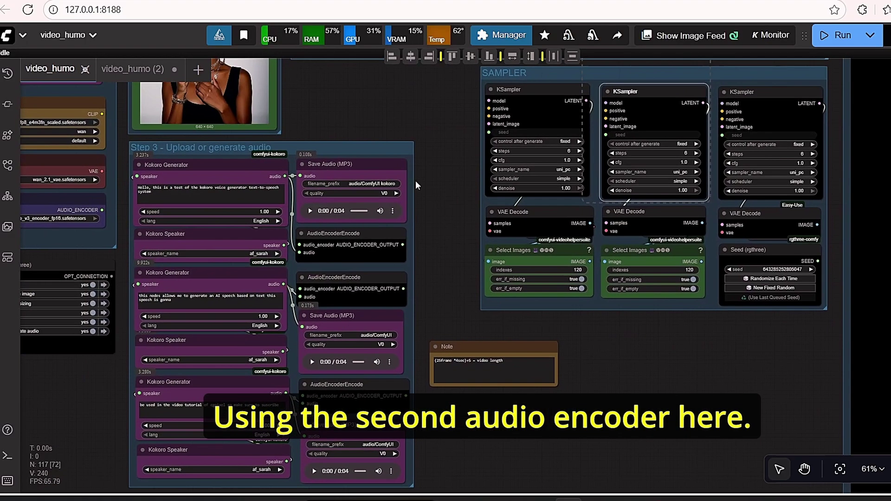
scroll(214, 293, "up", 3)
scroll(441, 330, "down", 3)
left_click_drag(518, 129, 291, 244)
scroll(496, 143, "up", 2)
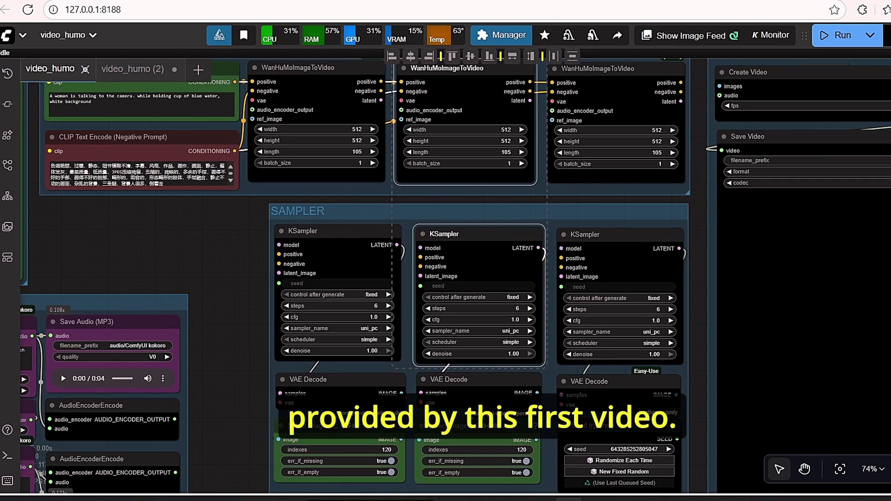
scroll(521, 234, "down", 1)
left_click_drag(225, 284, 128, 308)
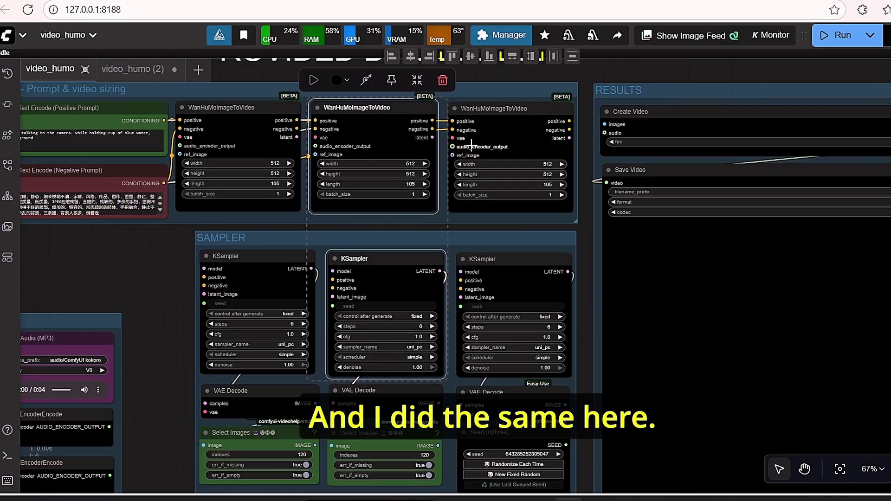
Select the third WanHuMoImageToVideo with the third KSampler, then inspect the second KSampler and its VAE Decode as the image source
left_click(507, 149)
left_click(509, 296, "ctrl")
scroll(203, 366, "down", 5)
scroll(390, 239, "up", 9)
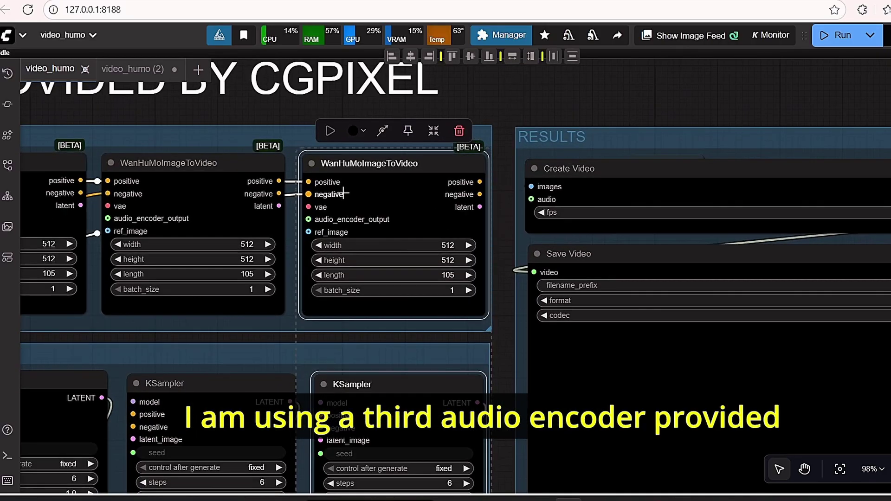
scroll(342, 193, "down", 1)
scroll(321, 237, "down", 5)
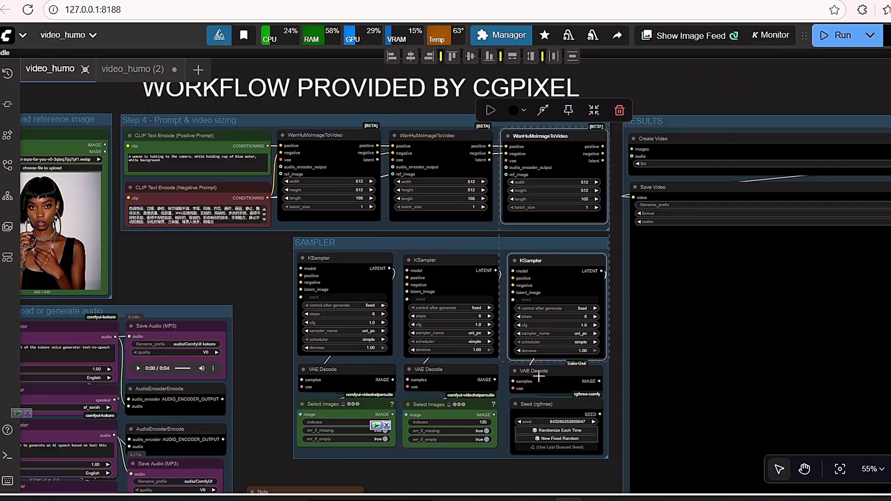
scroll(553, 224, "up", 2)
scroll(523, 235, "up", 3)
scroll(478, 286, "down", 3)
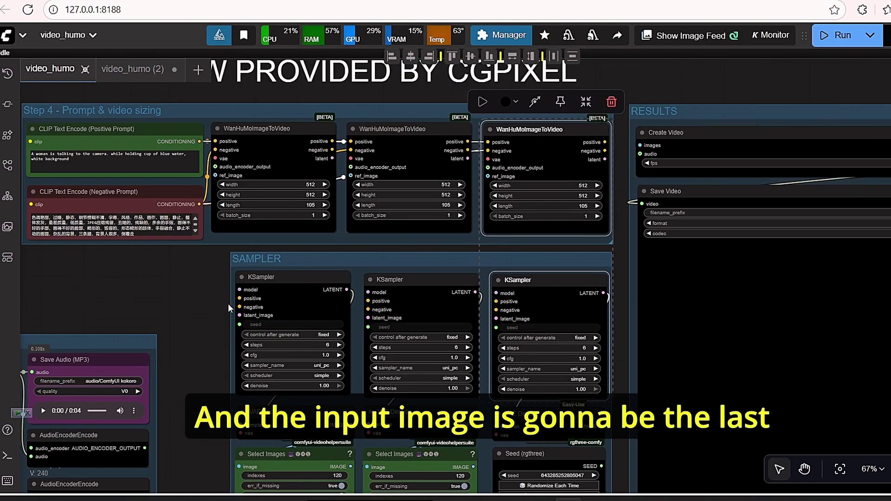
left_click_drag(123, 290, 55, 201)
left_click(346, 207)
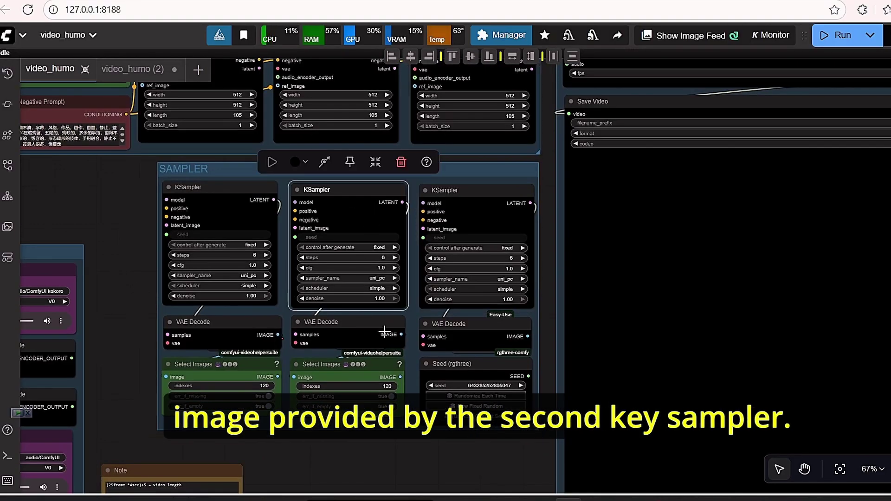
left_click_drag(406, 448, 392, 465)
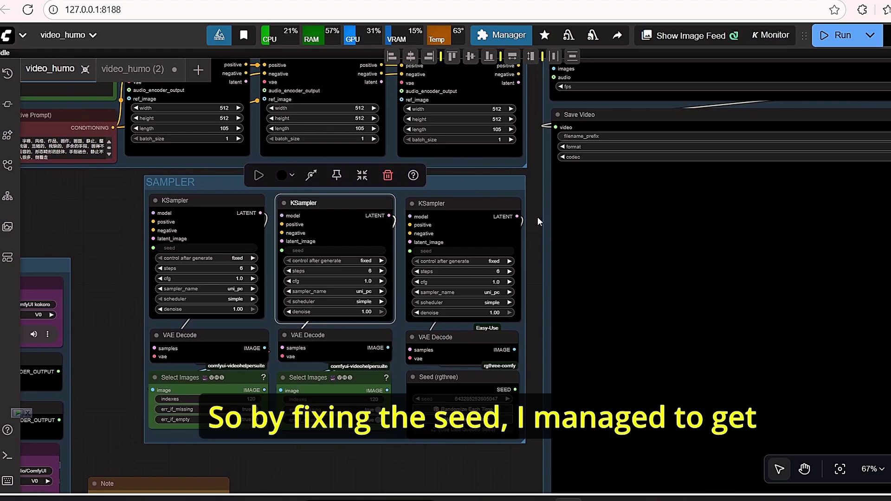
Review the video length settings of the WanHuMoImageToVideo nodes and the fixed seed setup in the SAMPLER group
left_click_drag(531, 261, 532, 375)
scroll(468, 227, "up", 2)
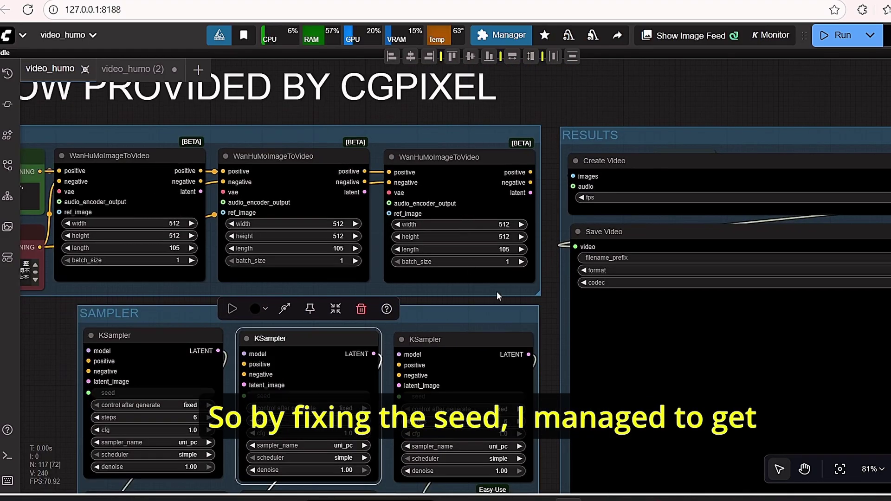
scroll(545, 321, "down", 4)
left_click(551, 326)
scroll(551, 327, "up", 5)
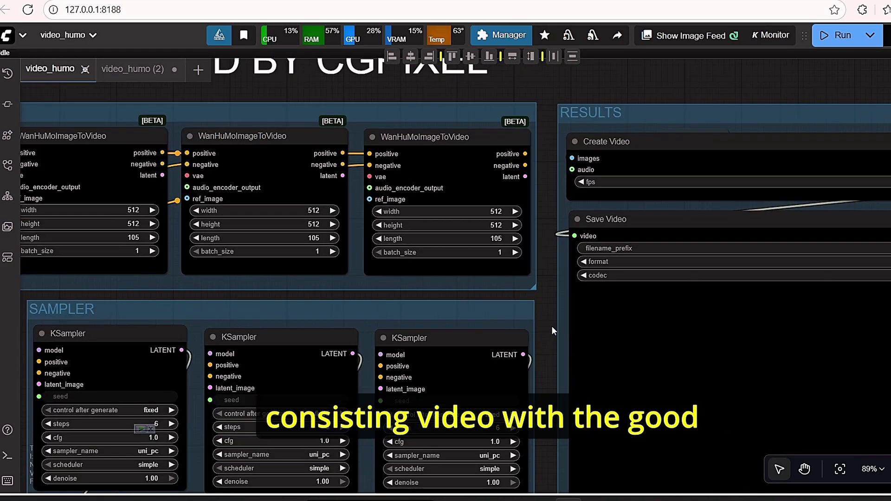
left_click_drag(544, 329, 706, 146)
scroll(706, 146, "down", 2)
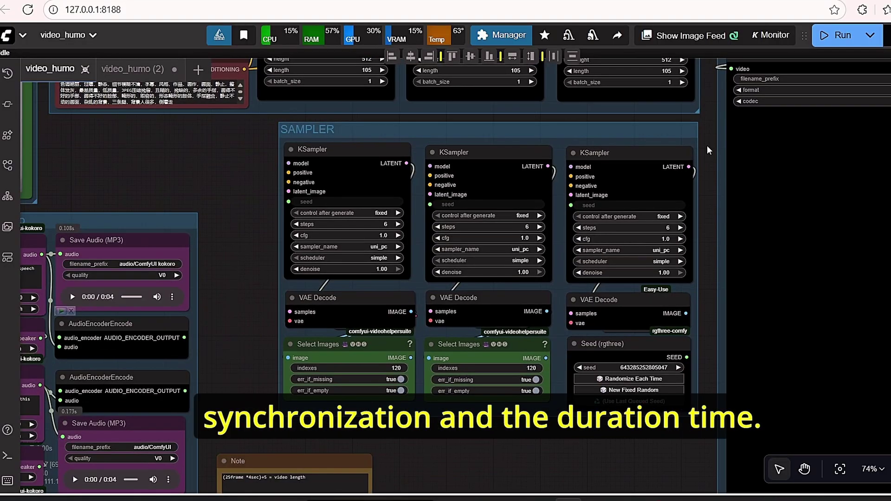
scroll(539, 450, "down", 1)
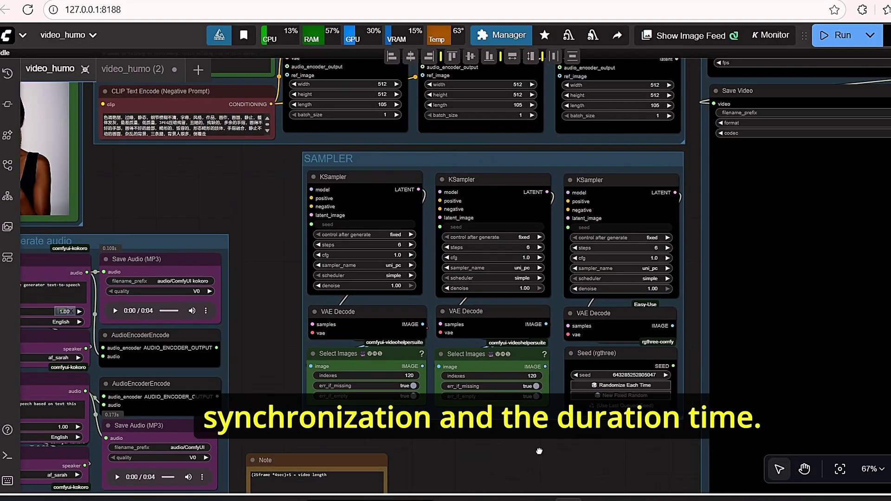
Review the three Kokoro audio segments in the Step 3 group and the width, height and length of the WanHuMoImageToVideo nodes
left_click_drag(520, 454, 735, 291)
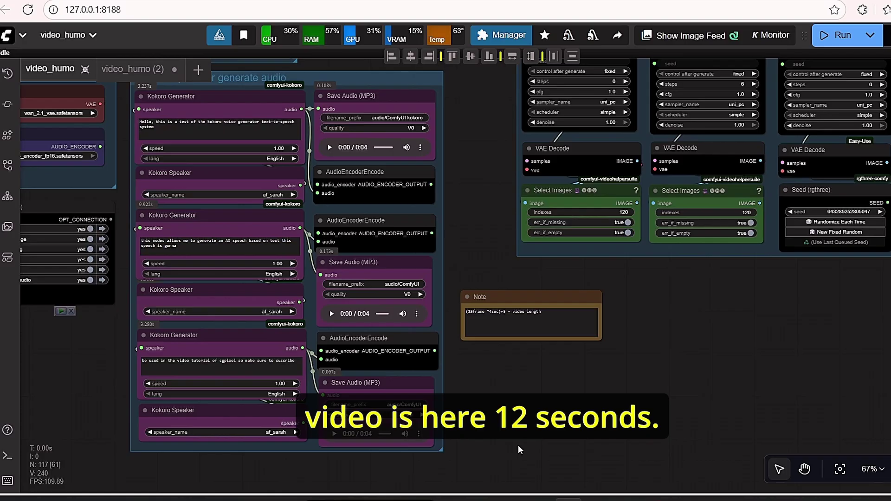
scroll(650, 427, "down", 3)
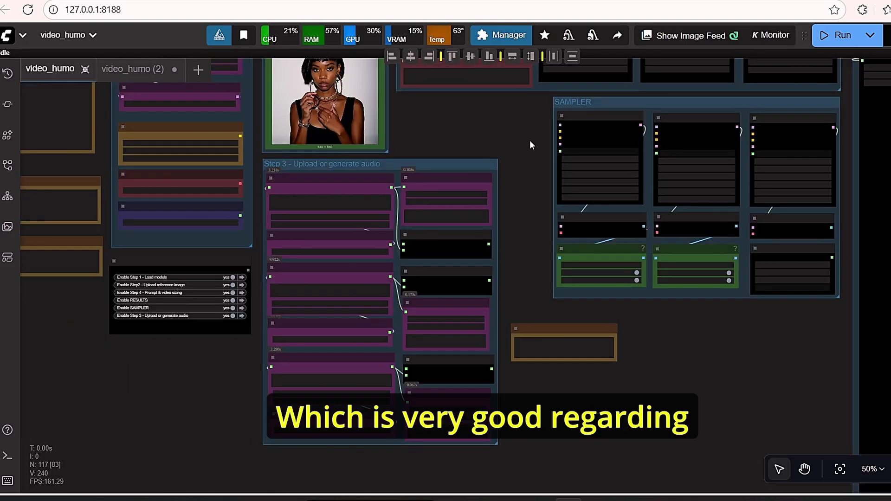
left_click_drag(530, 140, 458, 272)
scroll(458, 273, "up", 4)
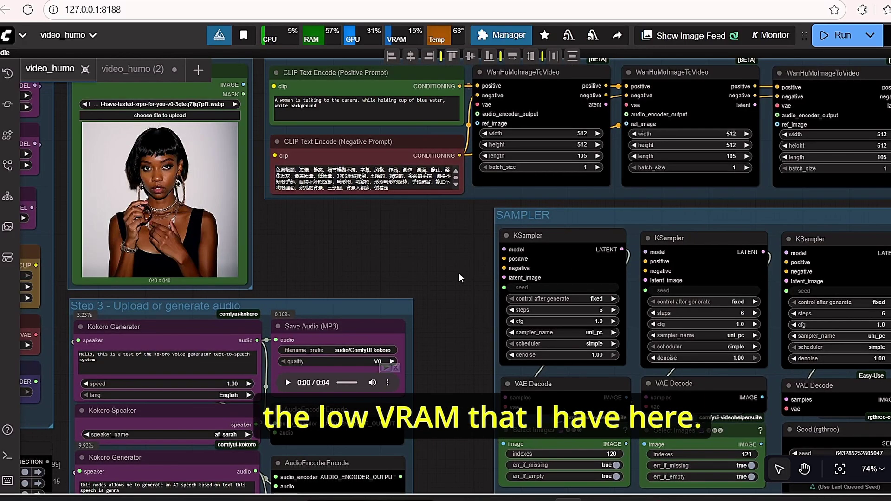
scroll(458, 273, "down", 3)
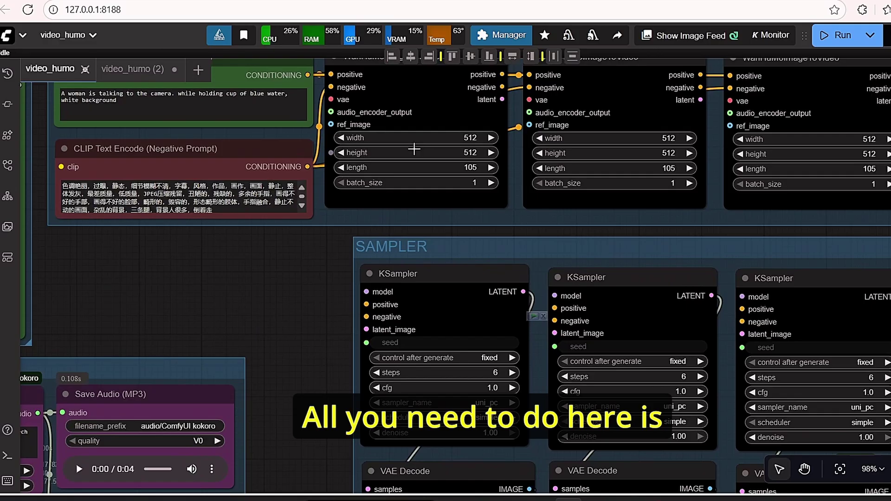
left_click_drag(261, 315, 194, 389)
scroll(335, 258, "up", 4)
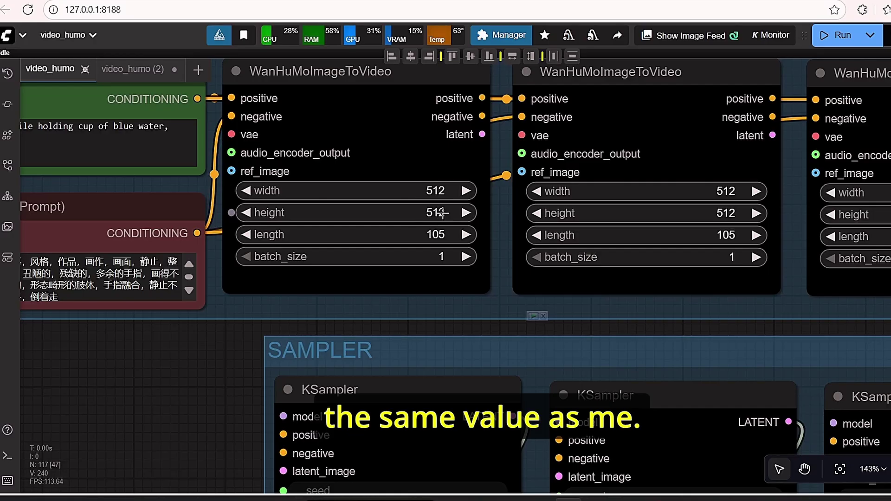
scroll(222, 370, "down", 3)
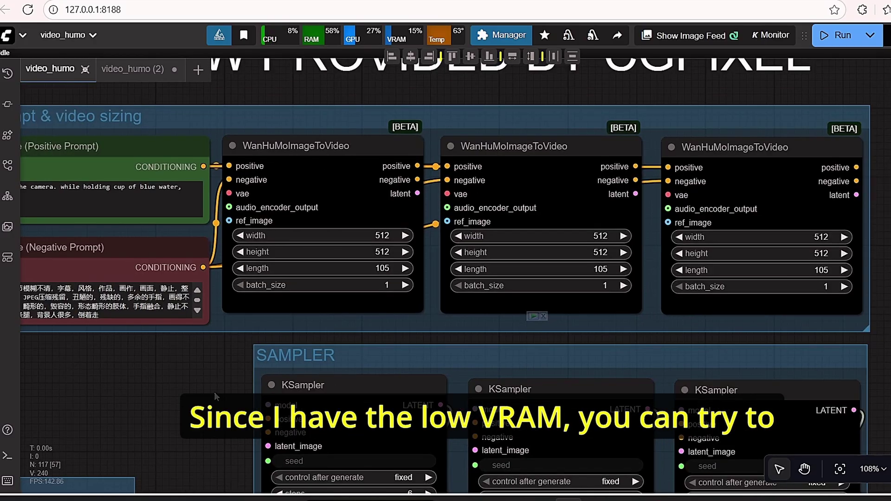
Set the indexes of the first Select Images node in the SAMPLER group to 105
left_click_drag(213, 408, 243, 262)
left_click_drag(243, 323, 251, 111)
scroll(239, 325, "down", 1)
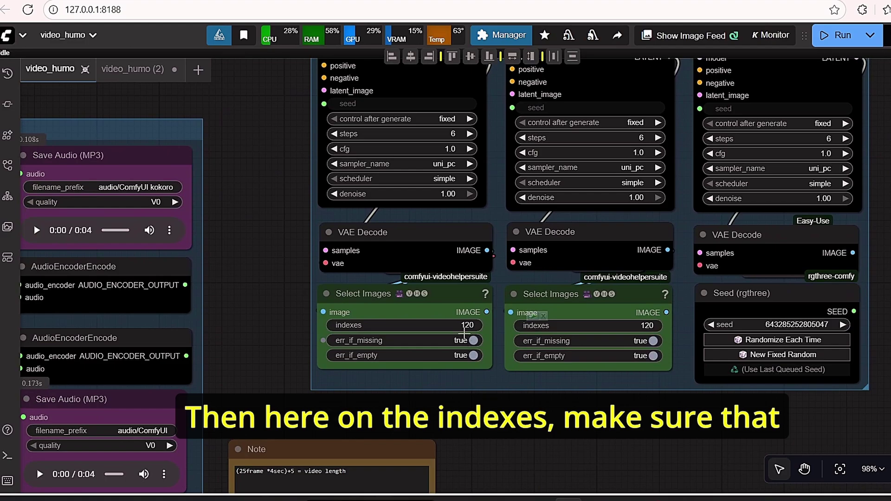
scroll(464, 331, "up", 3)
left_click(463, 328)
type("105")
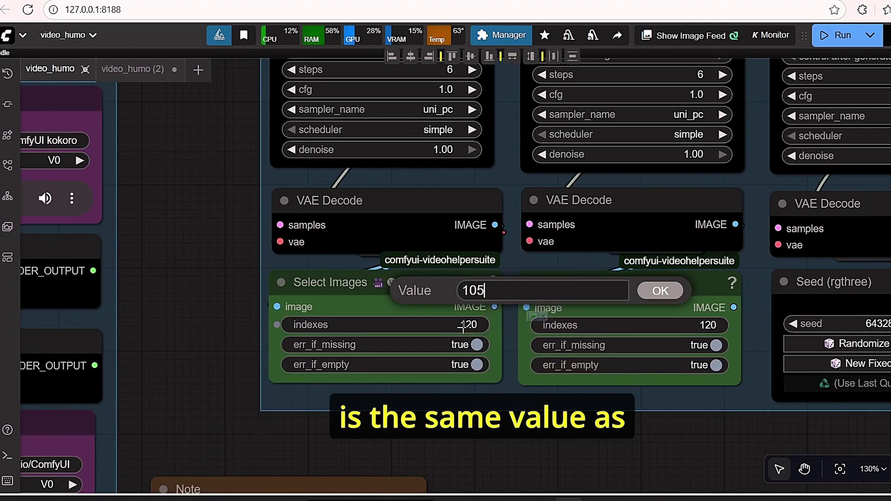
key("Return")
Set the indexes of the second Select Images node in the SAMPLER group to 105
scroll(172, 239, "down", 7)
left_click_drag(213, 164, 107, 3)
scroll(297, 223, "up", 5)
scroll(503, 278, "up", 1)
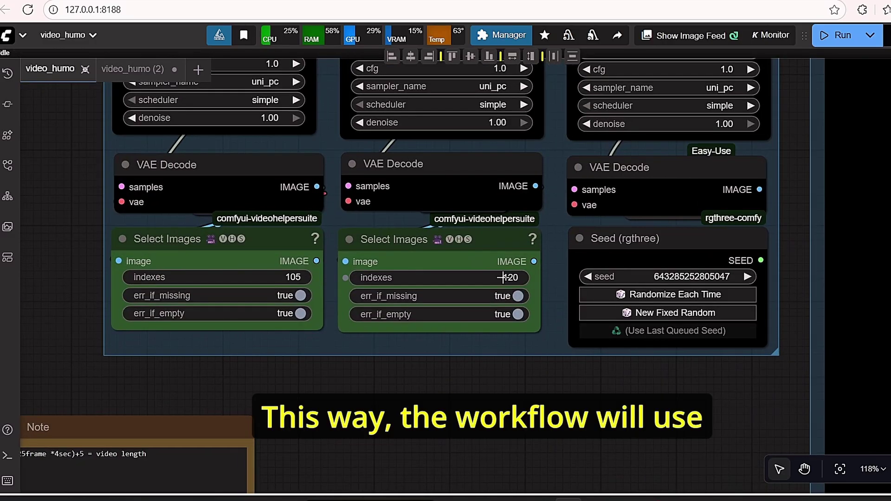
left_click(503, 278)
type("105")
key("Return")
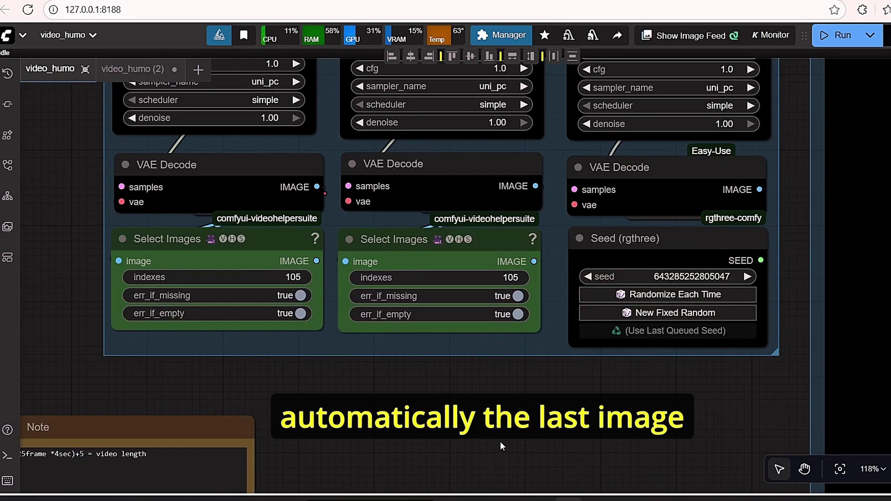
Inspect the second and third KSampler nodes in the SAMPLER group, which continue from the previous segment's last image
scroll(444, 405, "down", 1)
left_click_drag(362, 380, 478, 408)
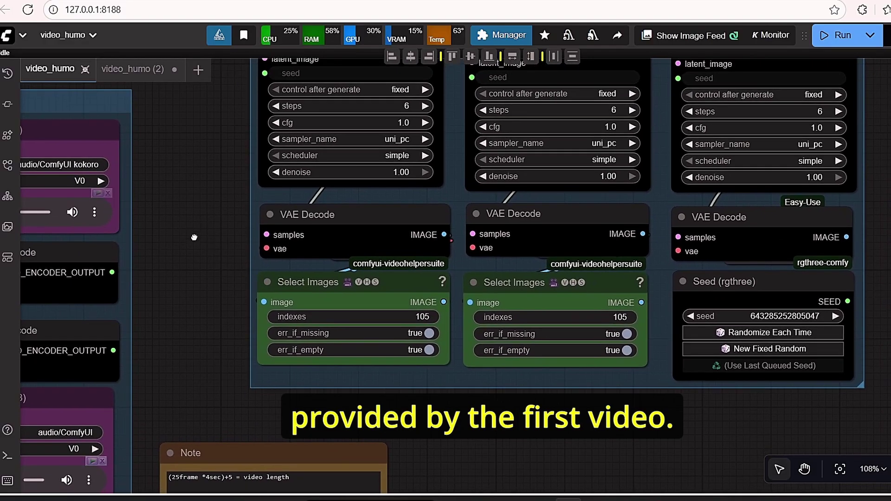
left_click_drag(194, 237, 209, 336)
scroll(209, 336, "down", 1)
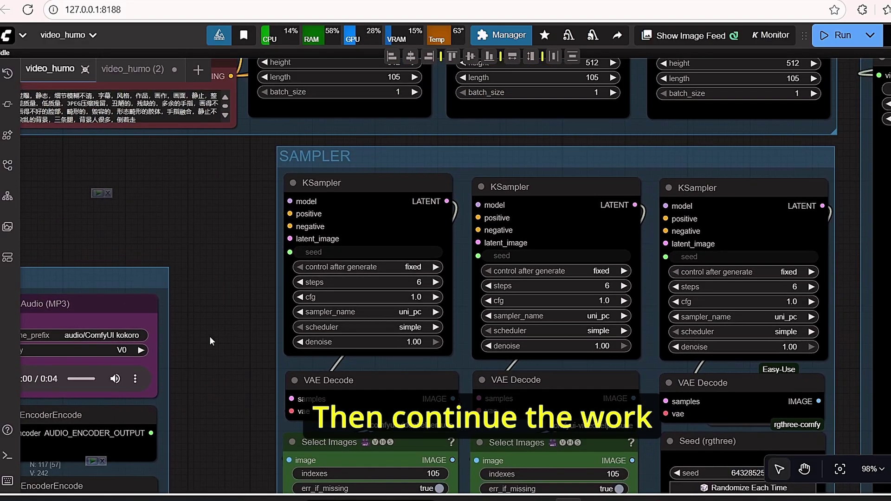
left_click(551, 208)
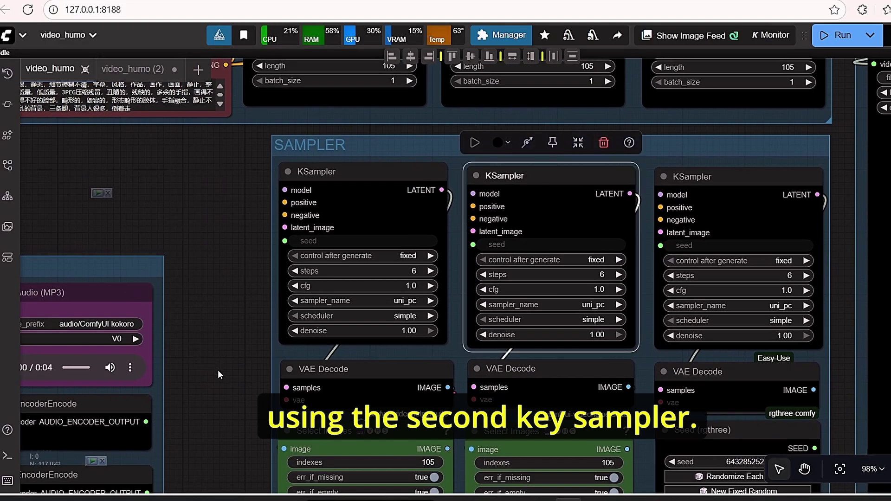
left_click_drag(219, 369, 2, 293)
left_click(538, 142)
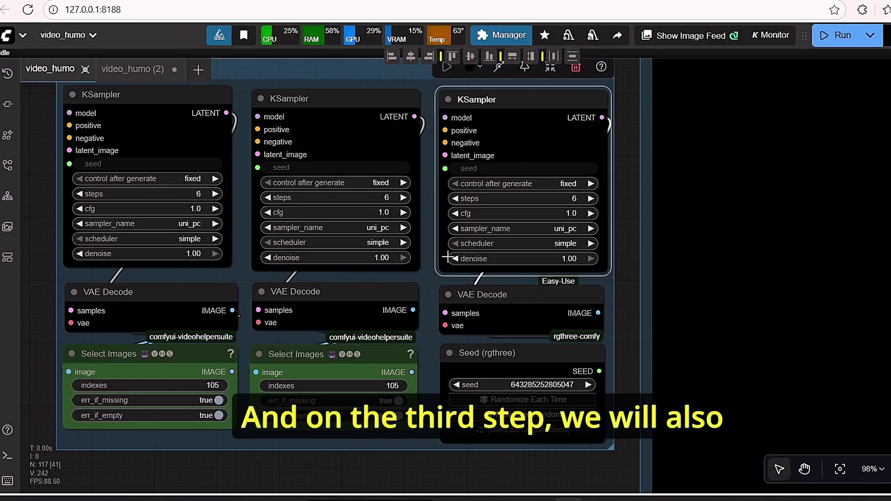
scroll(386, 439, "down", 1)
left_click(401, 463)
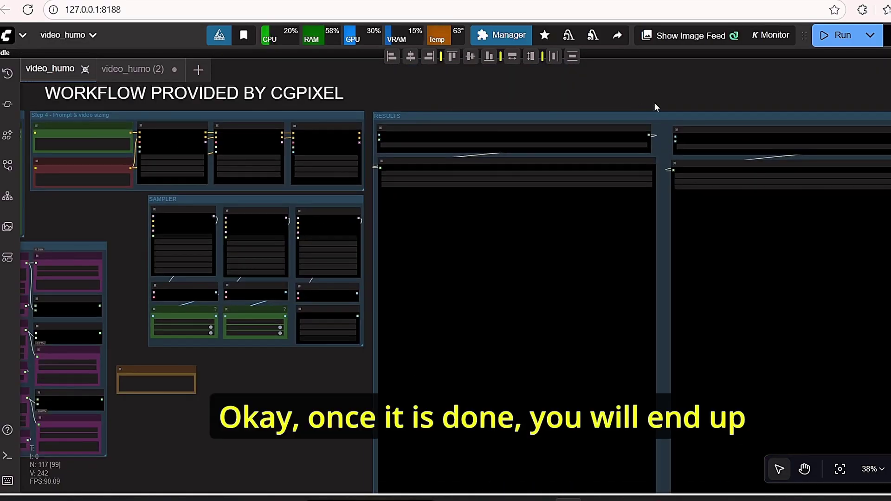
Examine the three Create Video and Save Video node pairs in the RESULTS group
left_click_drag(654, 102, 433, 104)
scroll(412, 118, "up", 4)
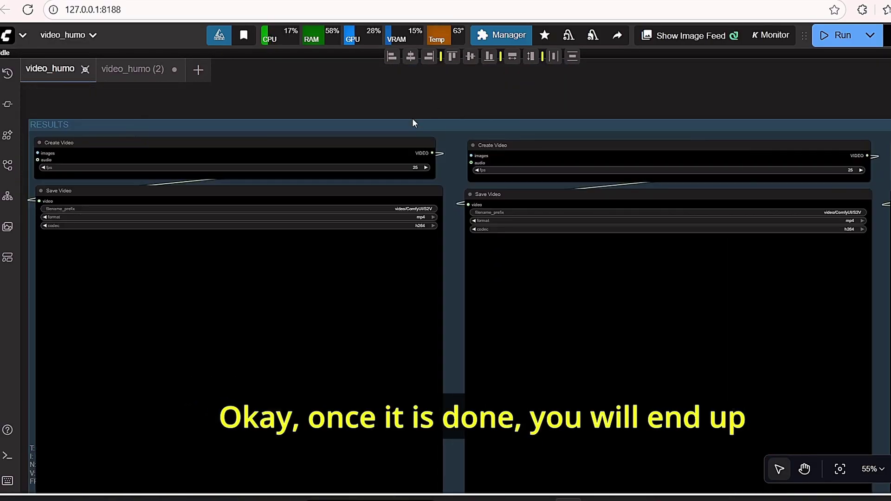
scroll(412, 123, "down", 6)
left_click(548, 297)
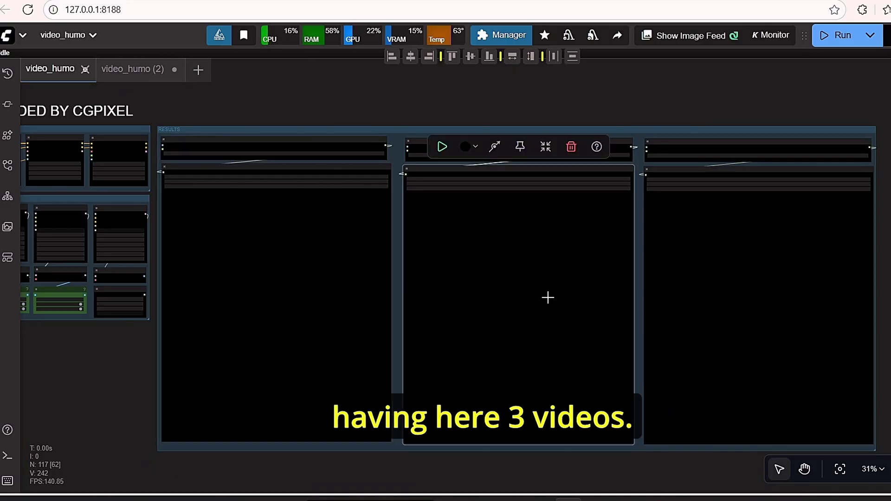
left_click(726, 306)
scroll(413, 271, "up", 3)
scroll(416, 267, "down", 4)
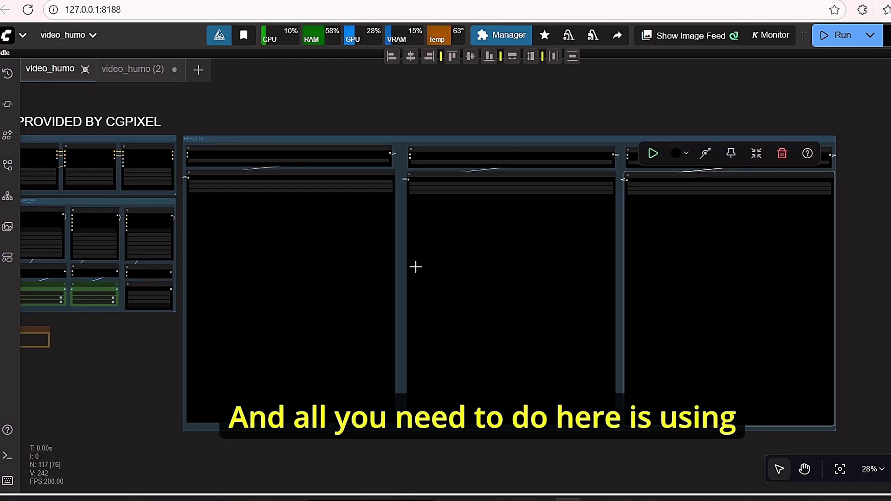
scroll(341, 348, "up", 3)
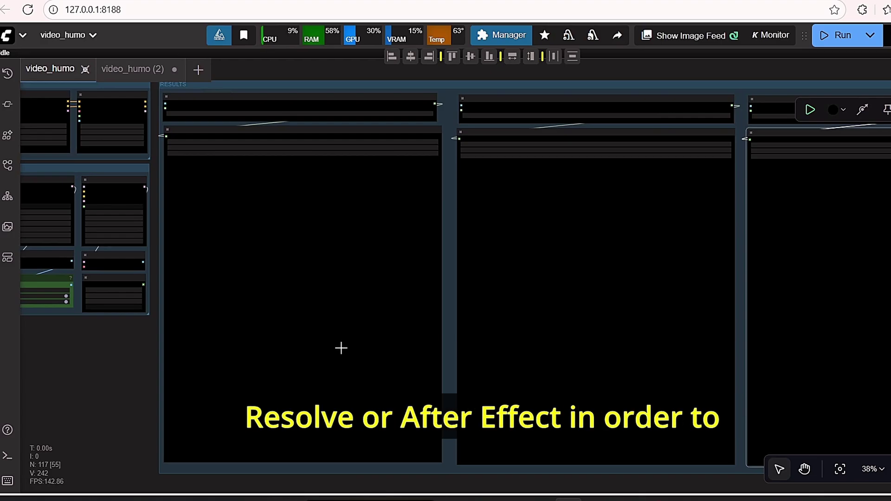
scroll(341, 348, "down", 3)
left_click(388, 458)
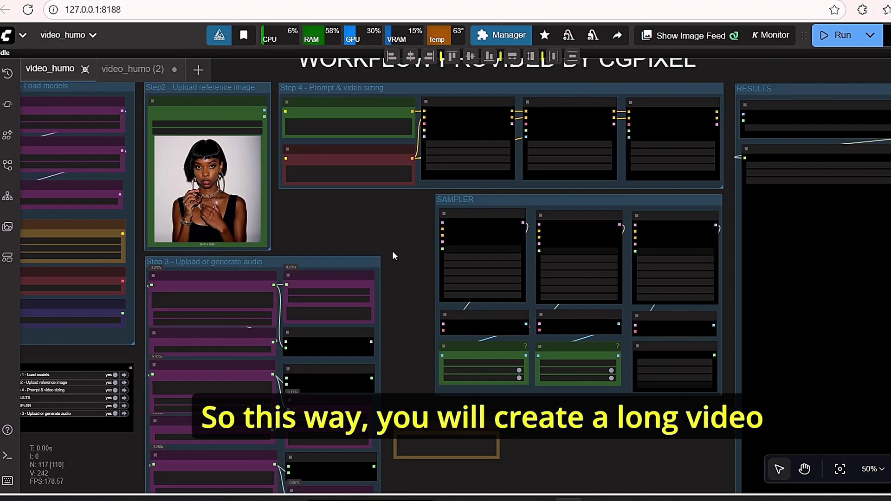
Look over the reference image in Step 2, the nodes in Step 4 and the test style images above them
left_click_drag(416, 355, 342, 330)
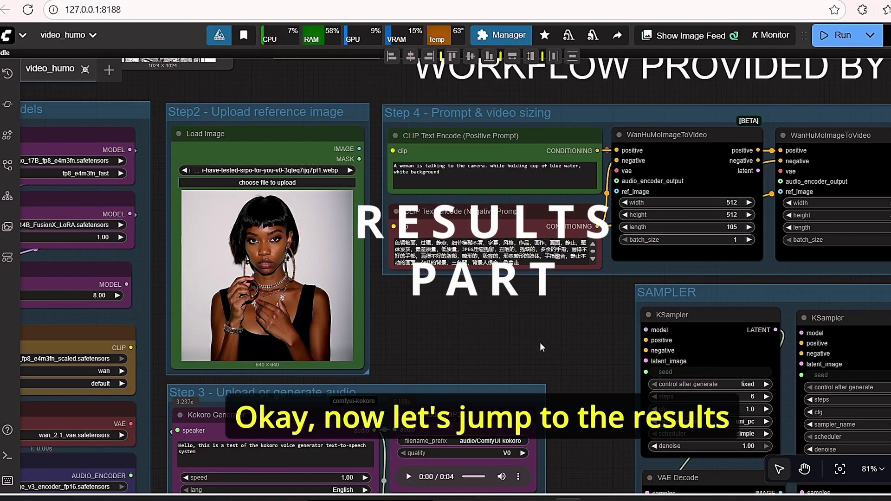
scroll(497, 319, "down", 1)
left_click_drag(497, 319, 495, 347)
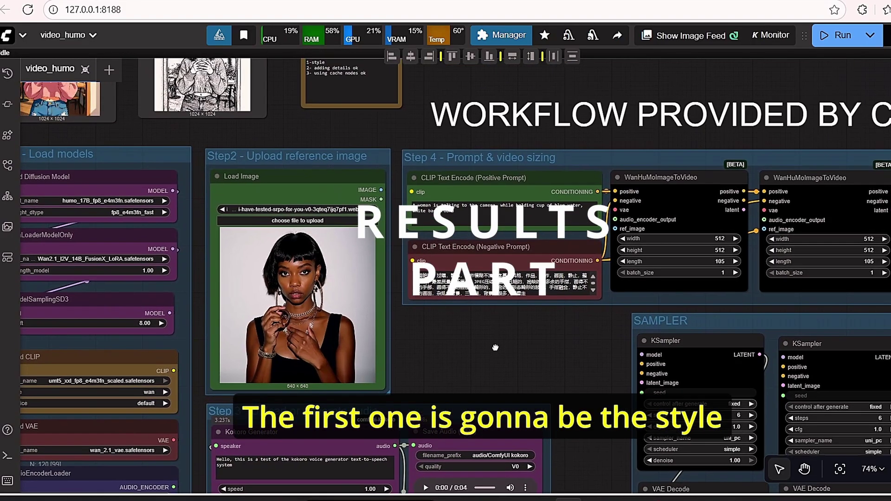
scroll(402, 133, "up", 4)
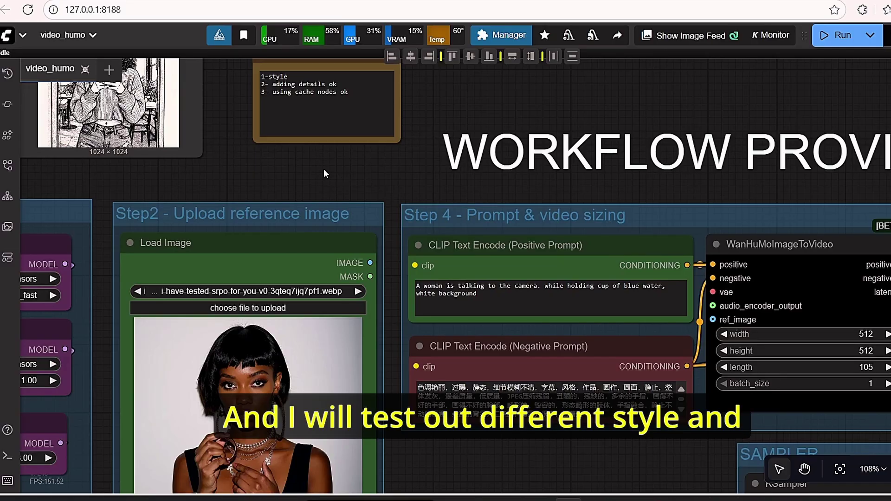
scroll(367, 242, "down", 1)
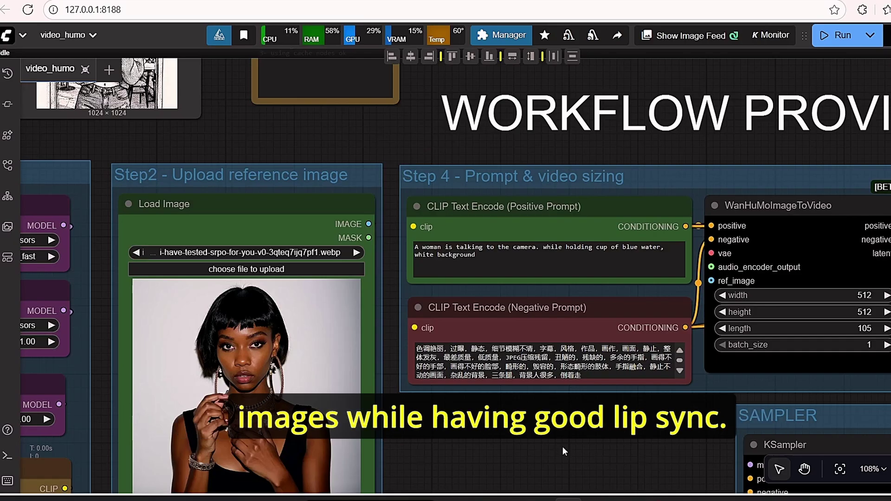
scroll(563, 447, "down", 1)
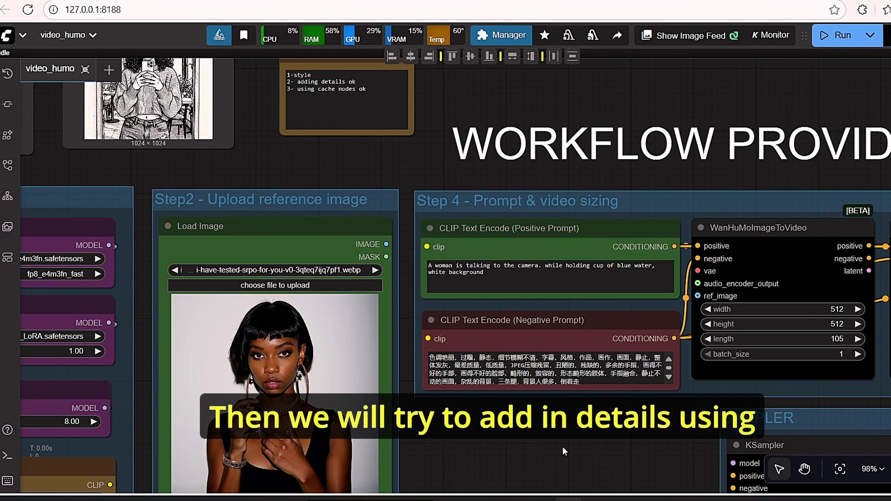
scroll(563, 446, "up", 1)
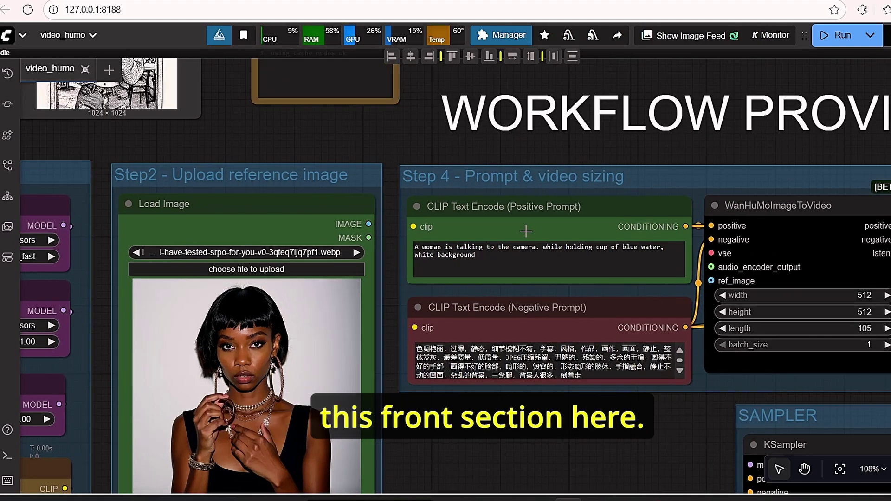
Read the added details in the positive prompt of the CLIP Text Encode node in the Step 4 group
left_click(496, 269)
left_click(414, 144)
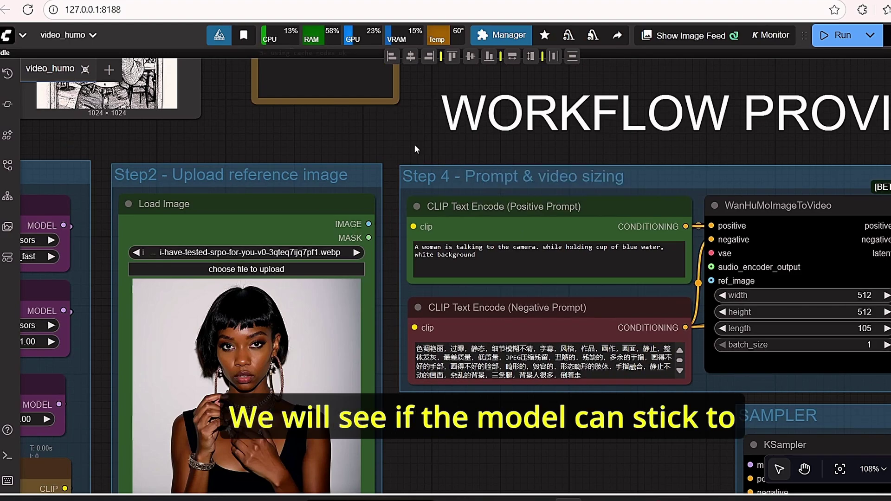
left_click_drag(446, 163, 423, 188)
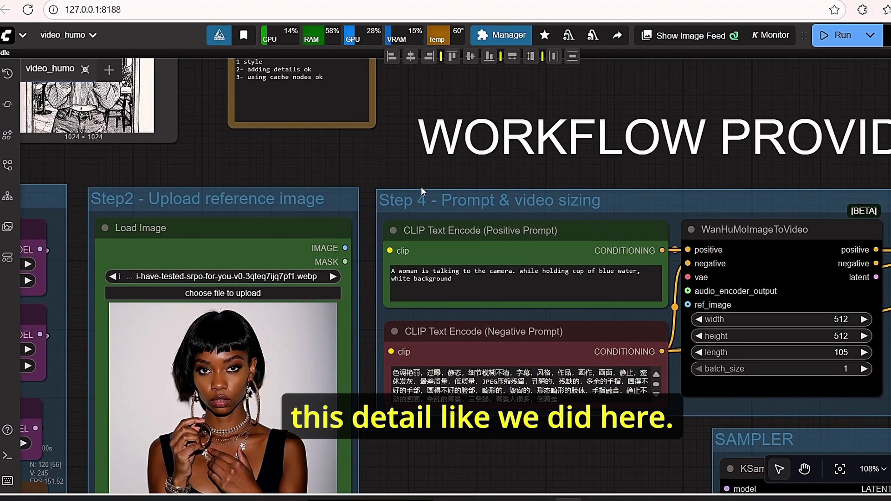
scroll(495, 284, "up", 8)
left_click(496, 283)
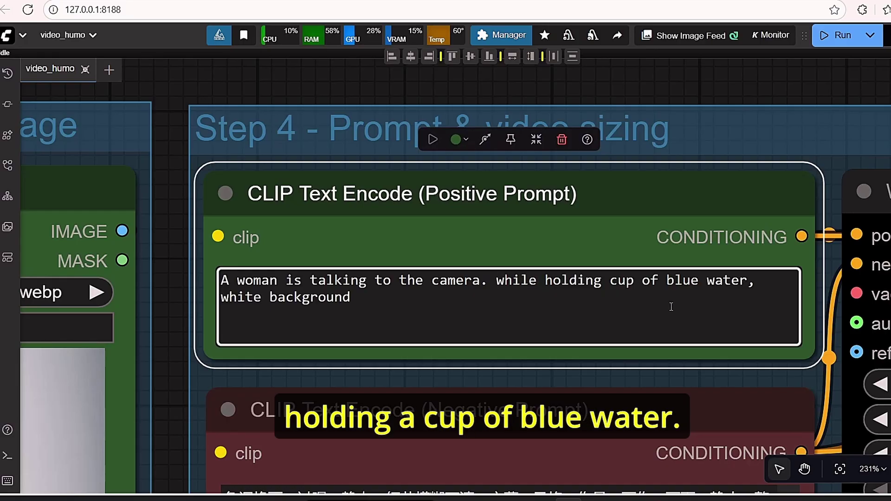
scroll(670, 308, "down", 1)
left_click(337, 74)
scroll(265, 95, "down", 4)
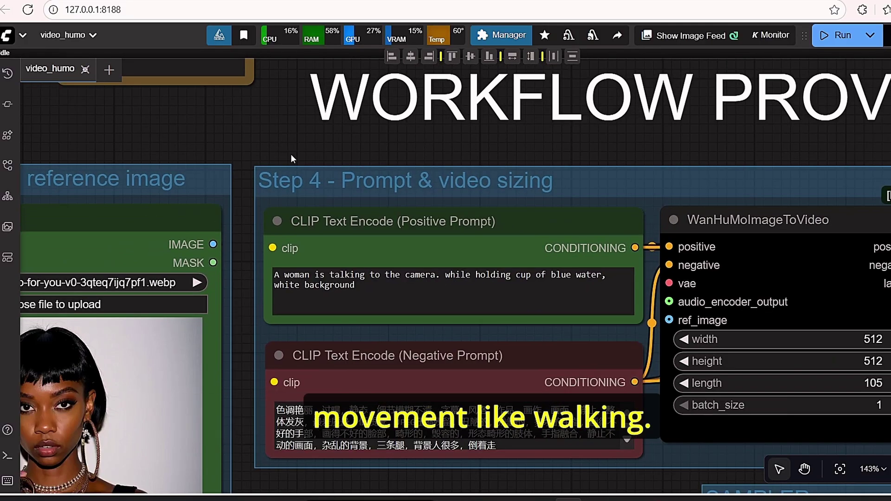
Check the note above the Step 2 group for the planned test with cache nodes
scroll(319, 210, "down", 4)
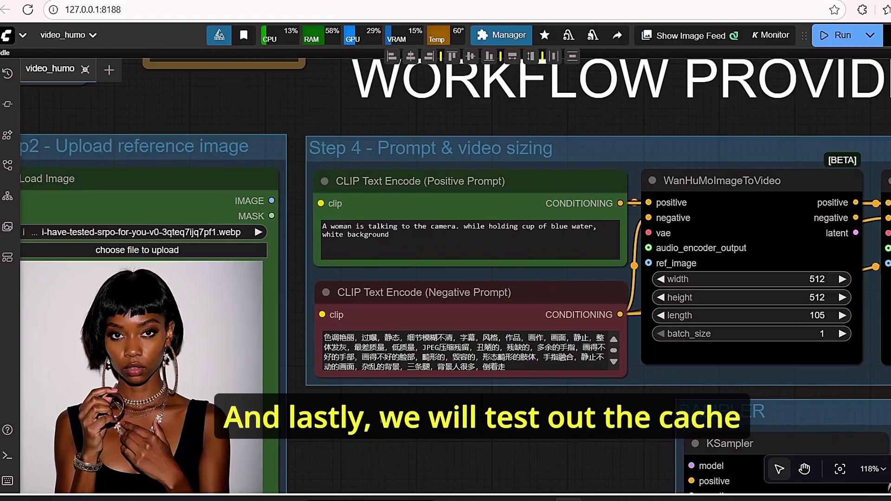
scroll(378, 387, "up", 2)
left_click_drag(379, 416, 403, 467)
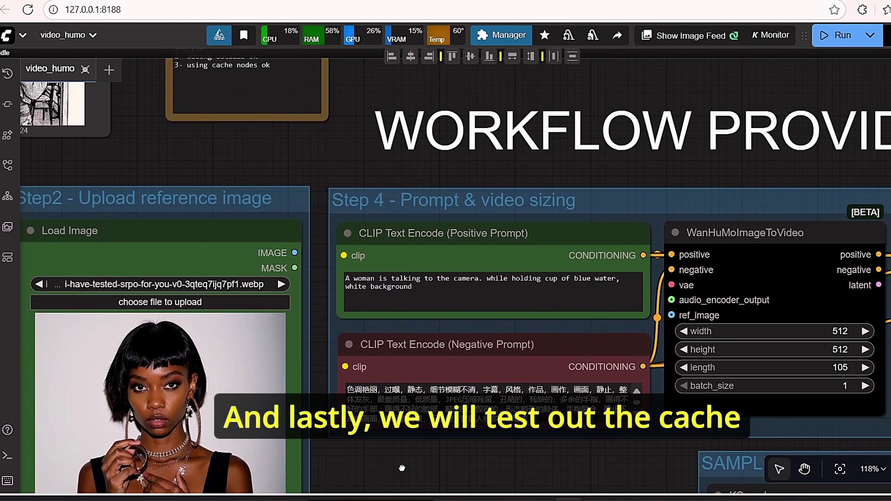
scroll(403, 467, "down", 5)
scroll(403, 467, "up", 5)
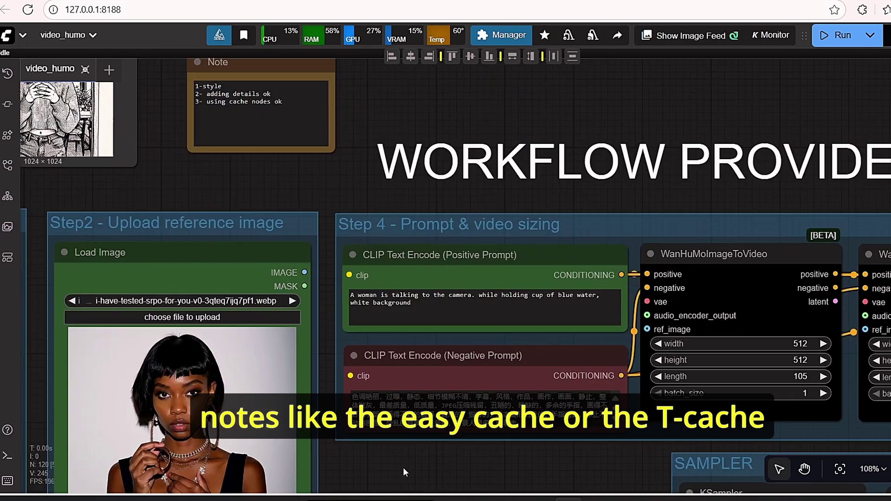
left_click_drag(518, 448, 467, 440)
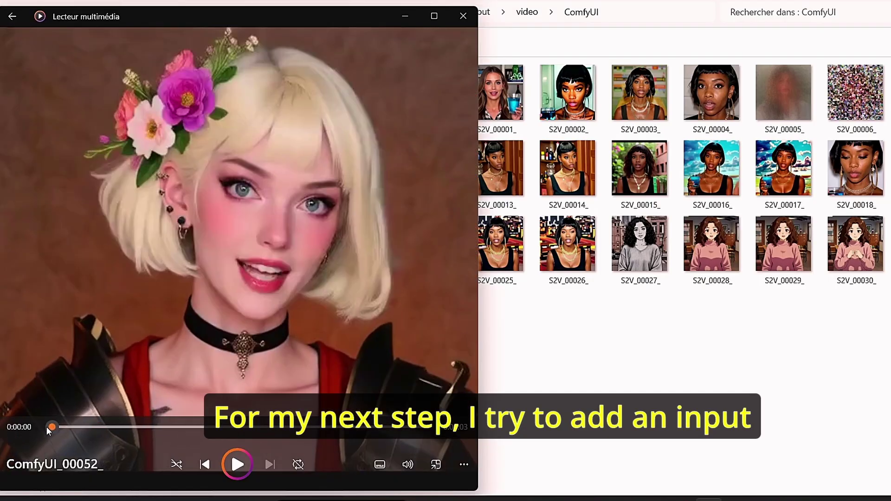
View the ComfyUI_00052_ video result in the media player
double_click(321, 219)
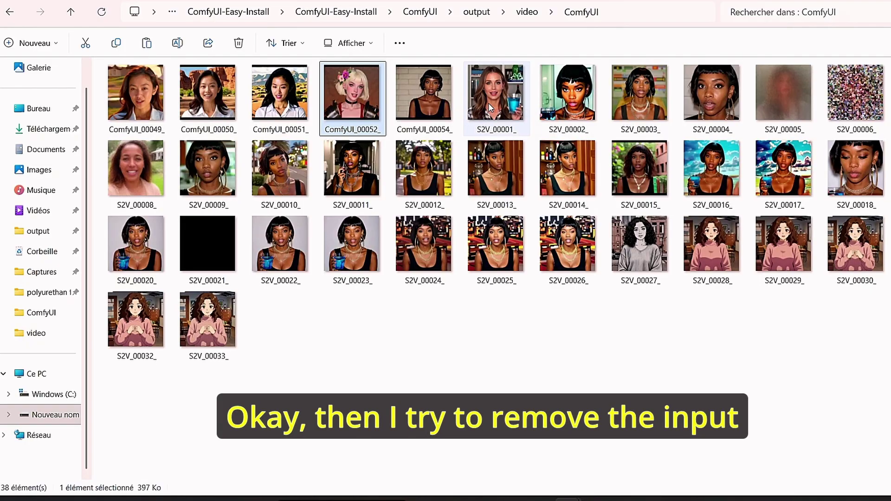
Play the S2V_00001_ video result from its beginning, and close the media player after viewing S2V_00005_
double_click(488, 103)
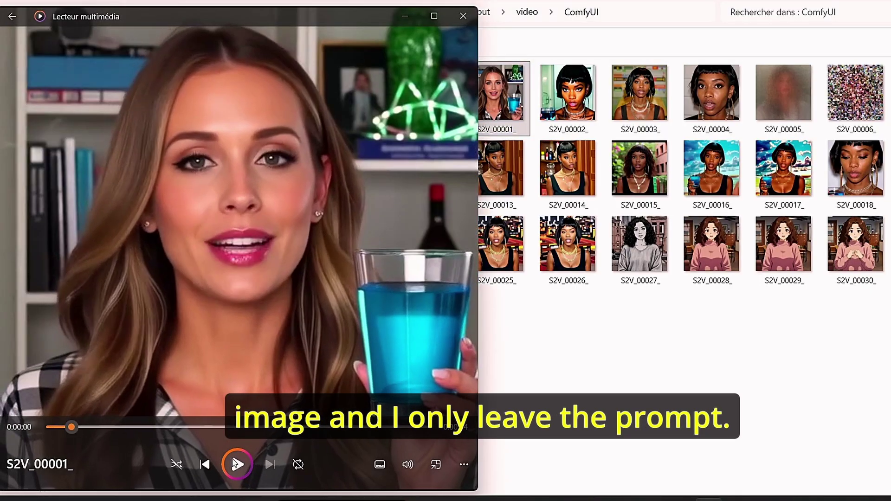
left_click_drag(71, 426, 40, 425)
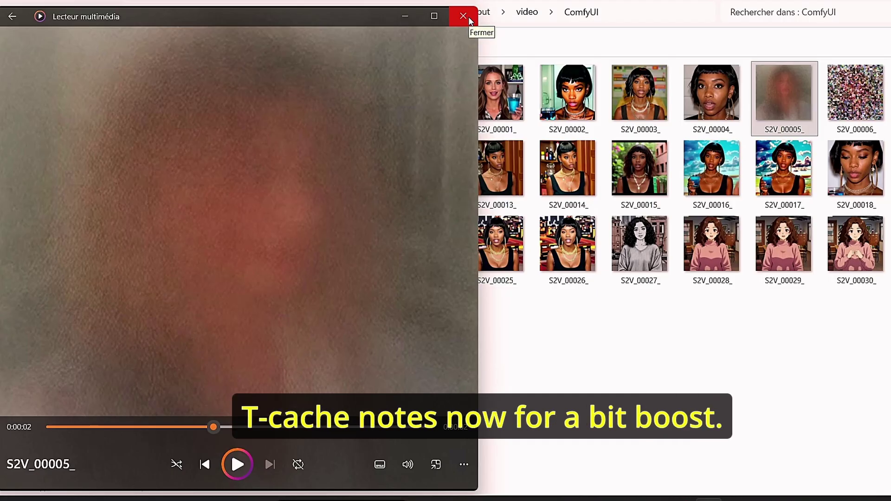
left_click(468, 17)
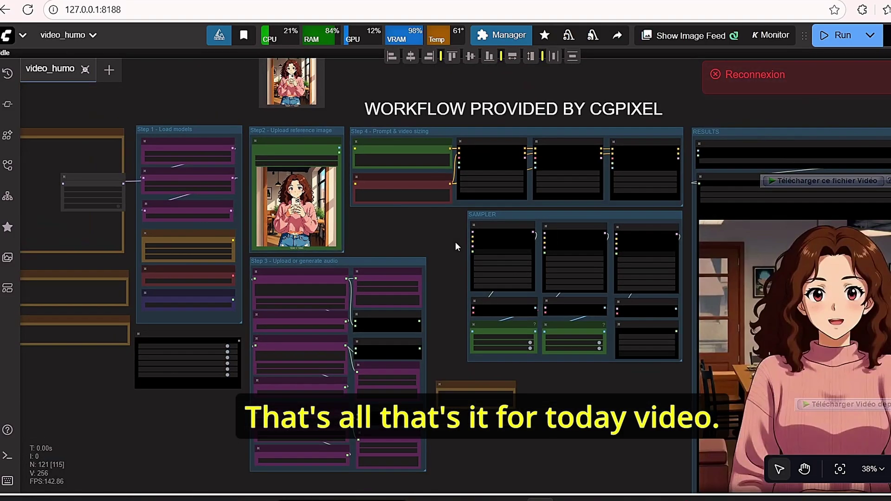
scroll(456, 241, "up", 3)
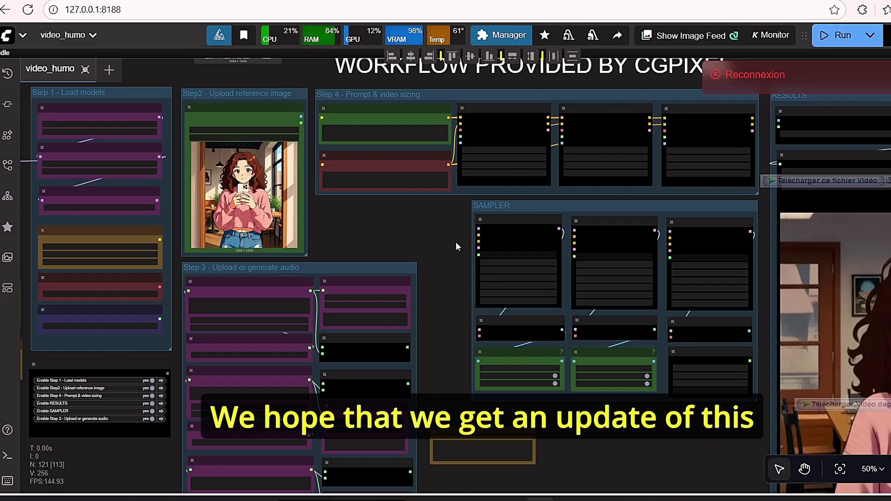
scroll(456, 241, "up", 4)
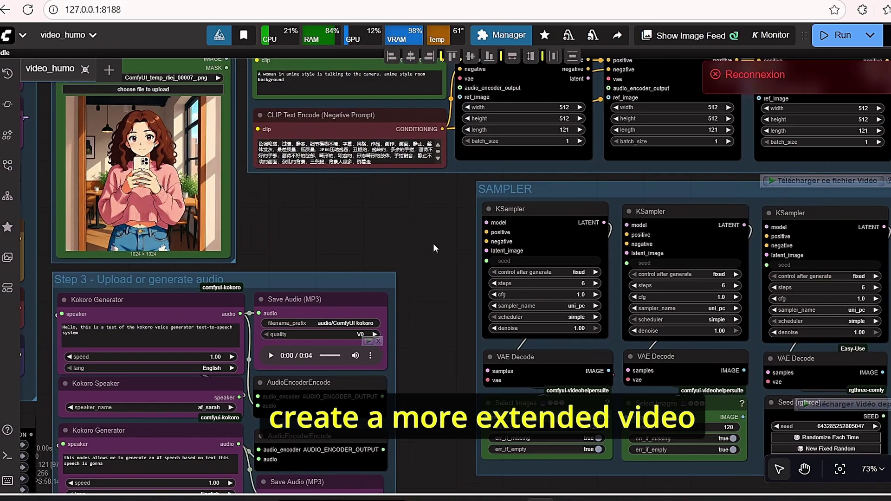
left_click_drag(319, 244, 534, 204)
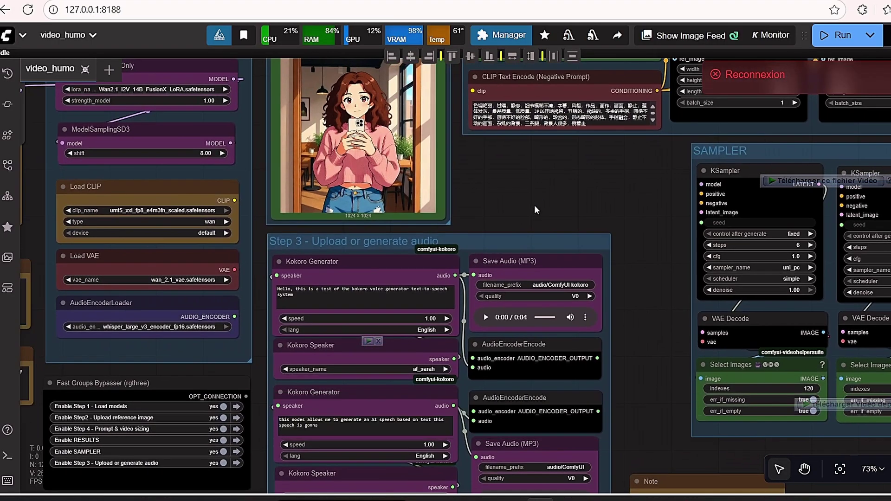
scroll(535, 204, "down", 2)
scroll(535, 204, "right", 4)
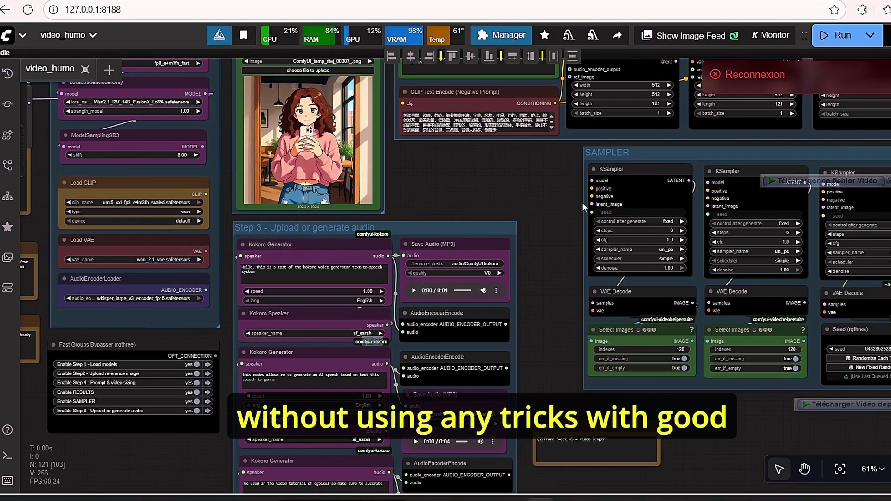
scroll(582, 203, "right", 2)
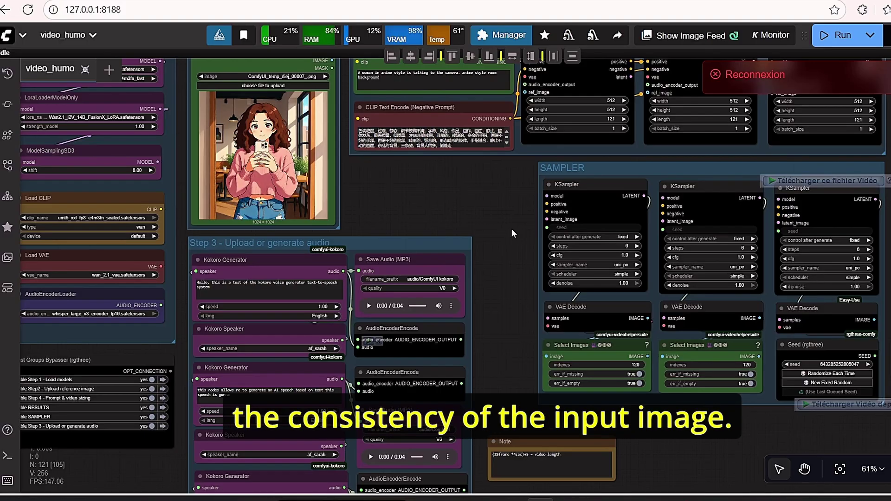
left_click_drag(511, 228, 513, 274)
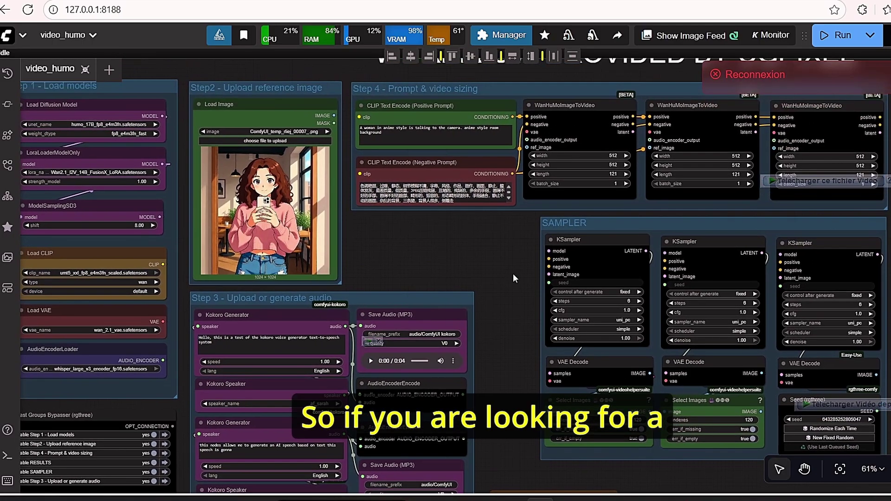